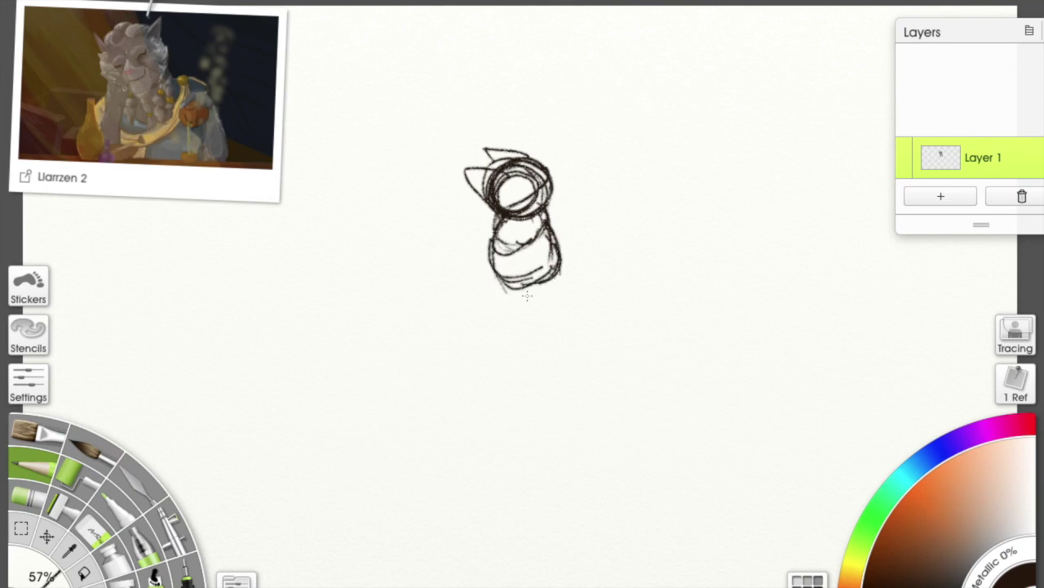
Sketch small shoulder-joint circles on the character's torso, the hips, and a thick curled tail sweeping up behind
mouse_move(519, 243)
left_mouse_down()
mouse_move(494, 266)
mouse_move(514, 253)
left_mouse_up()
left_click_drag(551, 215, 558, 232)
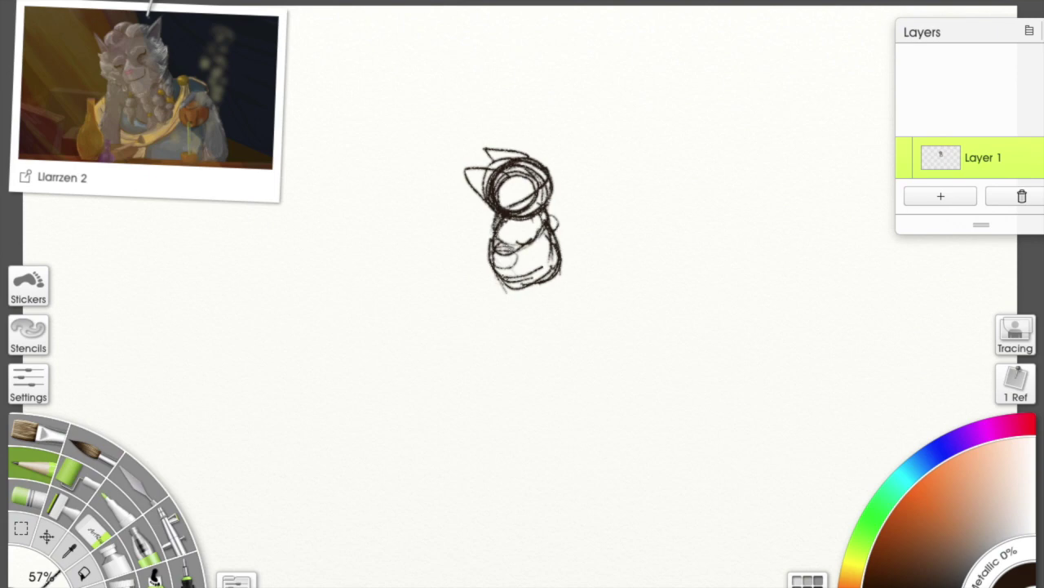
mouse_move(498, 289)
left_mouse_down()
mouse_move(460, 298)
mouse_move(436, 323)
mouse_move(408, 315)
left_mouse_up()
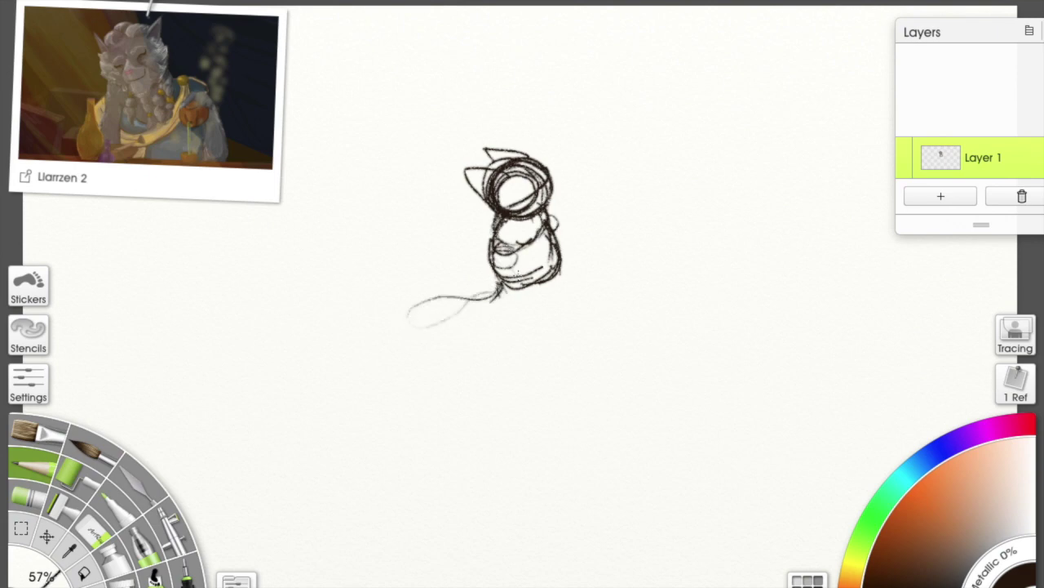
key("ctrl+z")
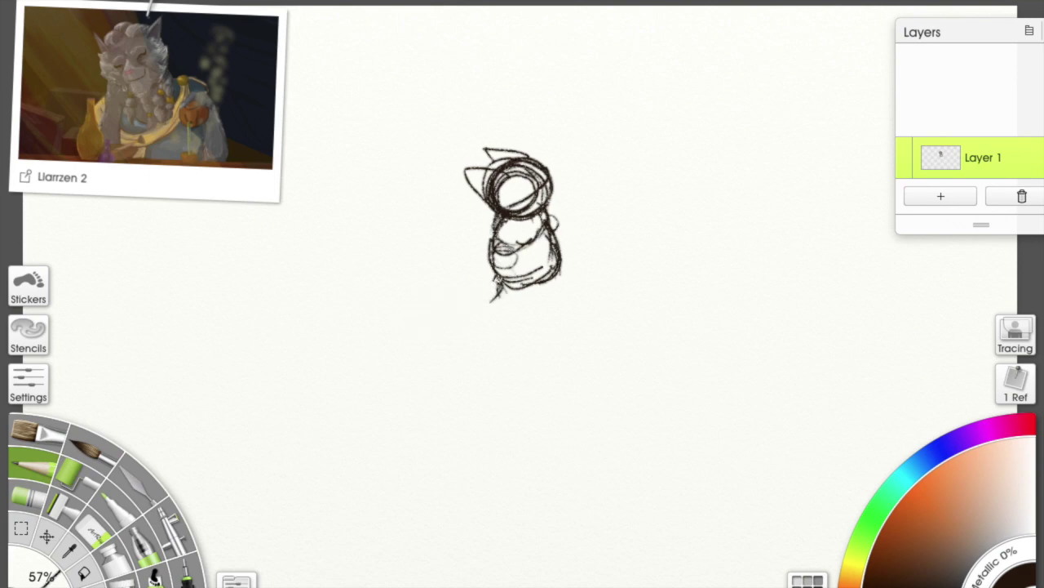
mouse_move(498, 286)
left_mouse_down()
mouse_move(460, 269)
mouse_move(443, 207)
mouse_move(420, 210)
mouse_move(412, 223)
mouse_move(446, 235)
mouse_move(413, 283)
mouse_move(500, 285)
left_mouse_up()
mouse_move(441, 240)
left_mouse_down()
mouse_move(494, 284)
mouse_move(535, 284)
mouse_move(520, 310)
mouse_move(530, 375)
left_mouse_up()
Sketch the character's crossed legs and feet, one arm raised outward, and the other arm hanging down with a bucket
mouse_move(526, 334)
left_mouse_down()
mouse_move(526, 380)
mouse_move(530, 391)
mouse_move(538, 384)
mouse_move(529, 393)
left_mouse_up()
mouse_move(553, 279)
left_mouse_down()
mouse_move(495, 381)
mouse_move(504, 389)
left_mouse_up()
left_click_drag(512, 325, 521, 338)
left_click_drag(555, 216, 604, 171)
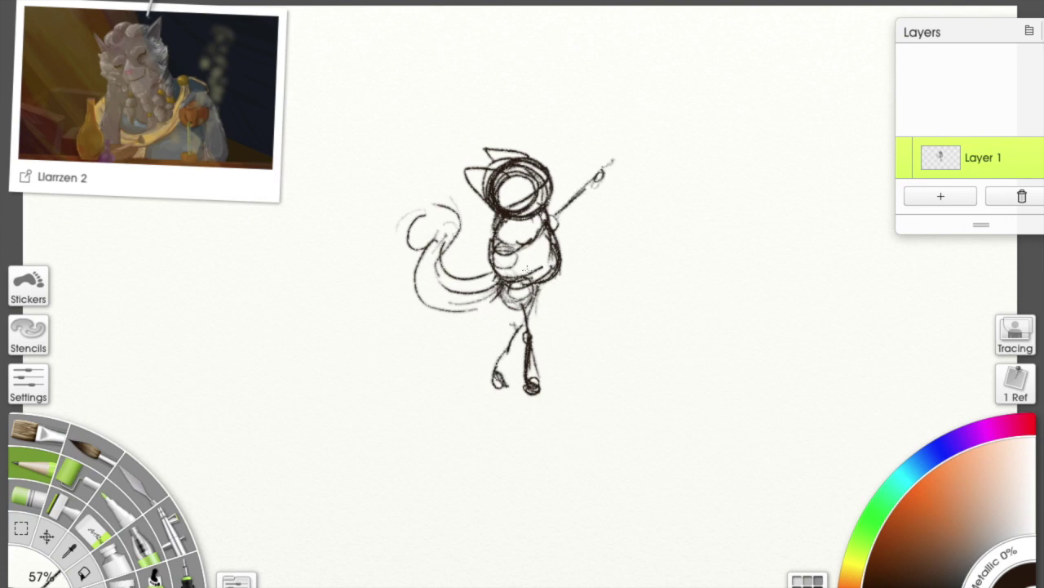
mouse_move(502, 245)
left_mouse_down()
mouse_move(480, 306)
mouse_move(506, 327)
mouse_move(453, 320)
mouse_move(488, 359)
mouse_move(504, 318)
left_mouse_up()
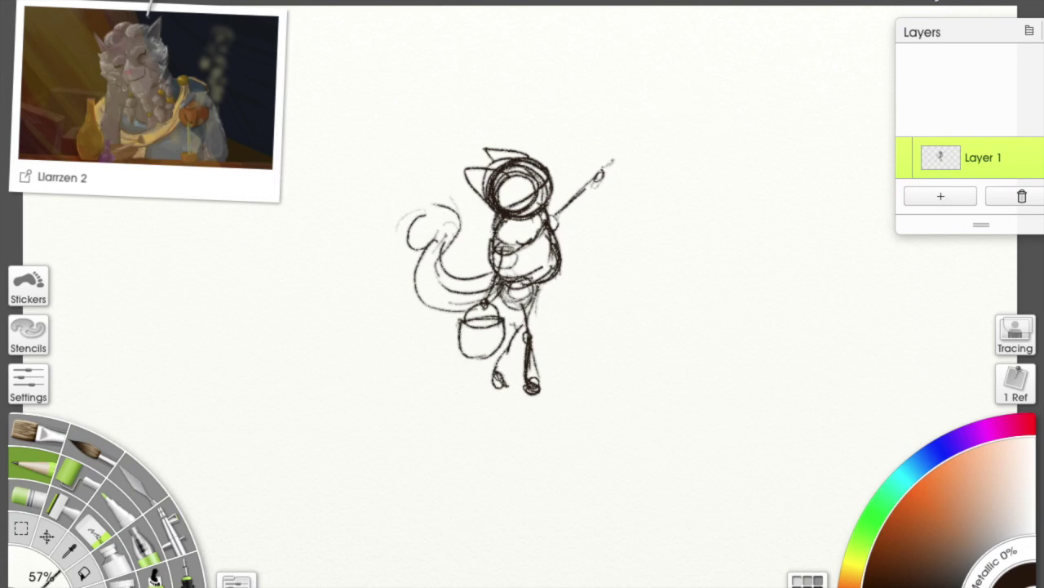
Scale the whole character sketch up to 143% in width and height
left_click(48, 535)
left_click_drag(615, 145, 666, 74)
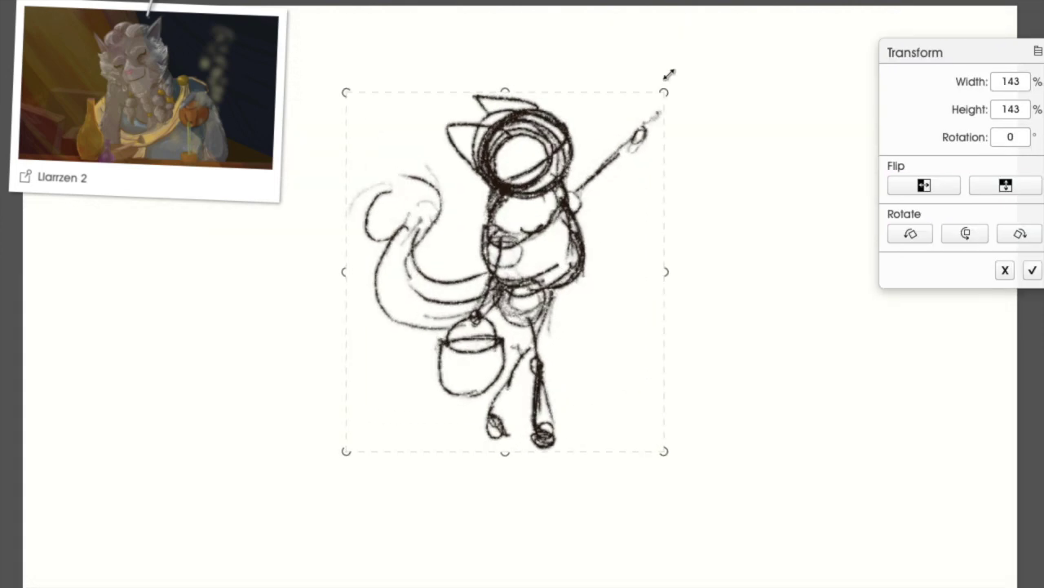
left_click(1033, 271)
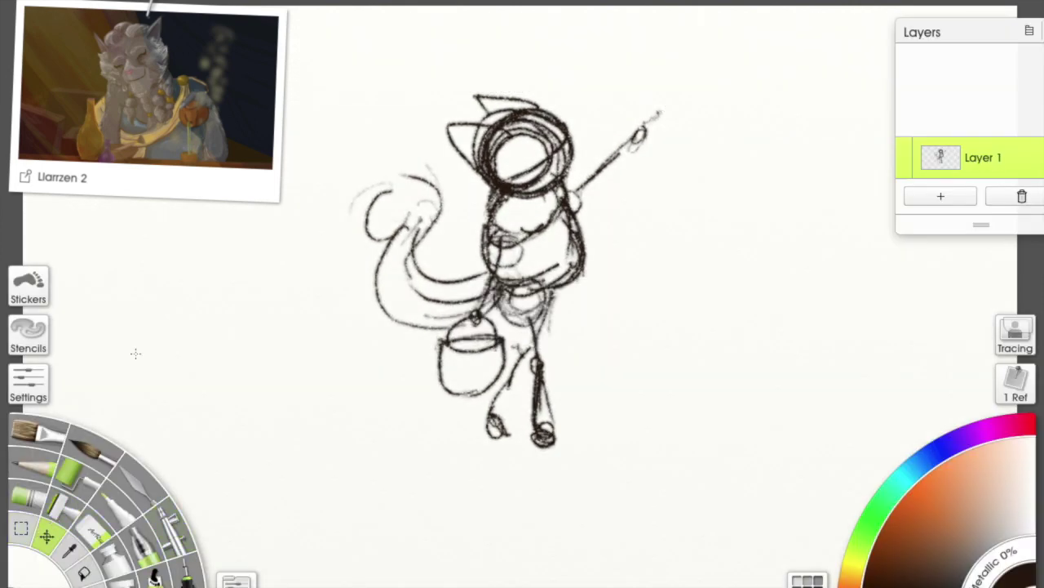
Lower the opacity of Layer 1 so the rough sketch turns light grey
left_click(904, 167)
type("5")
left_click(617, 347)
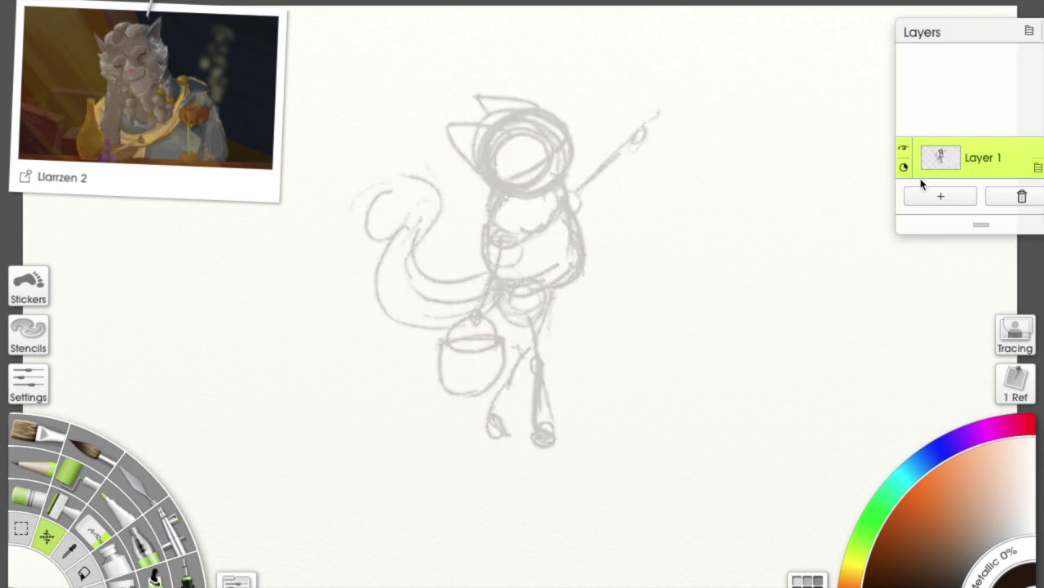
Add a new layer above the sketch and set the inking pen's size to 1%
left_click(939, 197)
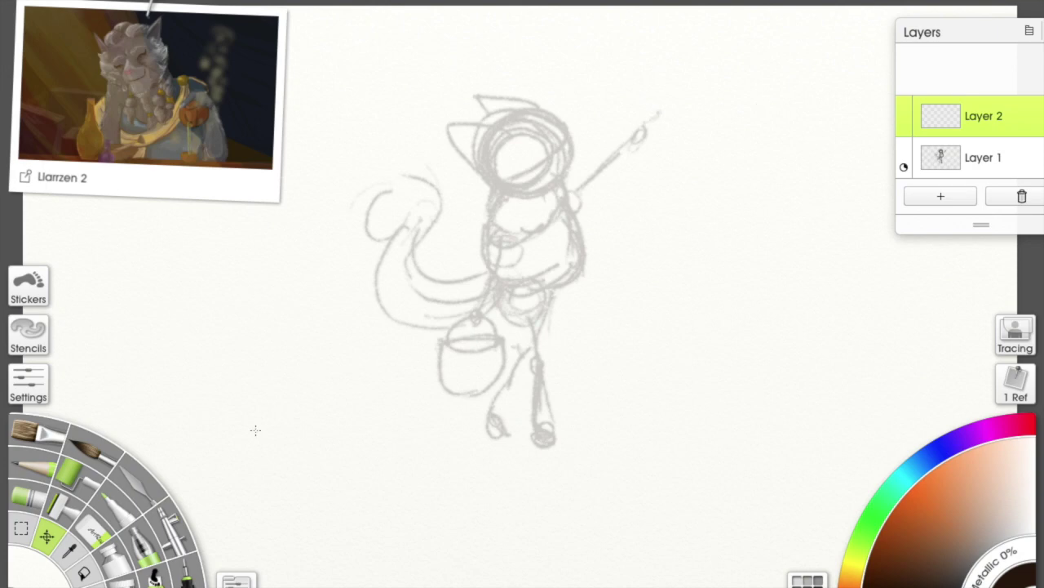
left_click(184, 563)
left_click_drag(55, 571, 28, 576)
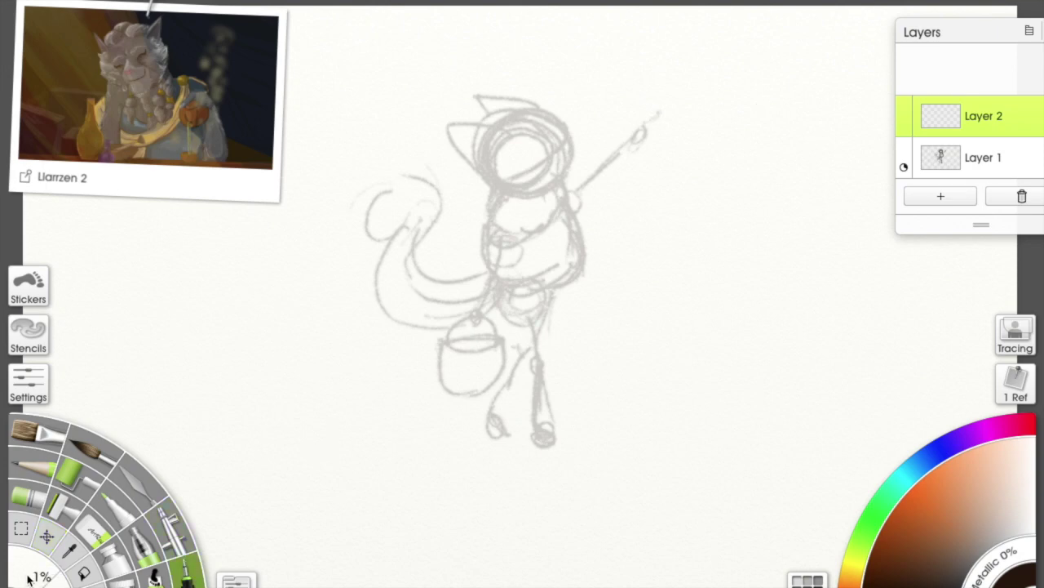
Sketch a tall tree trunk with flared roots on Layer 1 beside the character, using the Pencil
left_click_drag(352, 202, 328, 202)
left_click(982, 159)
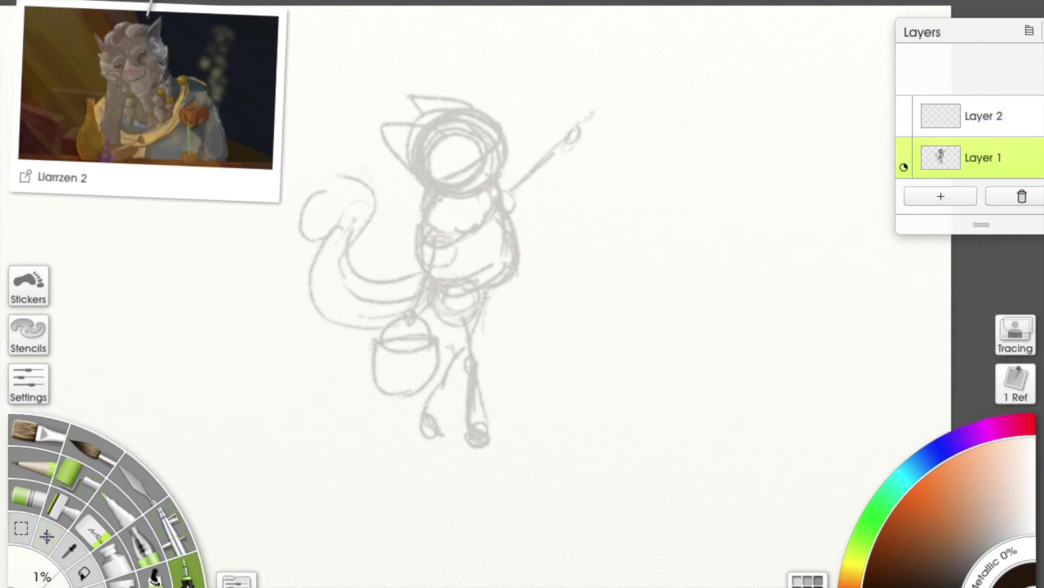
left_click_drag(719, 134, 758, 430)
key("ctrl+z")
left_click_drag(697, 99, 717, 421)
left_click_drag(722, 300, 726, 380)
mouse_move(696, 99)
left_mouse_down()
mouse_move(746, 284)
mouse_move(745, 403)
left_mouse_up()
left_click_drag(703, 185, 681, 475)
left_click_drag(816, 134, 820, 290)
left_click_drag(812, 131, 788, 390)
left_click_drag(812, 100, 819, 441)
Sketch thick branches spreading from the top of the trunk, with some loose foliage edges
mouse_move(702, 131)
left_mouse_down()
mouse_move(489, 11)
mouse_move(692, 37)
left_mouse_up()
left_click_drag(724, 65, 737, 6)
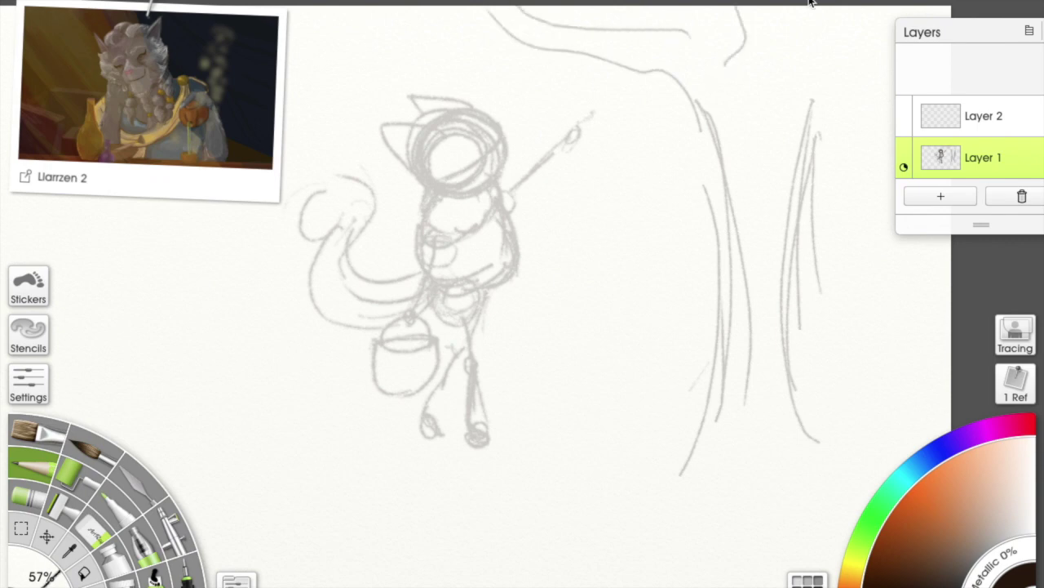
left_click_drag(687, 33, 691, 7)
mouse_move(690, 109)
left_mouse_down()
mouse_move(661, 111)
mouse_move(625, 80)
left_mouse_up()
left_click_drag(824, 105, 940, 8)
mouse_move(833, 77)
left_mouse_down()
mouse_move(916, 8)
mouse_move(784, 83)
left_mouse_up()
mouse_move(782, 62)
left_mouse_down()
mouse_move(789, 31)
mouse_move(747, 38)
left_mouse_up()
mouse_move(615, 29)
left_mouse_down()
mouse_move(610, 7)
mouse_move(591, 8)
left_mouse_up()
left_click_drag(807, 15, 792, 6)
Sketch lower side branches, an oval foliage clump beside the trunk, and a wavy foliage outline above the character's head
left_click_drag(808, 188, 896, 183)
left_click_drag(757, 214, 722, 240)
mouse_move(765, 224)
left_mouse_down()
mouse_move(698, 251)
mouse_move(705, 255)
mouse_move(639, 257)
left_mouse_up()
left_click_drag(669, 322, 726, 288)
left_click_drag(710, 245, 685, 304)
left_click_drag(612, 298, 708, 316)
mouse_move(407, 11)
left_mouse_down()
mouse_move(384, 18)
mouse_move(466, 22)
left_mouse_up()
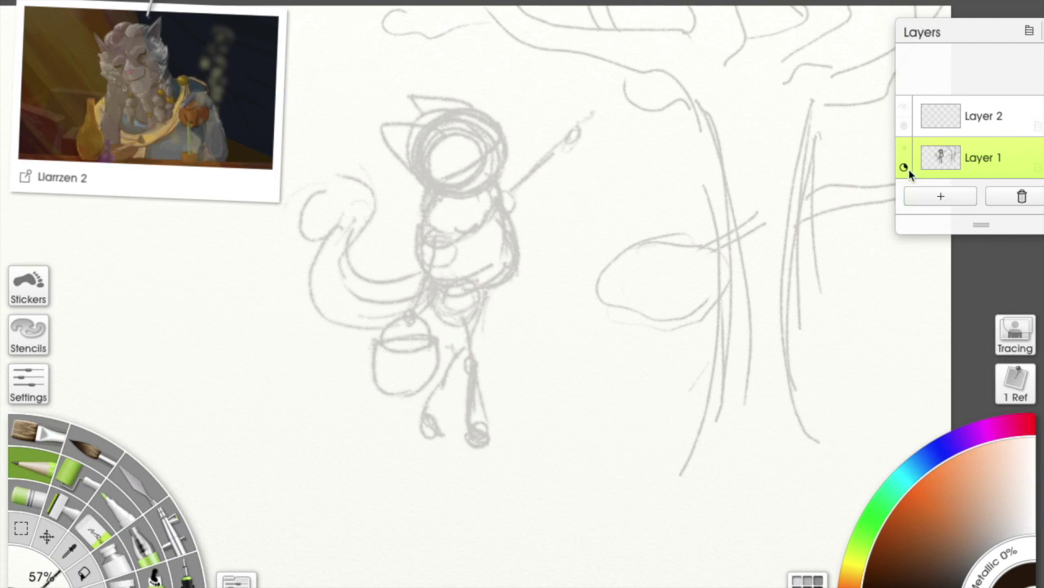
Fade Layer 1 further, activate Layer 2, and move the reference image out of the way of the drawing
left_click(930, 113)
left_click_drag(550, 281, 596, 325)
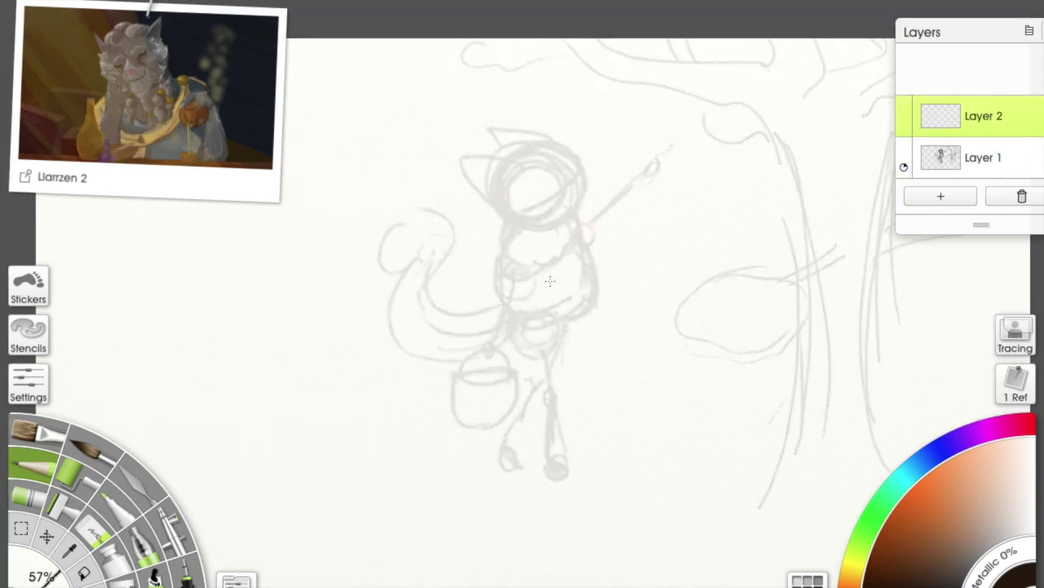
scroll(527, 299, "up", 3)
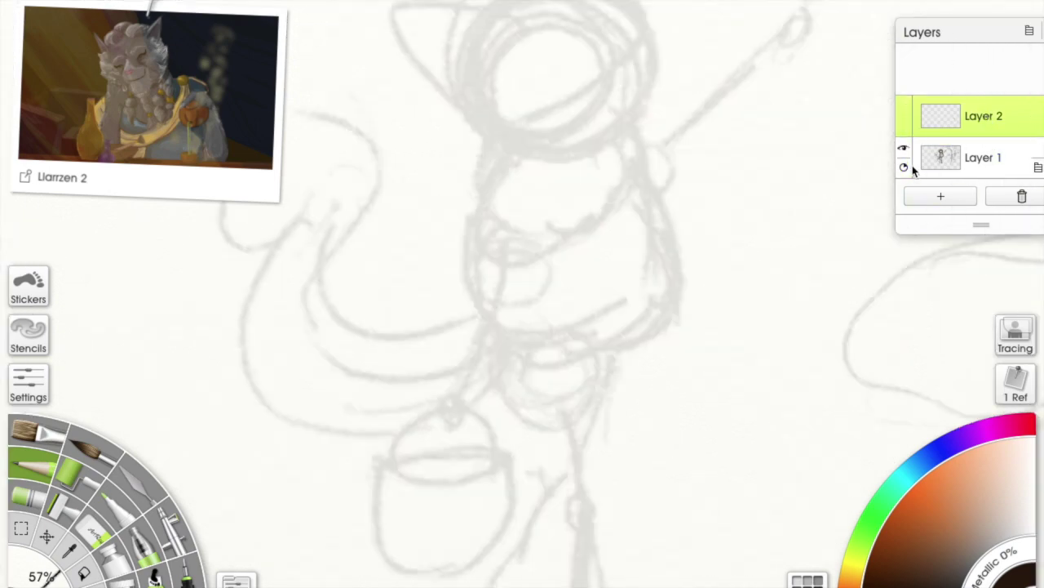
left_click_drag(394, 278, 394, 391)
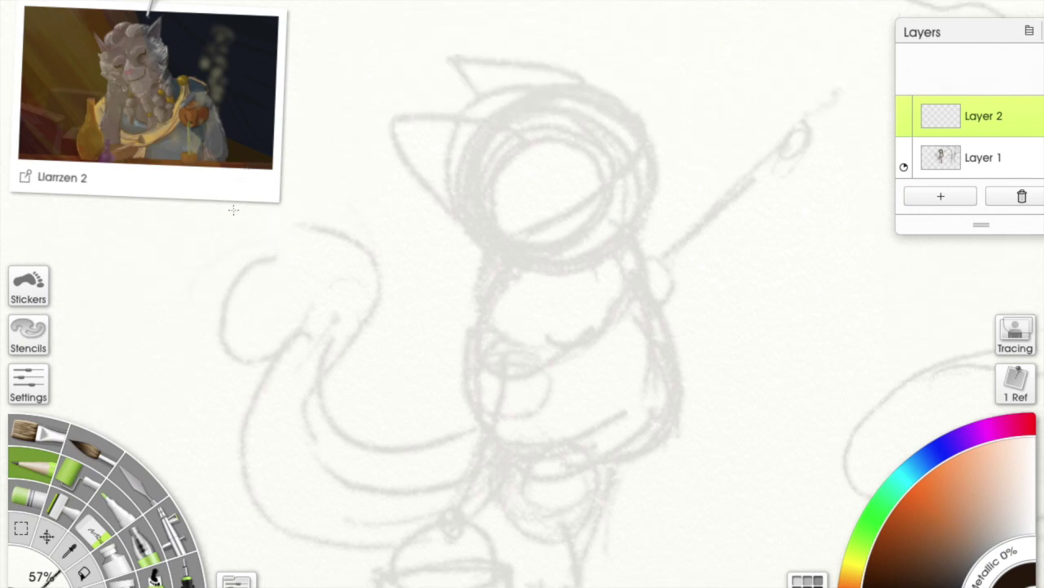
left_click_drag(179, 151, 6, 109)
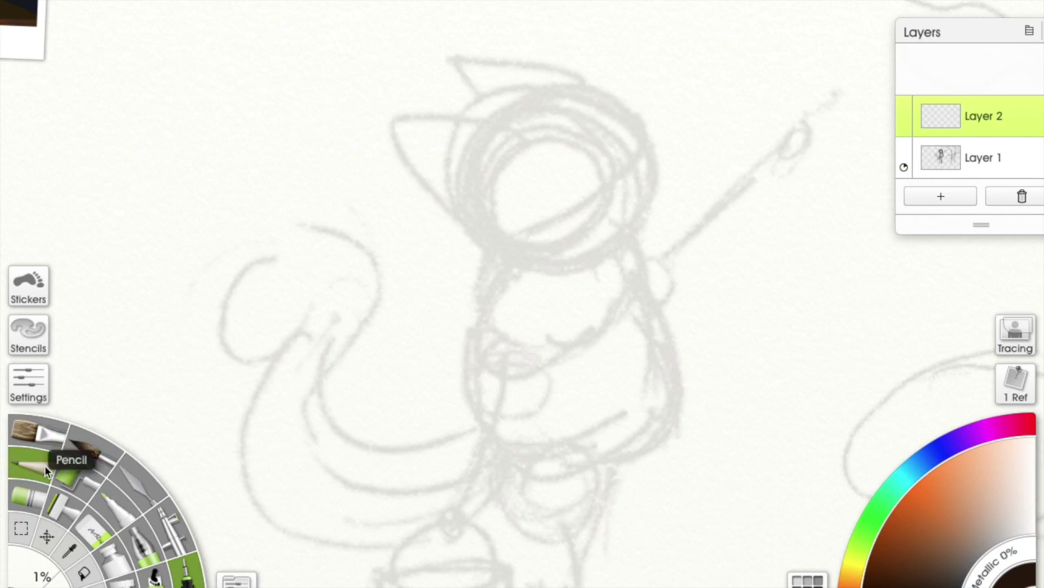
Set up the oil brush with a dark blue colour and a size of 3%
left_click(35, 442)
scroll(560, 303, "up", 3)
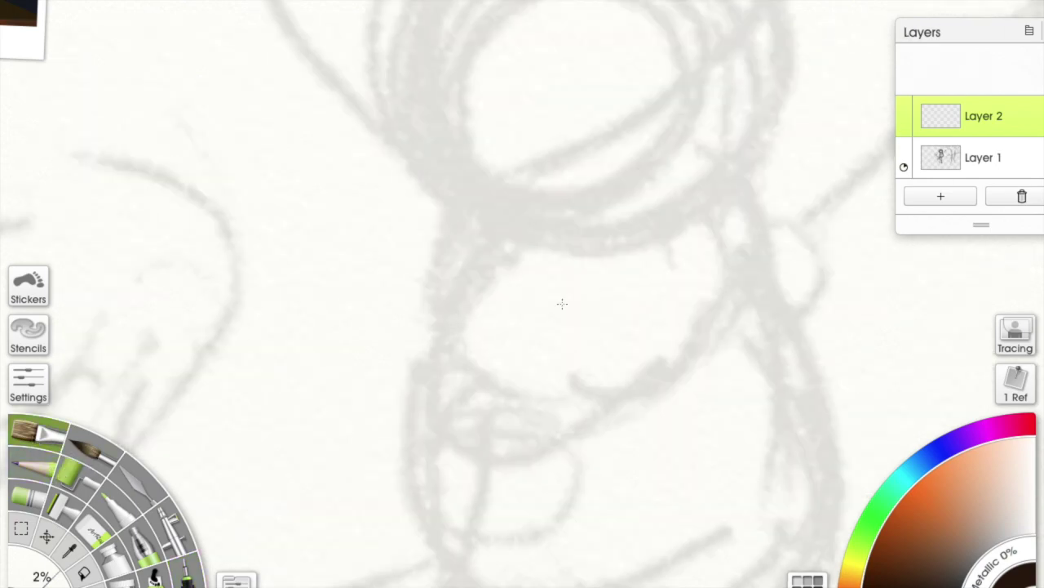
left_click_drag(473, 341, 421, 452)
left_click(905, 479)
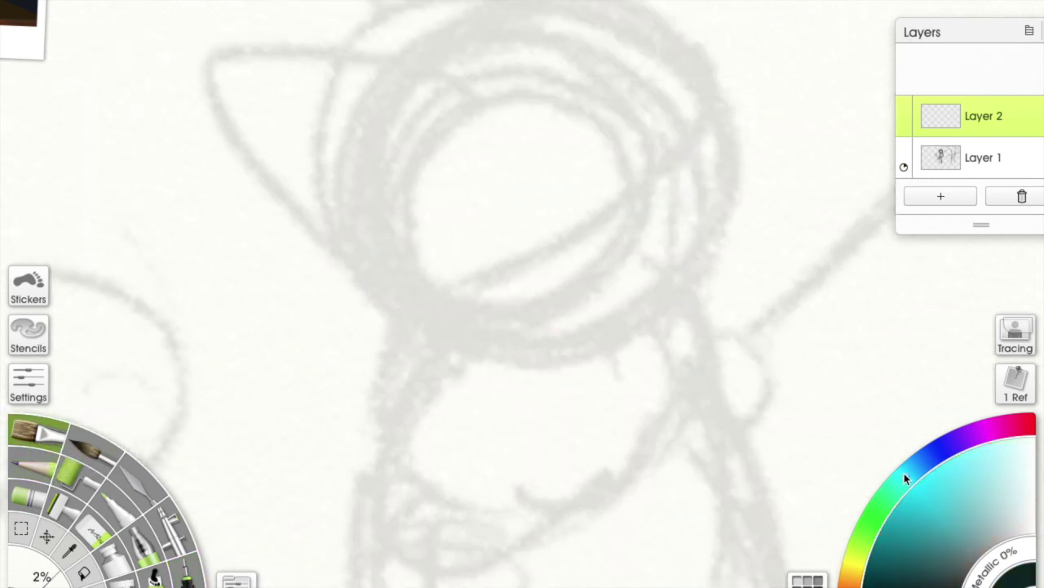
left_click_drag(906, 478, 921, 462)
left_click(930, 547)
left_click_drag(497, 413, 367, 445)
left_click_drag(45, 577, 41, 581)
left_click_drag(567, 176, 580, 188)
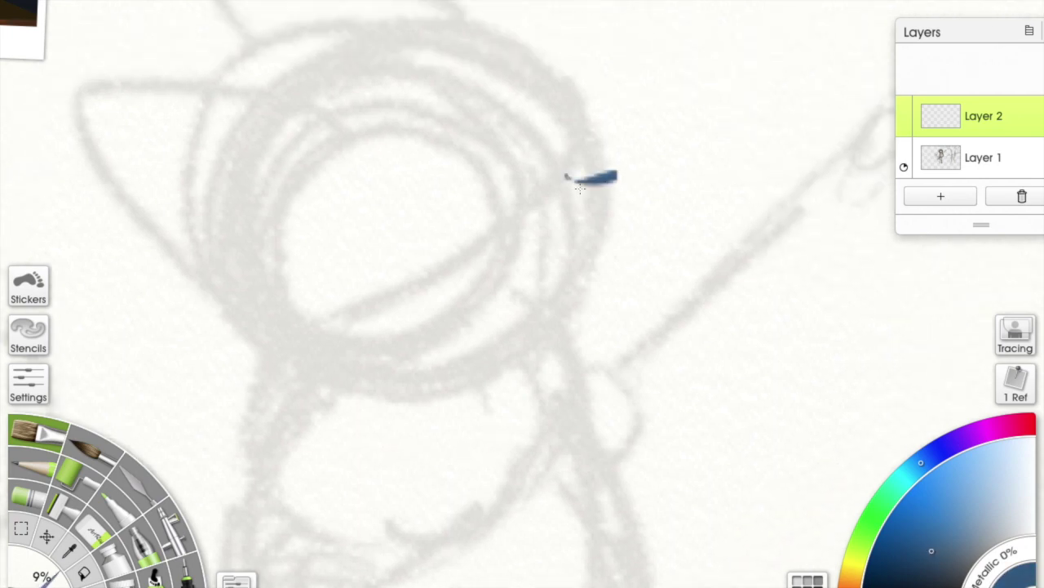
key("ctrl+z")
left_click_drag(42, 576, 40, 561)
Ink the front profile of the muzzle and the curved outline of the near eye
mouse_move(585, 183)
left_mouse_down()
mouse_move(606, 175)
mouse_move(619, 254)
mouse_move(622, 295)
mouse_move(614, 320)
mouse_move(598, 325)
left_mouse_up()
left_click_drag(457, 211, 473, 169)
key("ctrl+z")
key("ctrl+z")
key("ctrl+z")
Ink the near eye's lower lid and its slanted pupil
mouse_move(458, 220)
left_mouse_down()
mouse_move(463, 167)
mouse_move(464, 222)
left_mouse_up()
mouse_move(477, 169)
left_mouse_down()
mouse_move(507, 204)
mouse_move(502, 223)
left_mouse_up()
left_click_drag(478, 172, 491, 208)
key("ctrl+z")
key("ctrl+z")
key("ctrl+z")
key("ctrl+z")
key("ctrl+z")
key("ctrl+z")
mouse_move(478, 170)
left_mouse_down()
mouse_move(497, 208)
mouse_move(488, 206)
left_mouse_up()
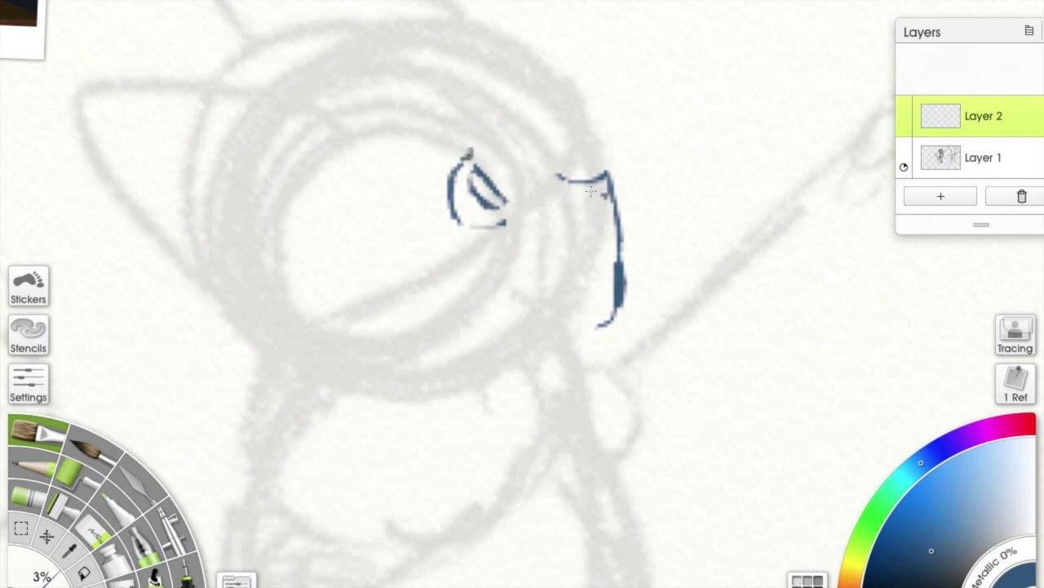
Ink the small triangular nose detail at the muzzle's tip and the narrow far eye above it
left_click_drag(594, 193, 605, 184)
key("ctrl+z")
mouse_move(573, 143)
left_mouse_down()
mouse_move(556, 152)
mouse_move(576, 129)
mouse_move(572, 169)
left_mouse_up()
key("ctrl+z")
key("ctrl+z")
key("ctrl+z")
key("ctrl+z")
left_click_drag(556, 133, 570, 153)
mouse_move(555, 128)
left_mouse_down()
mouse_move(574, 157)
mouse_move(554, 127)
left_mouse_up()
key("ctrl+z")
key("ctrl+z")
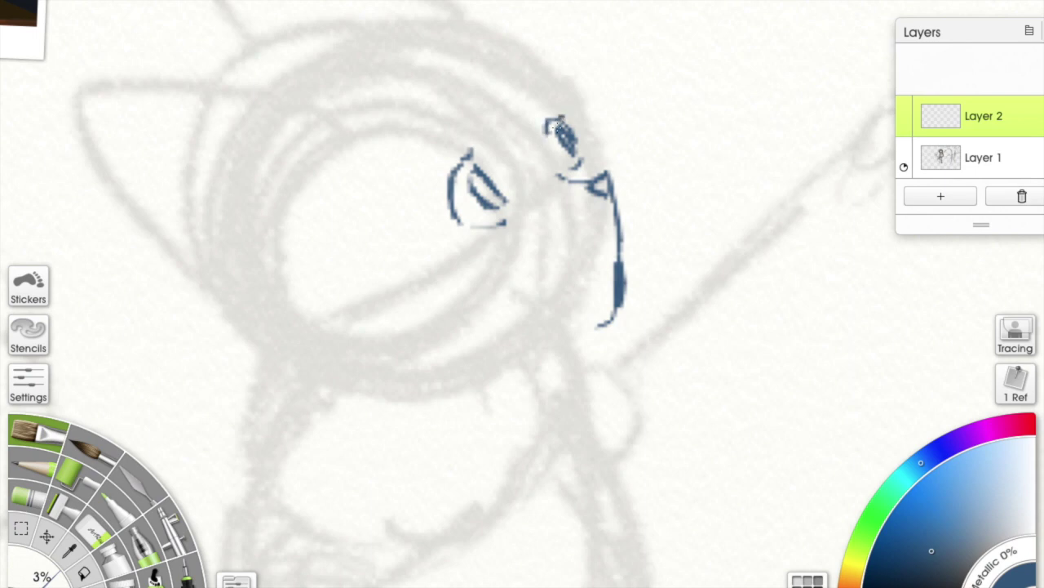
Erase the far eye's dark fill and redraw its pupil with the oil brush at 1% size
left_click(98, 534)
left_click_drag(578, 141, 570, 147)
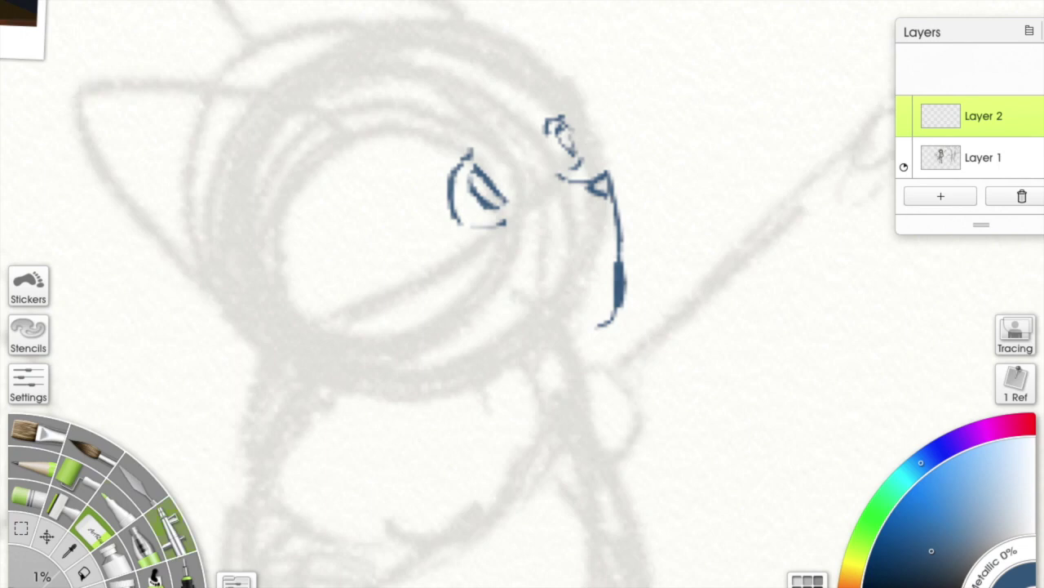
left_click(37, 432)
left_click_drag(66, 568, 43, 562)
mouse_move(561, 137)
left_mouse_down()
mouse_move(569, 155)
mouse_move(581, 148)
left_mouse_up()
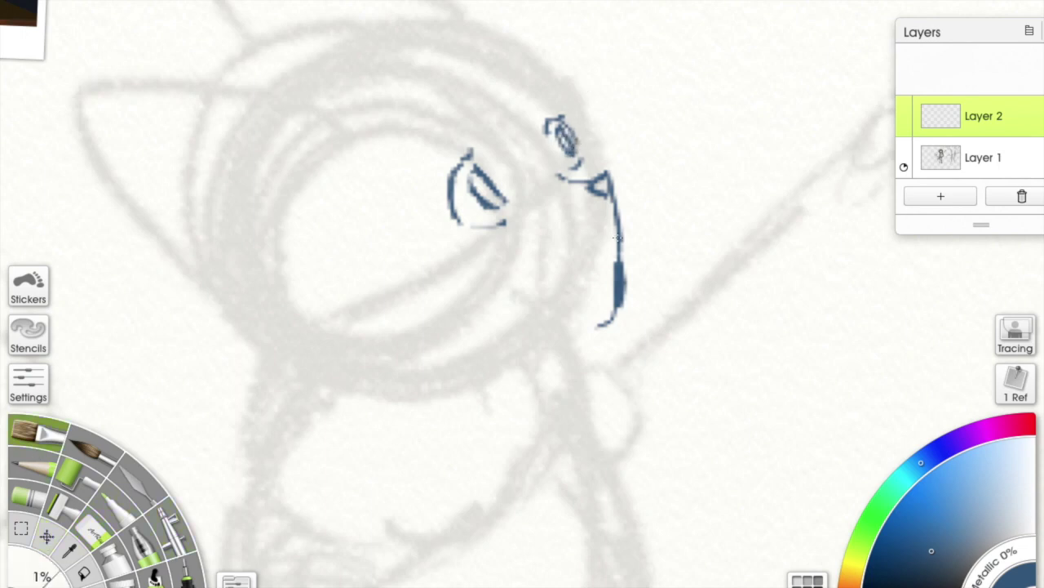
Ink the curved mouth line below the nose and a small dot on the muzzle
mouse_move(620, 238)
left_mouse_down()
mouse_move(604, 257)
mouse_move(582, 251)
left_mouse_up()
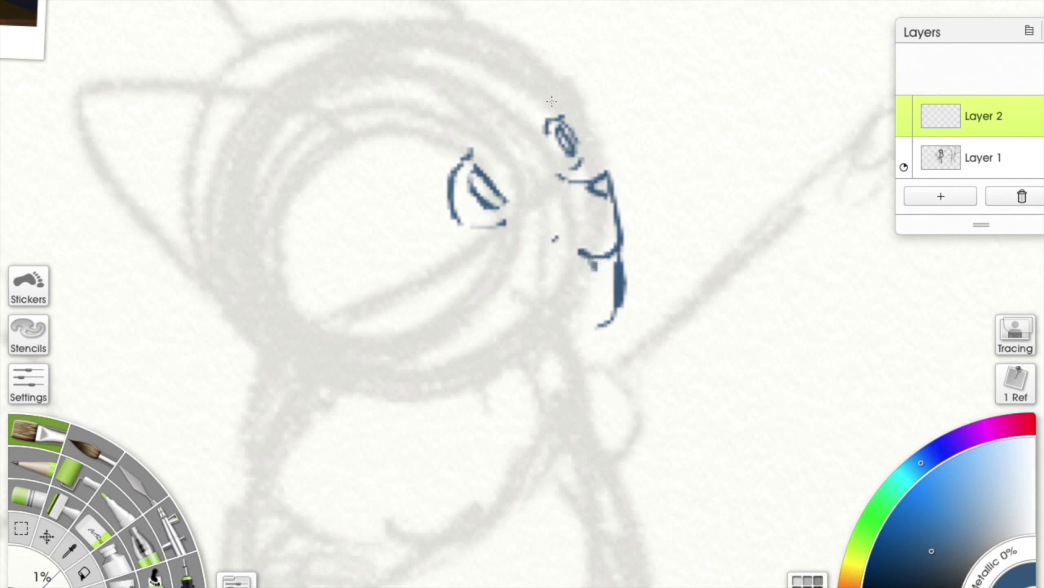
left_click_drag(371, 256, 345, 319)
key("ctrl+z")
Select both eyes with a freehand outline, scale them to 110%, and clear the selection
left_click(21, 527)
mouse_move(578, 82)
left_mouse_down()
mouse_move(446, 253)
mouse_move(558, 175)
mouse_move(581, 87)
left_mouse_up()
left_click(47, 537)
mouse_move(443, 110)
left_mouse_down()
mouse_move(426, 106)
mouse_move(438, 107)
left_mouse_up()
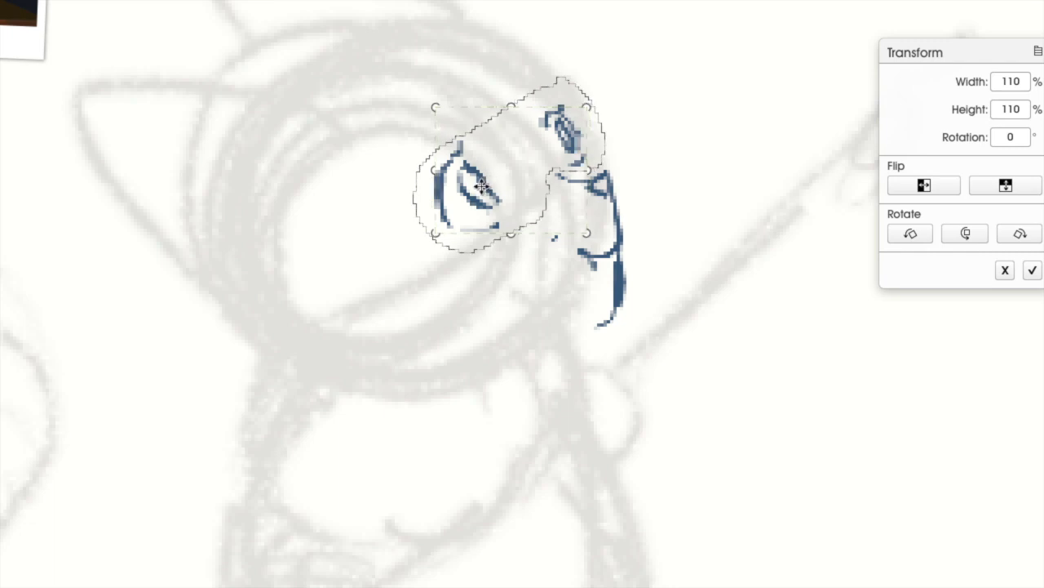
left_click(1033, 270)
left_click(21, 528)
left_click(334, 368)
Strengthen the outlines of the near eye and shade the far eye's pupil with the oil brush
left_click(46, 429)
left_click_drag(438, 172, 440, 225)
left_click_drag(561, 108, 570, 127)
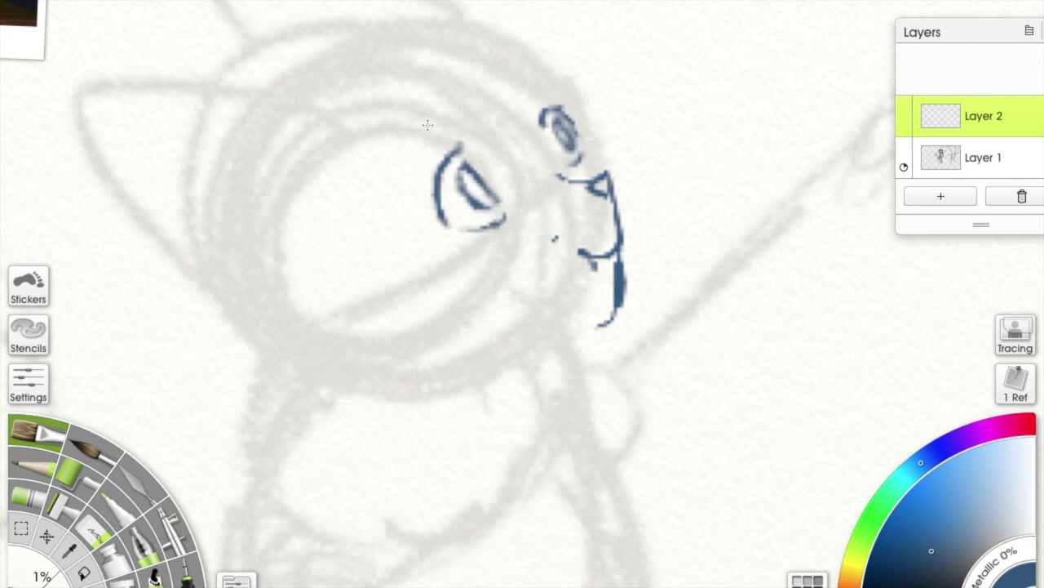
Ink the curved cheek line and short fur tufts along the jaw's lower edge
mouse_move(329, 246)
left_mouse_down()
mouse_move(274, 359)
mouse_move(315, 390)
left_mouse_up()
left_click_drag(312, 352, 325, 394)
mouse_move(330, 370)
left_mouse_down()
mouse_move(355, 417)
mouse_move(372, 418)
left_mouse_up()
left_click_drag(357, 391, 388, 425)
Ink wavy beard locks under the chin and close their tips with jagged fur strokes
left_click_drag(540, 351, 543, 421)
mouse_move(517, 382)
left_mouse_down()
mouse_move(524, 426)
mouse_move(556, 448)
mouse_move(522, 416)
mouse_move(522, 459)
left_mouse_up()
key("ctrl+z")
left_click_drag(477, 360, 498, 457)
left_click_drag(426, 365, 449, 412)
mouse_move(390, 358)
left_mouse_down()
mouse_move(410, 420)
mouse_move(457, 457)
left_mouse_up()
left_click_drag(472, 462, 489, 472)
mouse_move(493, 450)
left_mouse_down()
mouse_move(503, 482)
mouse_move(489, 475)
left_mouse_up()
left_click_drag(527, 458, 512, 474)
Ink the ragged fur along the far side of the face, ending in pointed tufts beside the chin
mouse_move(600, 136)
left_mouse_down()
mouse_move(630, 149)
mouse_move(648, 294)
mouse_move(604, 385)
left_mouse_up()
mouse_move(608, 356)
left_mouse_down()
mouse_move(638, 372)
mouse_move(661, 369)
left_mouse_up()
left_click_drag(643, 299, 663, 349)
mouse_move(584, 332)
left_mouse_down()
mouse_move(608, 355)
mouse_move(639, 445)
left_mouse_up()
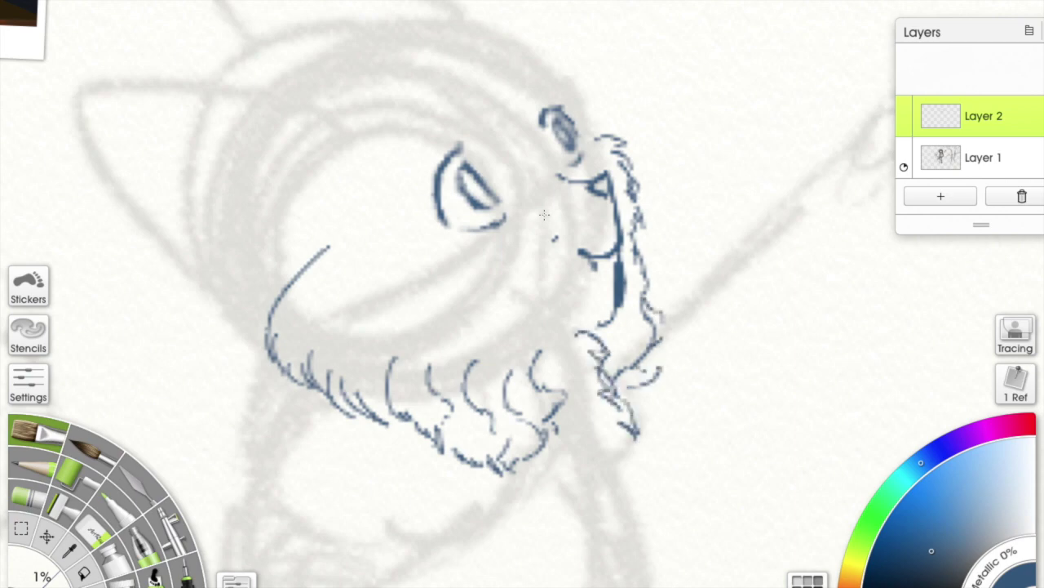
Ink the large near ear with a furry lower edge, inner ear tufts, and fur joining it to the cheek
mouse_move(337, 103)
left_mouse_down()
mouse_move(145, 100)
mouse_move(7, 119)
mouse_move(90, 195)
mouse_move(72, 209)
mouse_move(204, 301)
mouse_move(215, 325)
left_mouse_up()
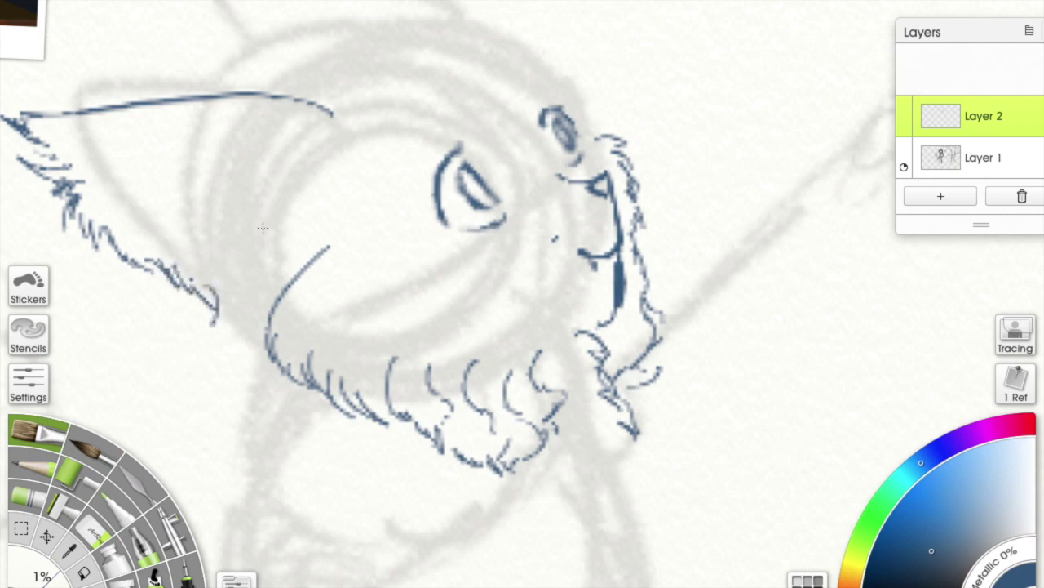
mouse_move(310, 129)
left_mouse_down()
mouse_move(78, 155)
mouse_move(164, 210)
mouse_move(182, 235)
left_mouse_up()
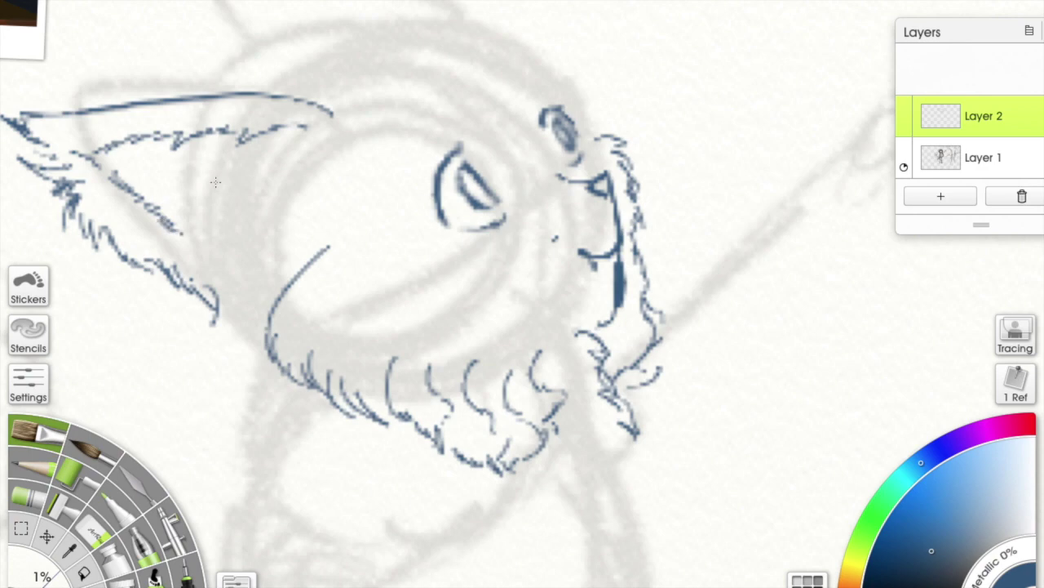
mouse_move(235, 152)
left_mouse_down()
mouse_move(220, 175)
mouse_move(223, 204)
mouse_move(202, 220)
left_mouse_up()
left_click_drag(208, 170, 210, 186)
mouse_move(192, 207)
left_mouse_down()
mouse_move(199, 247)
mouse_move(233, 283)
mouse_move(209, 359)
mouse_move(270, 369)
left_mouse_up()
mouse_move(352, 205)
left_mouse_down()
mouse_move(433, 222)
mouse_move(430, 338)
left_mouse_up()
left_click_drag(548, 159, 413, 170)
key("ctrl+z")
key("ctrl+z")
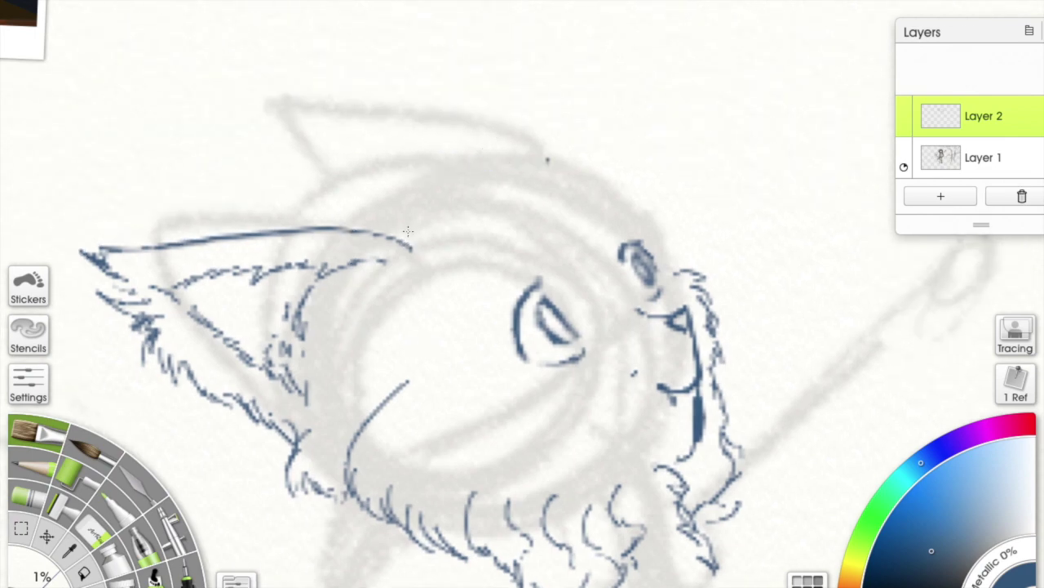
mouse_move(549, 156)
left_mouse_down()
mouse_move(485, 204)
mouse_move(403, 239)
left_mouse_up()
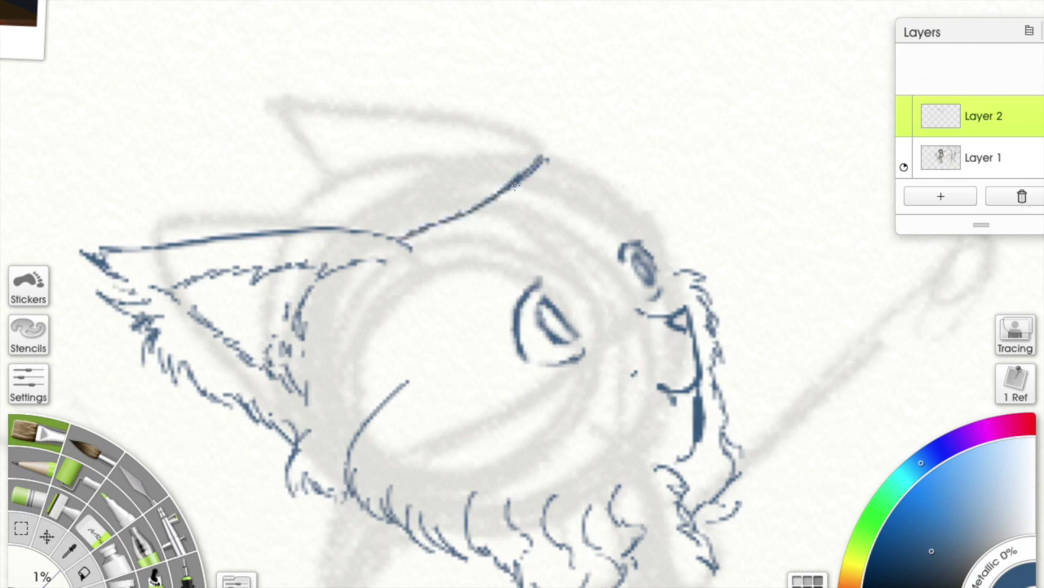
left_click_drag(538, 150, 543, 155)
key("ctrl+z")
key("ctrl+z")
key("ctrl+z")
key("ctrl+z")
key("ctrl+z")
key("ctrl+z")
key("ctrl+z")
Ink a pointed hat shape over the top of the head with a twisted band along its lower edge
mouse_move(539, 155)
left_mouse_down()
mouse_move(580, 168)
mouse_move(536, 206)
mouse_move(408, 242)
left_mouse_up()
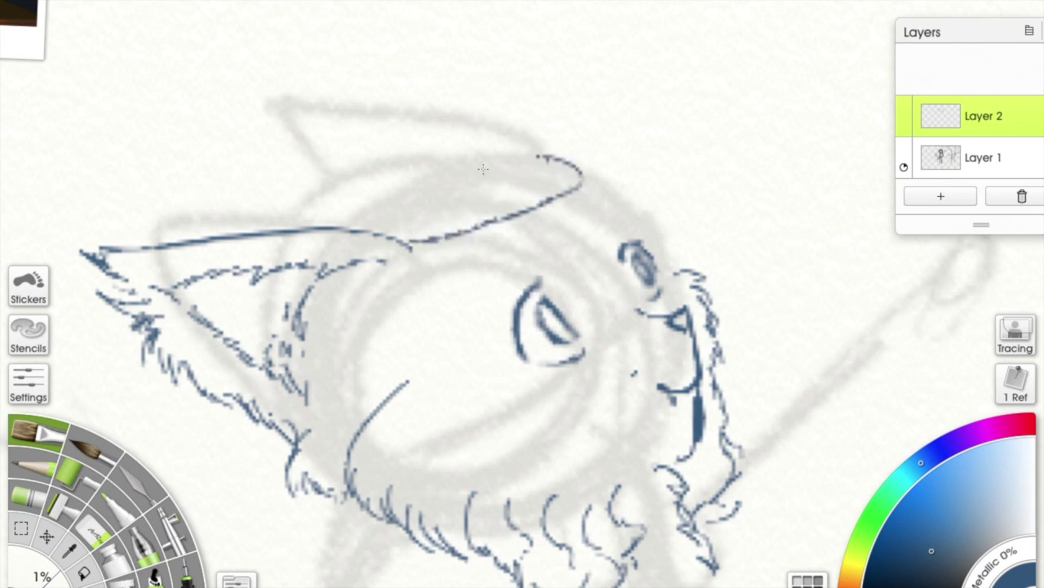
mouse_move(582, 178)
left_mouse_down()
mouse_move(514, 113)
mouse_move(521, 119)
mouse_move(480, 105)
mouse_move(475, 128)
mouse_move(450, 117)
mouse_move(291, 191)
mouse_move(326, 161)
mouse_move(235, 234)
left_mouse_up()
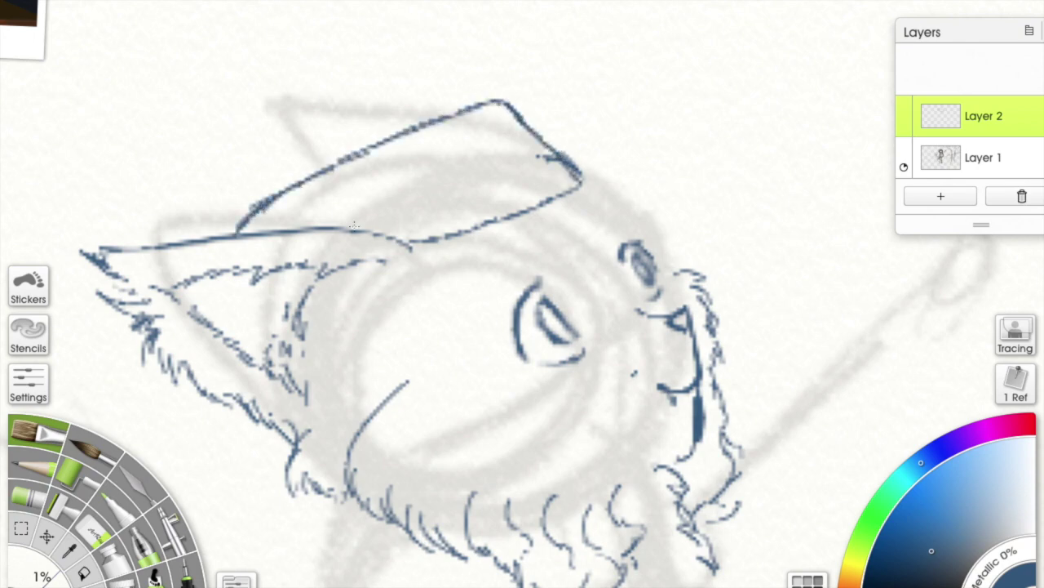
mouse_move(540, 149)
left_mouse_down()
mouse_move(580, 154)
mouse_move(560, 190)
left_mouse_up()
mouse_move(579, 152)
left_mouse_down()
mouse_move(565, 198)
mouse_move(534, 222)
mouse_move(398, 234)
mouse_move(477, 260)
mouse_move(542, 187)
mouse_move(355, 233)
left_mouse_up()
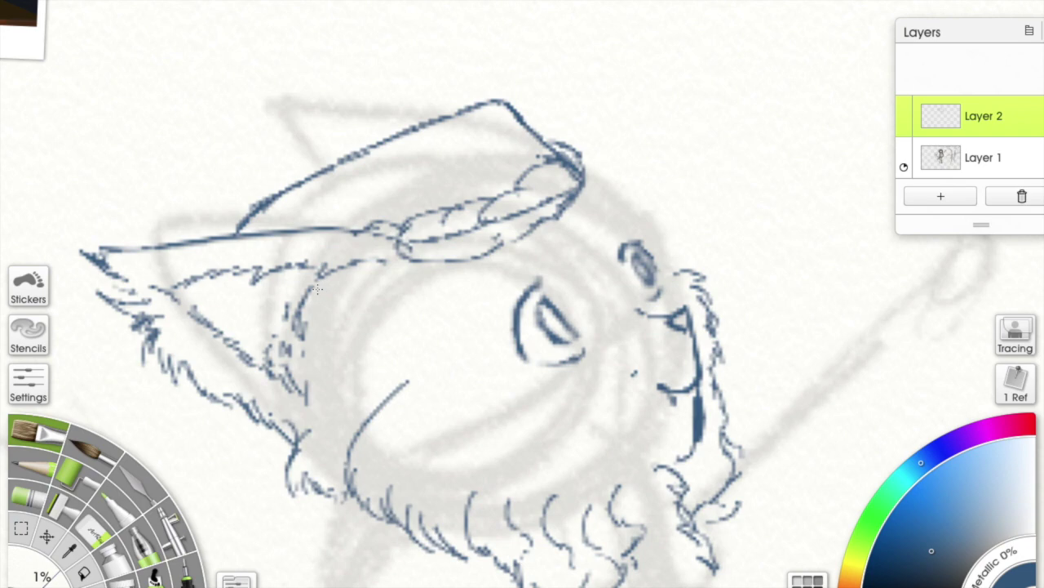
Erase the pointed hat and its twisted bands from the top of the head
mouse_move(523, 132)
left_mouse_down()
mouse_move(525, 164)
mouse_move(470, 120)
mouse_move(412, 112)
mouse_move(335, 160)
mouse_move(237, 188)
mouse_move(242, 208)
mouse_move(222, 237)
left_mouse_up()
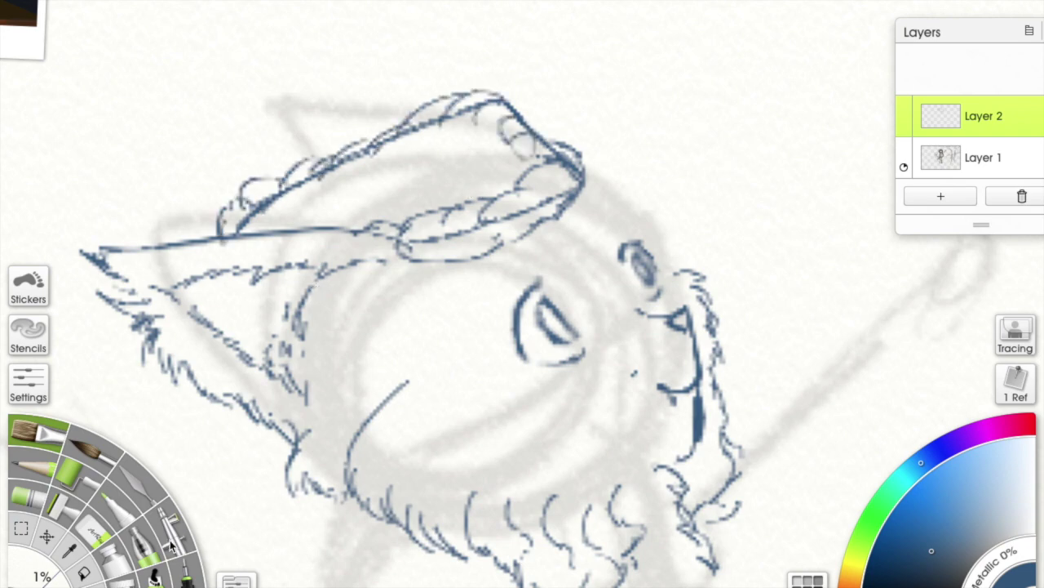
left_click(96, 532)
mouse_move(384, 245)
left_mouse_down()
mouse_move(489, 212)
mouse_move(555, 163)
mouse_move(374, 169)
mouse_move(525, 140)
mouse_move(481, 180)
left_mouse_up()
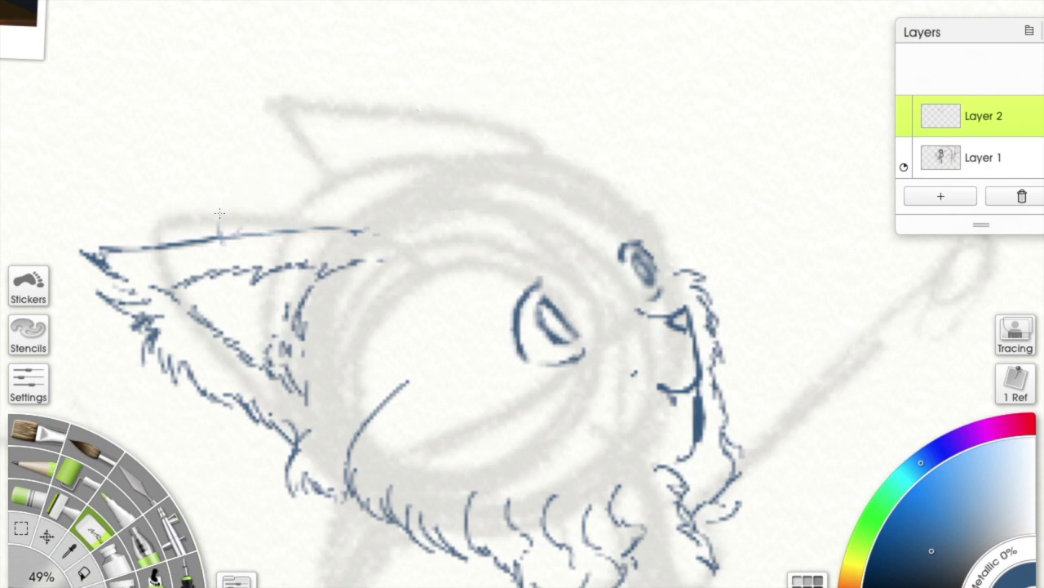
Ink layered, curved hair strokes over the crown of the head between the near ear and the forehead
left_click(31, 471)
left_click_drag(475, 150, 540, 166)
left_click_drag(359, 231, 397, 232)
left_click_drag(482, 170, 510, 173)
left_click_drag(472, 183, 488, 179)
mouse_move(527, 145)
left_mouse_down()
mouse_move(574, 155)
mouse_move(436, 144)
left_mouse_up()
left_click_drag(470, 139, 352, 165)
left_click_drag(405, 163, 300, 196)
left_click_drag(473, 191, 439, 196)
left_click_drag(451, 204, 397, 222)
left_click_drag(458, 166, 371, 180)
left_click_drag(451, 196, 328, 223)
mouse_move(485, 150)
left_mouse_down()
mouse_move(278, 214)
mouse_move(269, 238)
left_mouse_up()
left_click_drag(567, 145, 578, 160)
Ink a narrow braid hanging from the crown beside the near eye and begin crossing strands inside it
mouse_move(468, 196)
left_mouse_down()
mouse_move(449, 292)
mouse_move(480, 400)
left_mouse_up()
mouse_move(447, 279)
left_mouse_down()
mouse_move(443, 381)
mouse_move(479, 399)
left_mouse_up()
left_click_drag(426, 222, 446, 236)
left_click_drag(440, 255, 450, 237)
left_click_drag(447, 274, 470, 300)
mouse_move(475, 285)
left_mouse_down()
mouse_move(453, 317)
mouse_move(493, 338)
mouse_move(489, 313)
mouse_move(461, 359)
mouse_move(472, 379)
mouse_move(483, 363)
mouse_move(474, 391)
mouse_move(488, 345)
mouse_move(451, 387)
left_mouse_up()
key("ctrl+z")
left_click_drag(465, 300, 443, 256)
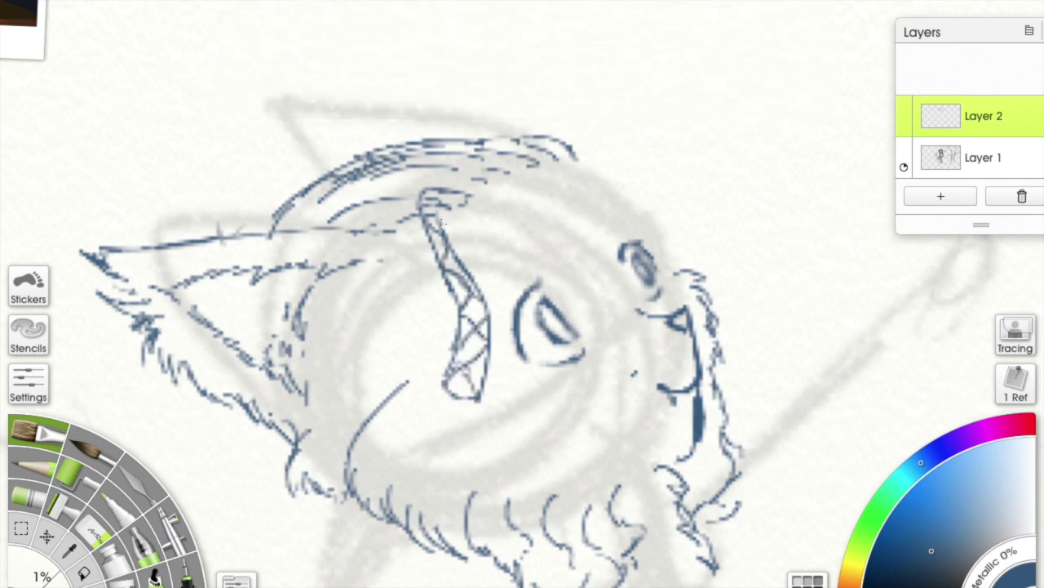
Add crossing strands down the lower part of the braid and undo the last two strokes
mouse_move(465, 301)
left_mouse_down()
mouse_move(489, 323)
mouse_move(457, 338)
mouse_move(489, 340)
mouse_move(481, 355)
mouse_move(462, 370)
left_mouse_up()
mouse_move(463, 341)
left_mouse_down()
mouse_move(449, 364)
mouse_move(484, 374)
left_mouse_up()
left_click_drag(491, 364, 468, 390)
left_click_drag(456, 259, 462, 274)
mouse_move(443, 393)
left_mouse_down()
mouse_move(437, 431)
mouse_move(463, 409)
mouse_move(452, 398)
mouse_move(471, 430)
mouse_move(451, 398)
left_mouse_up()
key("ctrl+z")
key("ctrl+z")
Ink a round bead and a rounded hair tassel at the braid's end and reinforce the braid's lines
mouse_move(441, 433)
left_mouse_down()
mouse_move(440, 321)
mouse_move(399, 367)
left_mouse_up()
mouse_move(432, 325)
left_mouse_down()
mouse_move(412, 398)
mouse_move(401, 400)
mouse_move(438, 413)
mouse_move(410, 431)
left_mouse_up()
mouse_move(472, 341)
left_mouse_down()
mouse_move(446, 338)
mouse_move(441, 398)
left_mouse_up()
mouse_move(431, 359)
left_mouse_down()
mouse_move(423, 390)
mouse_move(408, 374)
left_mouse_up()
left_click_drag(457, 245, 457, 363)
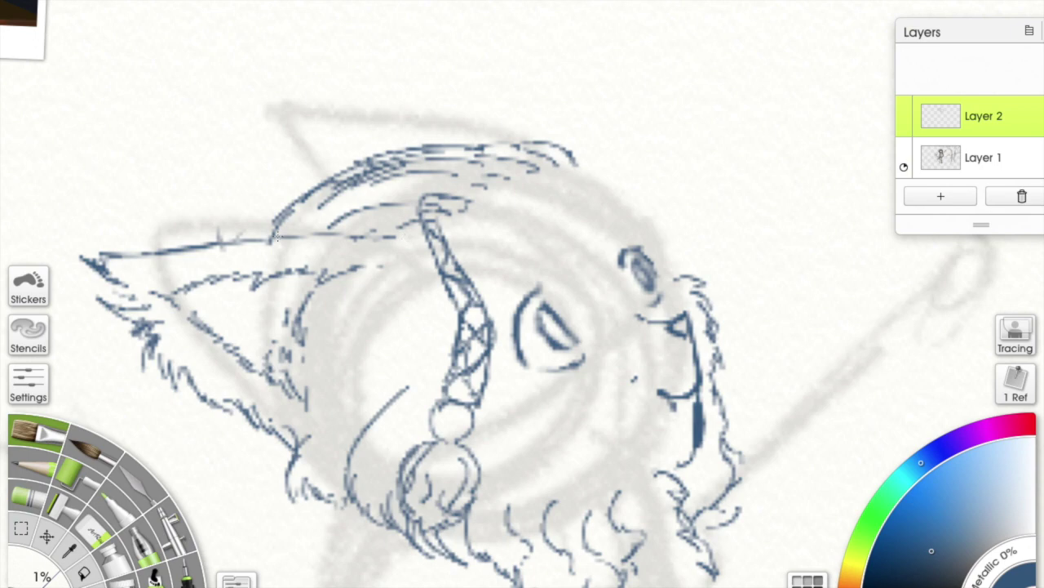
Ink the far ear with a ragged tip and edge, and the forehead contour down to the far eye
mouse_move(500, 141)
left_mouse_down()
mouse_move(438, 117)
mouse_move(342, 119)
mouse_move(290, 106)
mouse_move(276, 127)
mouse_move(293, 158)
mouse_move(318, 186)
left_mouse_up()
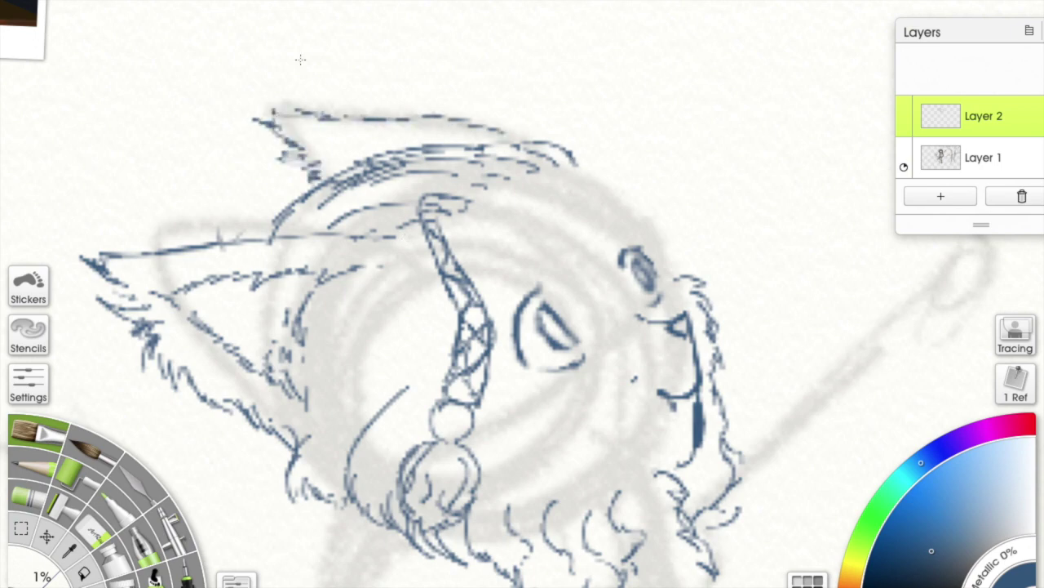
scroll(243, 186, "down", 2)
mouse_move(571, 110)
left_mouse_down()
mouse_move(658, 181)
mouse_move(664, 202)
left_mouse_up()
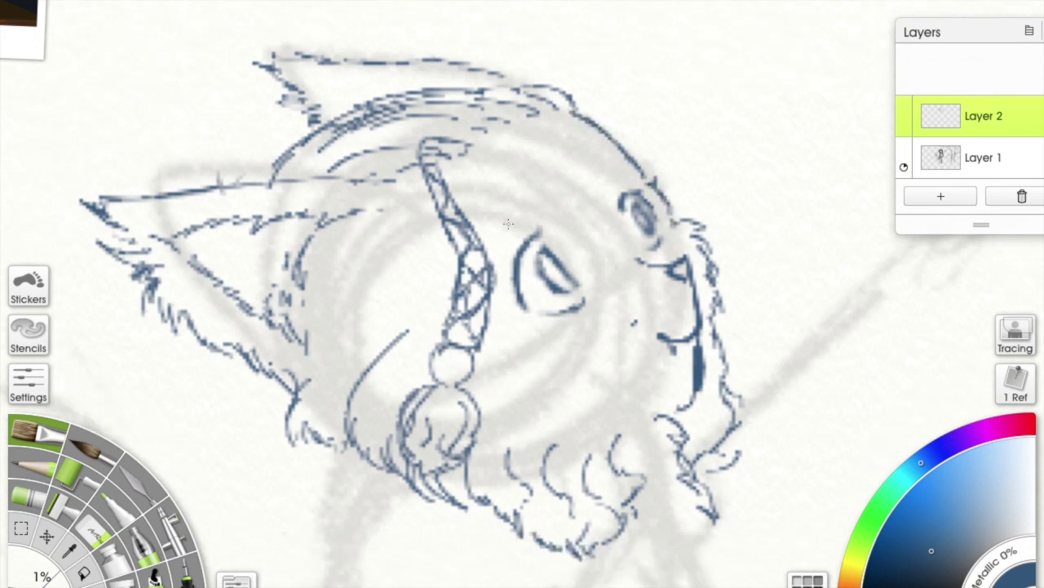
Ink a small oval brow spot above each eye
mouse_move(498, 201)
left_mouse_down()
mouse_move(508, 188)
mouse_move(539, 197)
mouse_move(530, 217)
mouse_move(490, 235)
left_mouse_up()
mouse_move(592, 165)
left_mouse_down()
mouse_move(578, 168)
mouse_move(614, 157)
mouse_move(608, 165)
left_mouse_up()
scroll(462, 98, "down", 3)
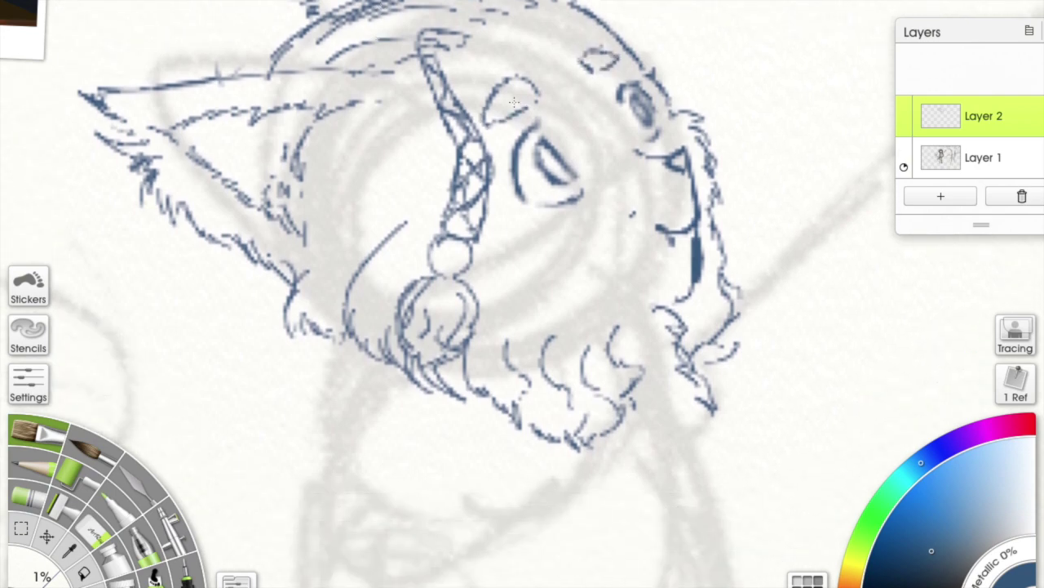
left_click_drag(584, 65, 604, 46)
Ink a folded hood around the neck with drapery lines running in under the beard
scroll(550, 231, "down", 4)
mouse_move(343, 204)
left_mouse_down()
mouse_move(321, 247)
mouse_move(346, 234)
mouse_move(314, 241)
left_mouse_up()
mouse_move(321, 233)
left_mouse_down()
mouse_move(297, 258)
mouse_move(330, 214)
mouse_move(343, 247)
mouse_move(436, 261)
left_mouse_up()
key("ctrl+z")
mouse_move(330, 204)
left_mouse_down()
mouse_move(294, 261)
mouse_move(481, 271)
left_mouse_up()
mouse_move(319, 225)
left_mouse_down()
mouse_move(253, 243)
mouse_move(252, 270)
mouse_move(351, 284)
left_mouse_up()
left_click_drag(245, 271, 351, 351)
left_click_drag(289, 326, 389, 318)
mouse_move(323, 328)
left_mouse_down()
mouse_move(398, 281)
mouse_move(516, 264)
left_mouse_up()
Ink the torso's front edge, the start of its lower hem, and the back edge behind the near arm
mouse_move(712, 262)
left_mouse_down()
mouse_move(694, 290)
mouse_move(712, 310)
mouse_move(708, 294)
left_mouse_up()
key("minus")
key("minus")
left_click_drag(534, 186, 467, 81)
left_click_drag(572, 233, 585, 323)
mouse_move(373, 255)
left_mouse_down()
mouse_move(372, 335)
mouse_move(384, 359)
left_mouse_up()
mouse_move(589, 322)
left_mouse_down()
mouse_move(581, 350)
mouse_move(526, 364)
left_mouse_up()
Ink the lowered near arm down to the cuff and redraw the fingers below it
mouse_move(395, 261)
left_mouse_down()
mouse_move(441, 271)
mouse_move(442, 294)
mouse_move(387, 312)
mouse_move(386, 342)
left_mouse_up()
mouse_move(442, 281)
left_mouse_down()
mouse_move(416, 376)
mouse_move(378, 367)
mouse_move(346, 426)
mouse_move(399, 432)
mouse_move(418, 359)
left_mouse_up()
mouse_move(346, 427)
left_mouse_down()
mouse_move(357, 453)
mouse_move(387, 457)
left_mouse_up()
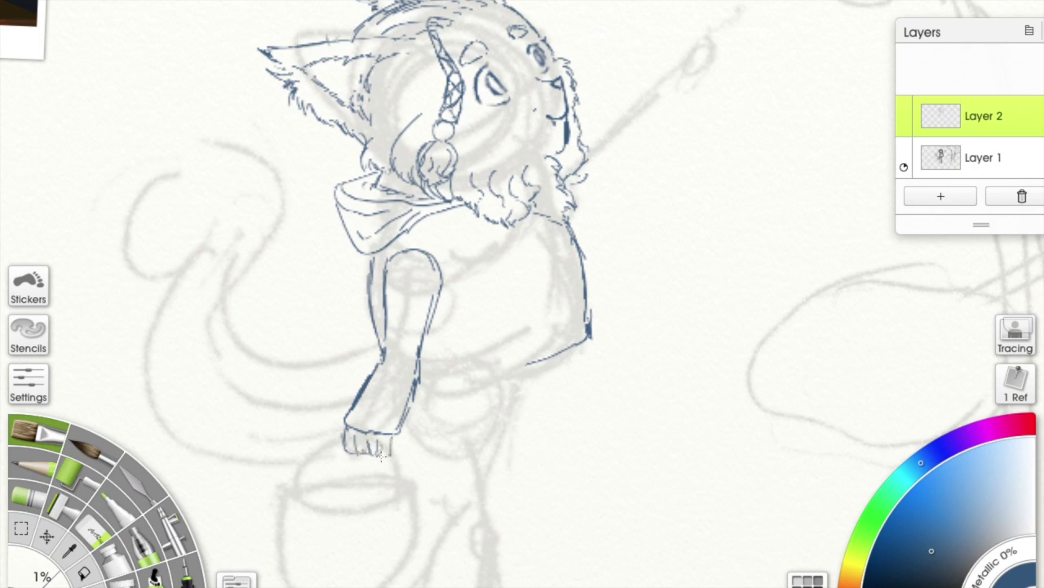
key("ctrl+z")
key("ctrl+z")
key("ctrl+z")
mouse_move(371, 434)
left_mouse_down()
mouse_move(372, 452)
mouse_move(386, 453)
left_mouse_up()
Reinforce the sides of the lowered forearm and ink a seam line across the elbow
left_click_drag(425, 314, 421, 361)
left_click_drag(389, 316, 369, 390)
left_click_drag(382, 348, 428, 343)
mouse_move(388, 315)
left_mouse_down()
mouse_move(382, 346)
mouse_move(408, 400)
left_mouse_up()
left_click_drag(418, 367, 398, 422)
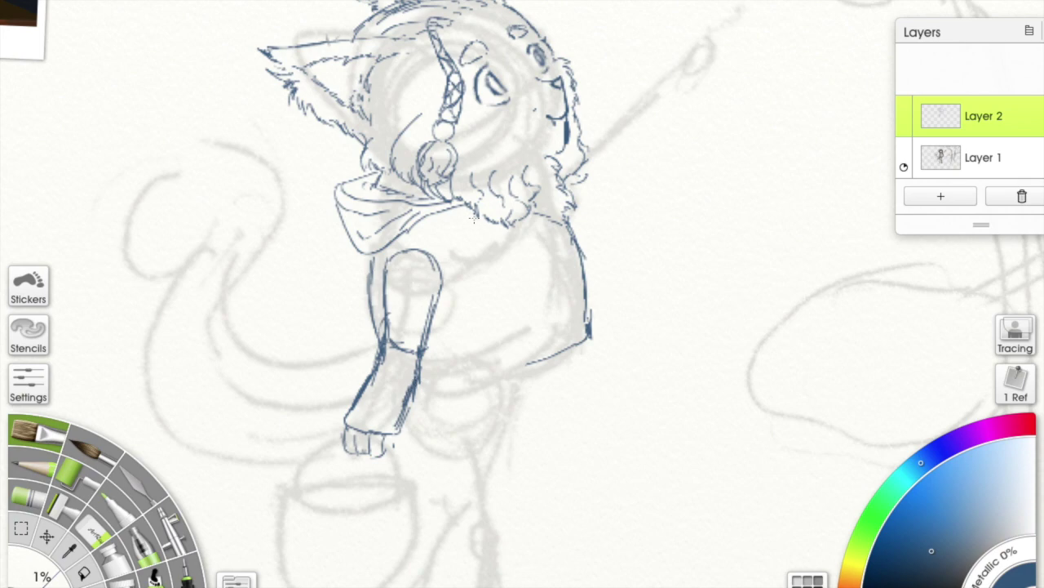
Complete the top's lower hem with a second edge beneath it, and ink pointed locks hanging over the chest
scroll(502, 389, "down", 4)
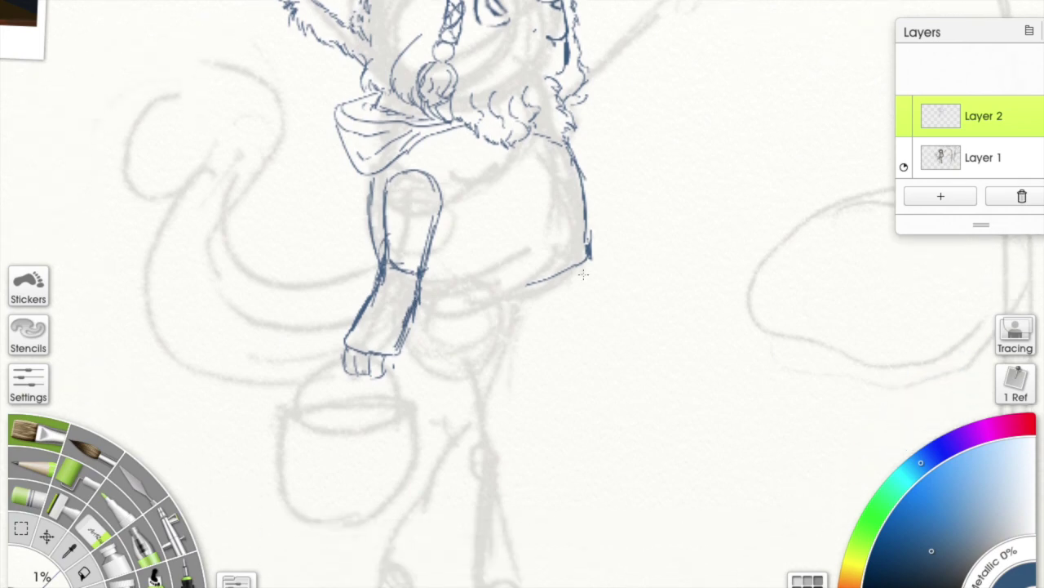
mouse_move(542, 286)
left_mouse_down()
mouse_move(447, 302)
mouse_move(421, 289)
left_mouse_up()
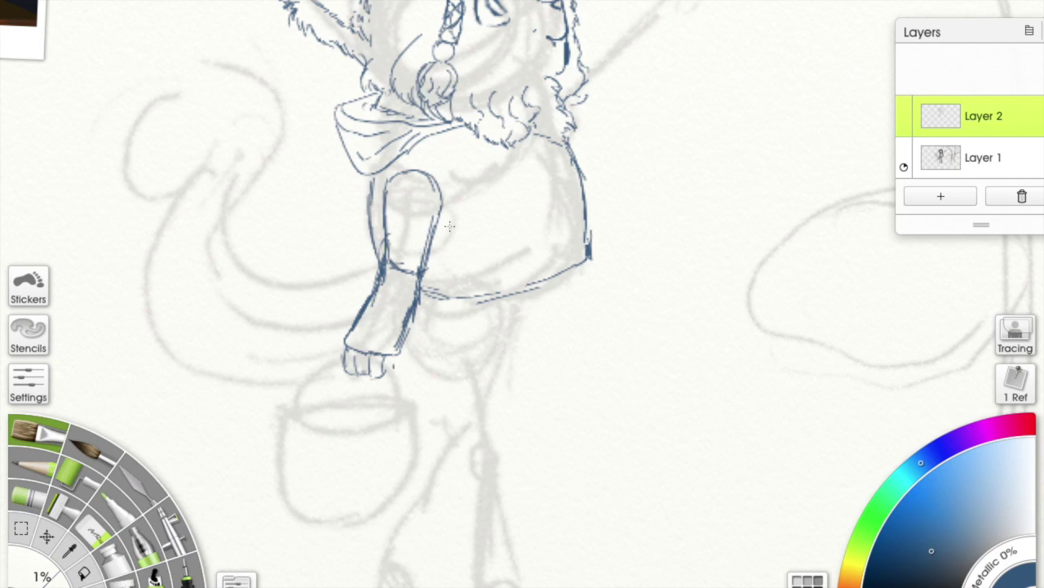
mouse_move(588, 260)
left_mouse_down()
mouse_move(569, 285)
mouse_move(523, 310)
left_mouse_up()
mouse_move(551, 134)
left_mouse_down()
mouse_move(579, 155)
mouse_move(571, 181)
mouse_move(594, 196)
mouse_move(527, 160)
mouse_move(596, 198)
left_mouse_up()
left_click_drag(475, 276, 492, 329)
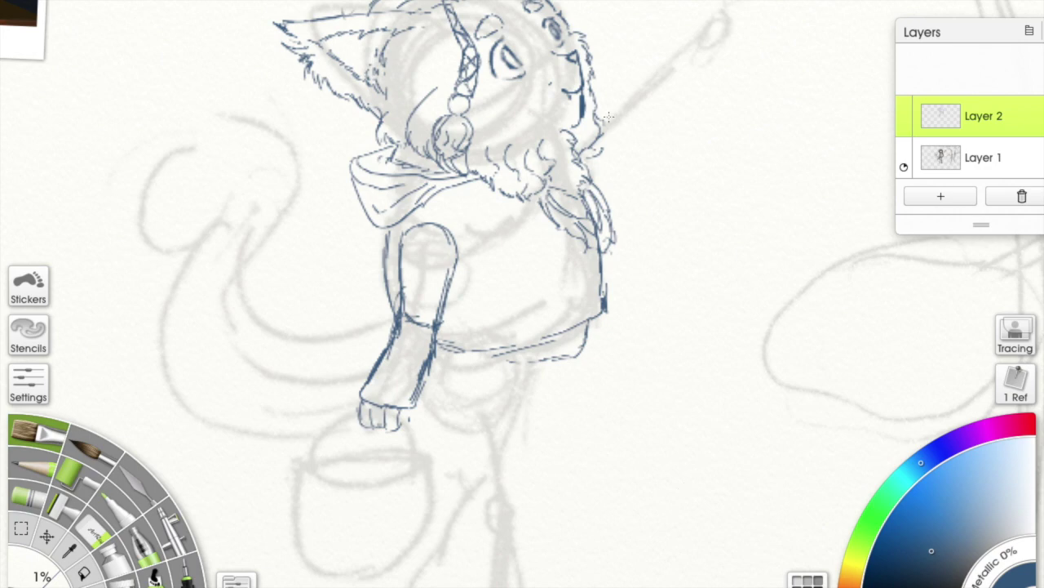
Ink the raised far arm with its sleeve cuff and a hand pointing upward
left_click_drag(598, 107, 630, 84)
mouse_move(600, 186)
left_mouse_down()
mouse_move(666, 92)
mouse_move(677, 36)
mouse_move(702, 59)
mouse_move(632, 140)
left_mouse_up()
left_click_drag(649, 79, 647, 101)
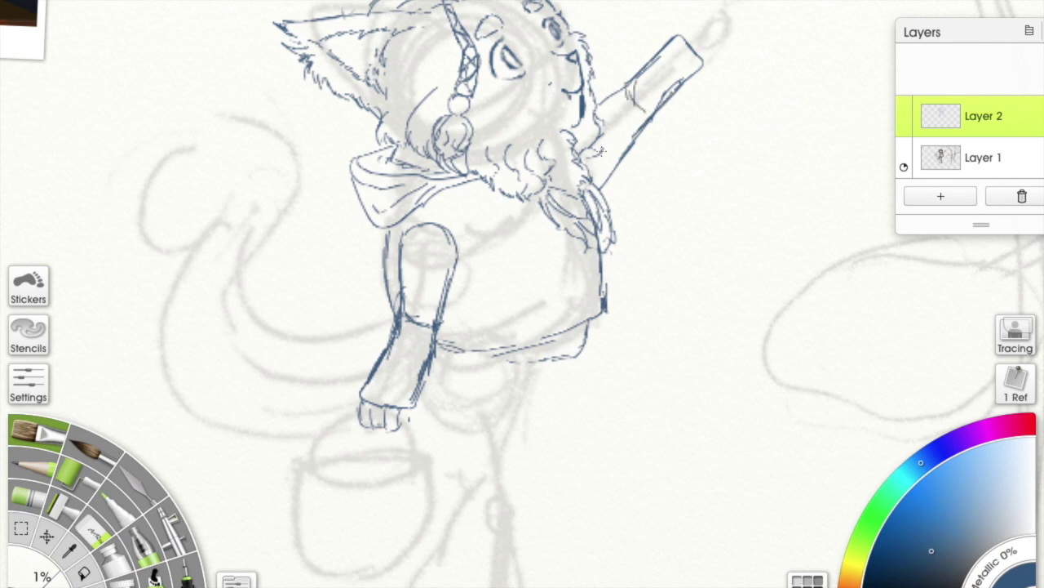
scroll(602, 151, "up", 3)
mouse_move(705, 82)
left_mouse_down()
mouse_move(726, 72)
mouse_move(722, 96)
mouse_move(737, 60)
left_mouse_up()
left_click_drag(715, 101, 705, 111)
left_click_drag(728, 70, 717, 89)
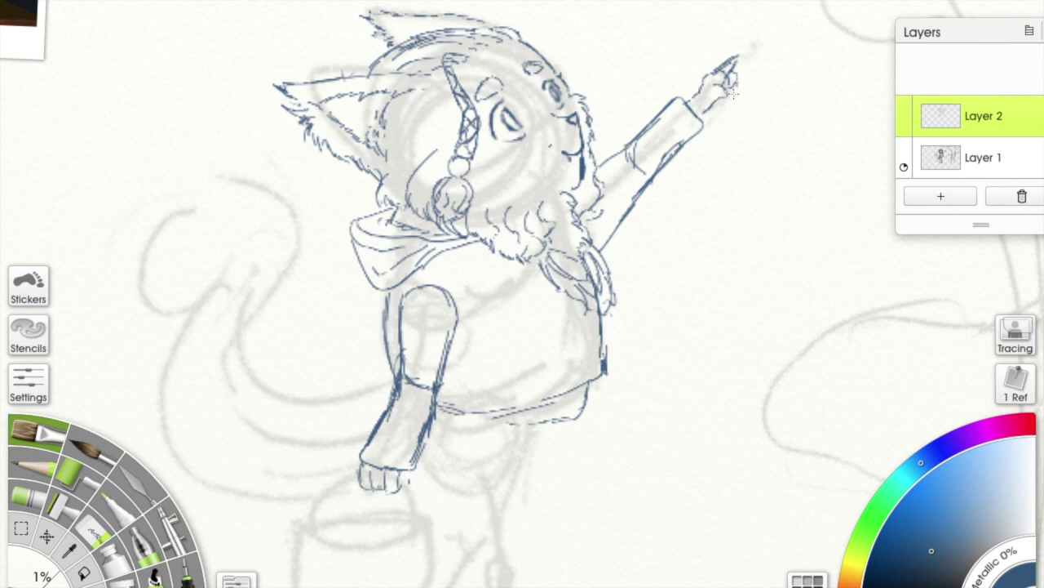
Ink the long, flared skirt outline and the bucket's double curved handle under the lowered hand
scroll(568, 254, "down", 4)
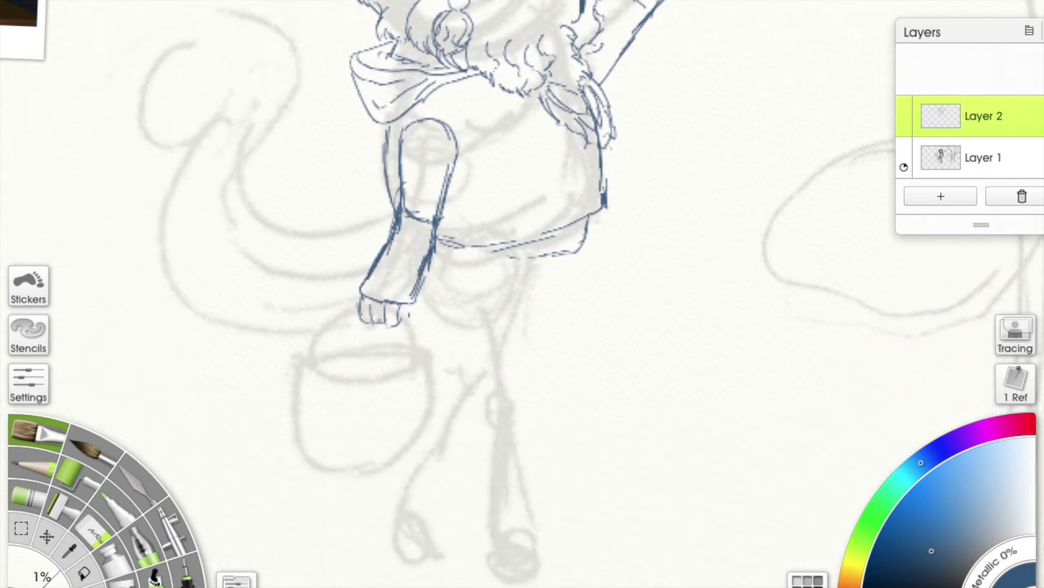
scroll(560, 284, "down", 3)
mouse_move(549, 280)
left_mouse_down()
mouse_move(566, 339)
mouse_move(560, 400)
mouse_move(457, 385)
left_mouse_up()
mouse_move(417, 322)
left_mouse_down()
mouse_move(447, 300)
mouse_move(424, 329)
left_mouse_up()
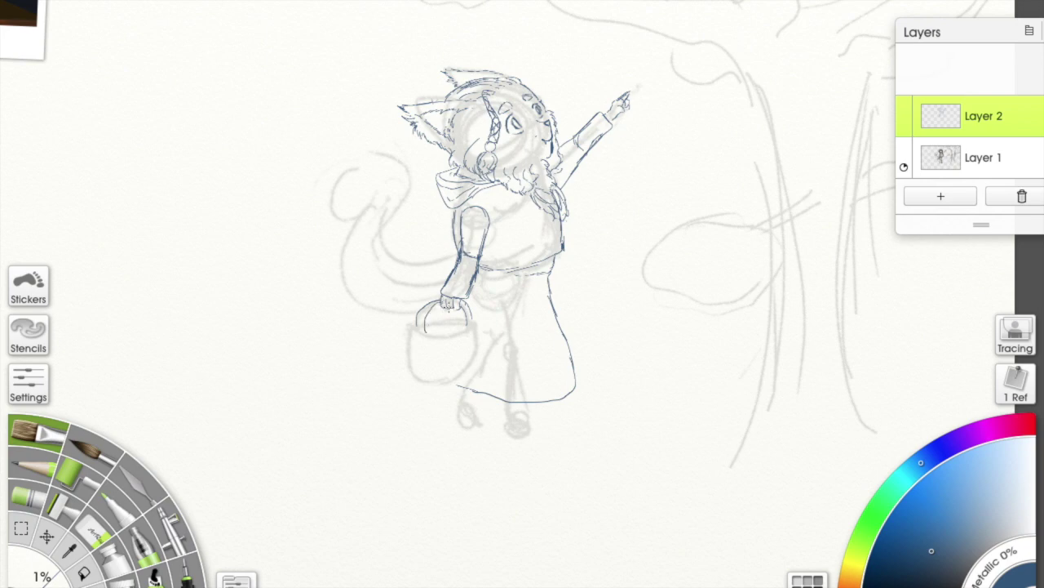
key("ctrl+z")
mouse_move(424, 324)
left_mouse_down()
mouse_move(439, 303)
mouse_move(467, 336)
mouse_move(423, 319)
left_mouse_up()
Ink fruit and leaves inside the bucket opening and draw the rim around them
left_click(969, 2)
left_click(503, 347)
left_click(969, 1)
mouse_move(334, 368)
left_mouse_down()
mouse_move(345, 352)
mouse_move(367, 351)
mouse_move(380, 380)
left_mouse_up()
mouse_move(367, 333)
left_mouse_down()
mouse_move(364, 348)
mouse_move(403, 339)
left_mouse_up()
left_click_drag(336, 339, 387, 338)
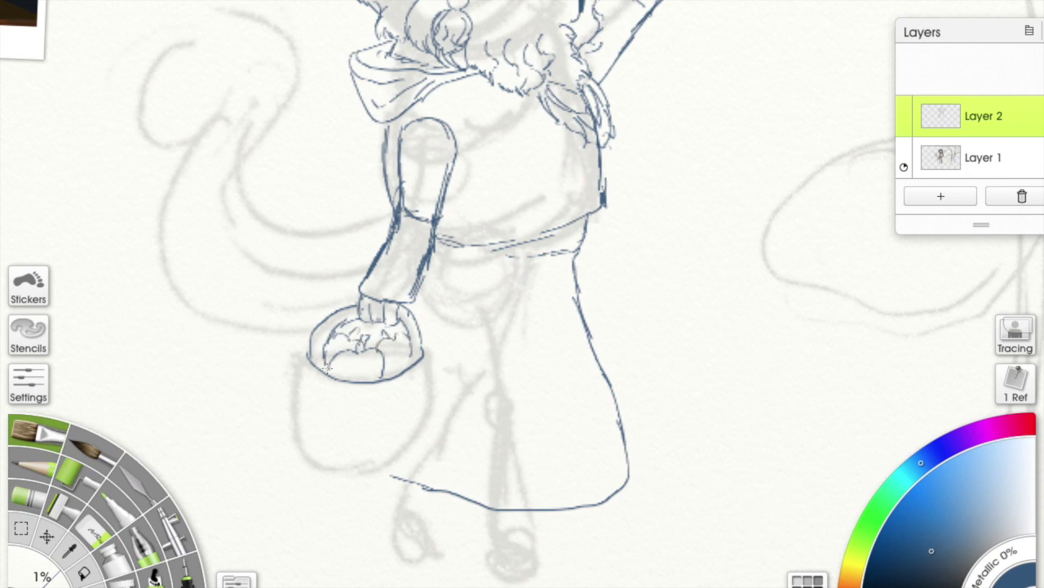
mouse_move(300, 351)
left_mouse_down()
mouse_move(339, 388)
mouse_move(424, 372)
mouse_move(410, 353)
mouse_move(383, 349)
left_mouse_up()
key("ctrl+z")
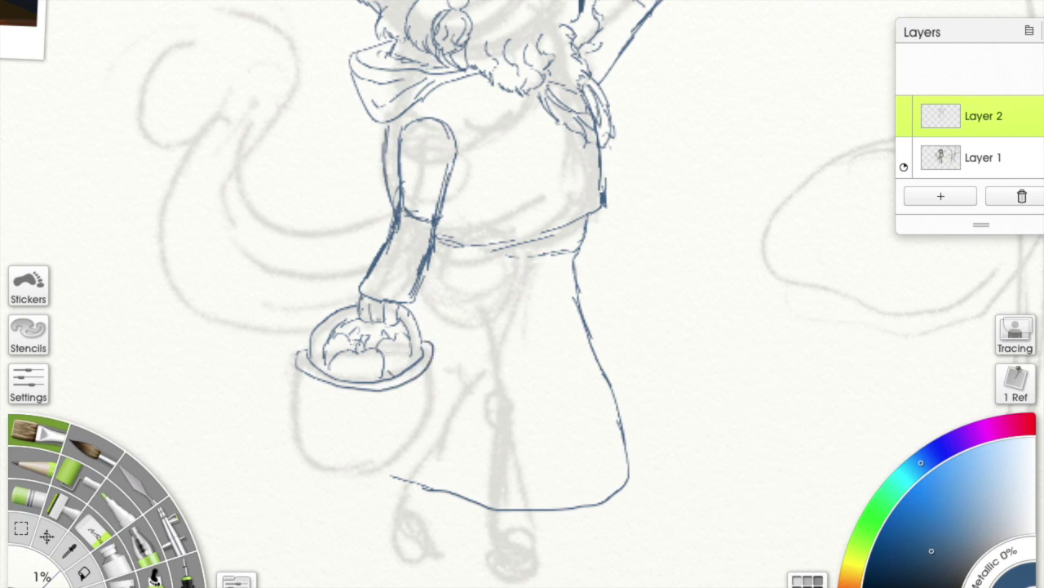
Ink the bucket's straight sides and rounded base below the rim, undoing the stray strokes
mouse_move(497, 393)
left_mouse_down()
mouse_move(498, 369)
mouse_move(519, 355)
left_mouse_up()
mouse_move(318, 328)
left_mouse_down()
mouse_move(322, 423)
mouse_move(422, 431)
left_mouse_up()
mouse_move(450, 321)
left_mouse_down()
mouse_move(453, 424)
mouse_move(421, 435)
mouse_move(454, 398)
mouse_move(415, 438)
mouse_move(446, 454)
left_mouse_up()
key("ctrl+z")
key("ctrl+z")
key("ctrl+z")
mouse_move(417, 379)
left_mouse_down()
mouse_move(506, 436)
mouse_move(507, 528)
left_mouse_up()
key("minus")
mouse_move(515, 323)
left_mouse_down()
mouse_move(446, 310)
mouse_move(438, 269)
mouse_move(449, 217)
mouse_move(390, 273)
mouse_move(410, 266)
left_mouse_up()
key("plus")
Ink the long curled tail with a furry outer edge, a rounded tip, and fur tufts along the inner edge
mouse_move(302, 231)
left_mouse_down()
mouse_move(331, 204)
mouse_move(322, 199)
mouse_move(275, 275)
mouse_move(272, 336)
left_mouse_up()
mouse_move(290, 387)
left_mouse_down()
mouse_move(321, 406)
mouse_move(330, 429)
mouse_move(374, 438)
mouse_move(403, 429)
mouse_move(380, 435)
mouse_move(421, 449)
left_mouse_up()
mouse_move(293, 281)
left_mouse_down()
mouse_move(289, 346)
mouse_move(306, 380)
mouse_move(381, 423)
left_mouse_up()
mouse_move(283, 226)
left_mouse_down()
mouse_move(239, 223)
mouse_move(255, 173)
mouse_move(255, 222)
mouse_move(393, 187)
left_mouse_up()
left_click_drag(375, 316, 439, 326)
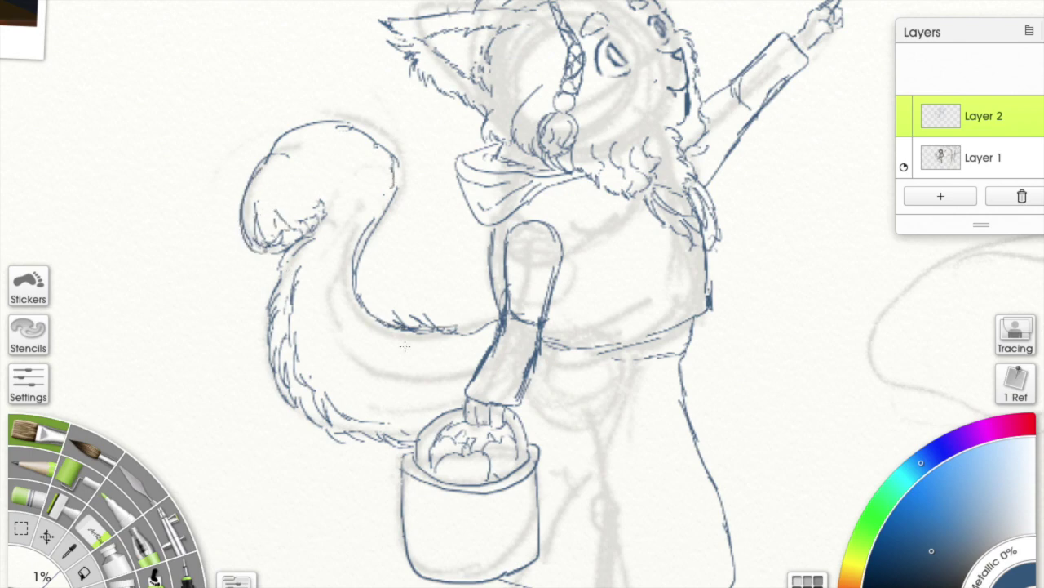
Erase the fur tufts along the tail's inner edge and ink a small fur swirl inside its curled tip
left_click(101, 541)
left_click_drag(57, 578, 36, 578)
mouse_move(440, 325)
left_mouse_down()
mouse_move(404, 314)
mouse_move(450, 325)
left_mouse_up()
left_click_drag(387, 327, 453, 319)
mouse_move(362, 226)
left_mouse_down()
mouse_move(356, 268)
mouse_move(367, 243)
mouse_move(352, 284)
left_mouse_up()
left_click_drag(295, 243, 316, 200)
left_click_drag(269, 233, 322, 204)
left_click(37, 432)
mouse_move(273, 238)
left_mouse_down()
mouse_move(305, 225)
mouse_move(290, 217)
mouse_move(306, 200)
mouse_move(330, 216)
mouse_move(312, 191)
mouse_move(295, 202)
left_mouse_up()
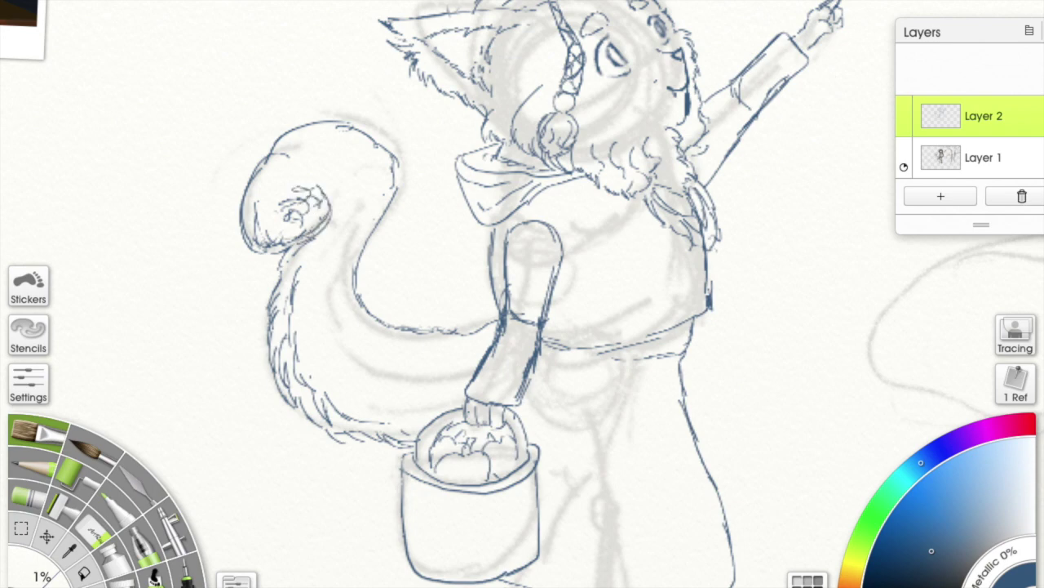
Join the skirt hem to the bucket and ink the rear lower leg with its shoe
scroll(654, 174, "down", 5)
left_click_drag(653, 174, 605, 108)
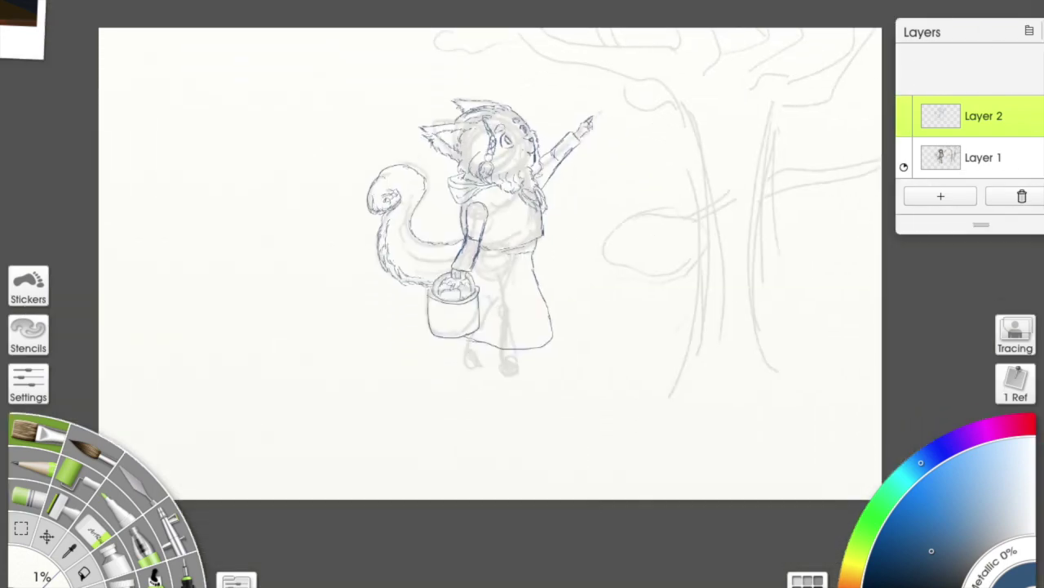
scroll(608, 19, "up", 5)
left_click_drag(454, 383, 454, 328)
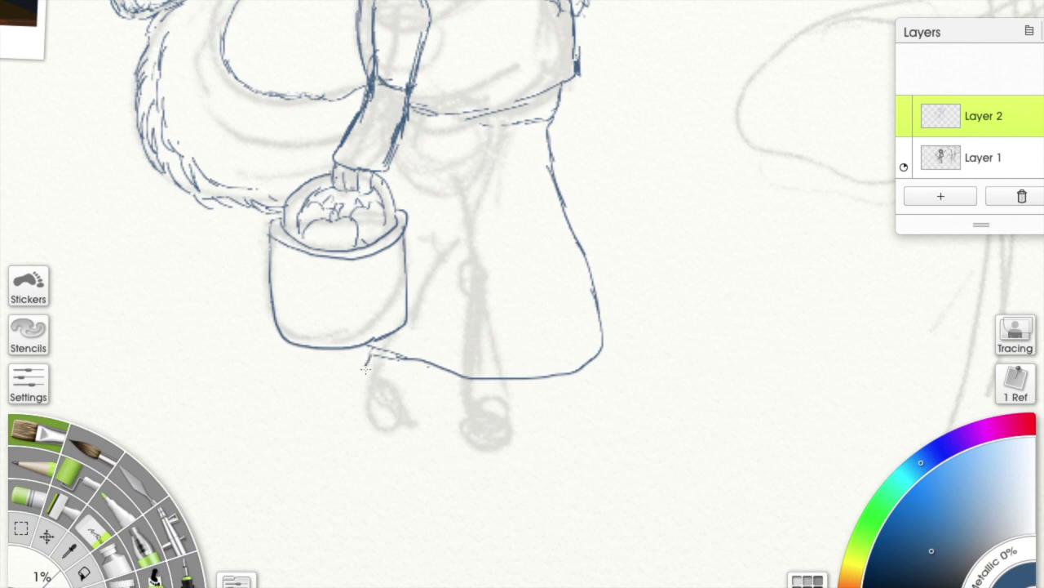
left_click_drag(398, 357, 401, 372)
left_click_drag(355, 377, 382, 415)
mouse_move(398, 364)
left_mouse_down()
mouse_move(405, 398)
mouse_move(434, 413)
mouse_move(421, 395)
mouse_move(421, 425)
mouse_move(344, 418)
mouse_move(369, 403)
mouse_move(342, 418)
left_mouse_up()
left_click_drag(414, 410, 387, 415)
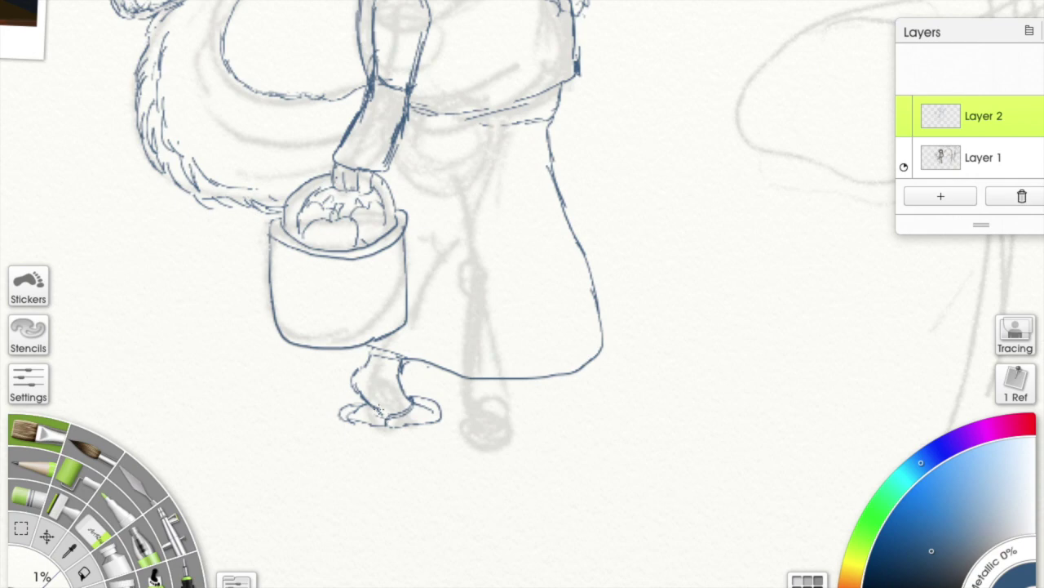
left_click_drag(354, 408, 356, 417)
Ink the front leg with its rounded shoe below the skirt and add fur around both ankles
left_click(94, 534)
mouse_move(466, 419)
left_mouse_down()
mouse_move(507, 411)
mouse_move(461, 416)
left_mouse_up()
left_click_drag(501, 379, 501, 397)
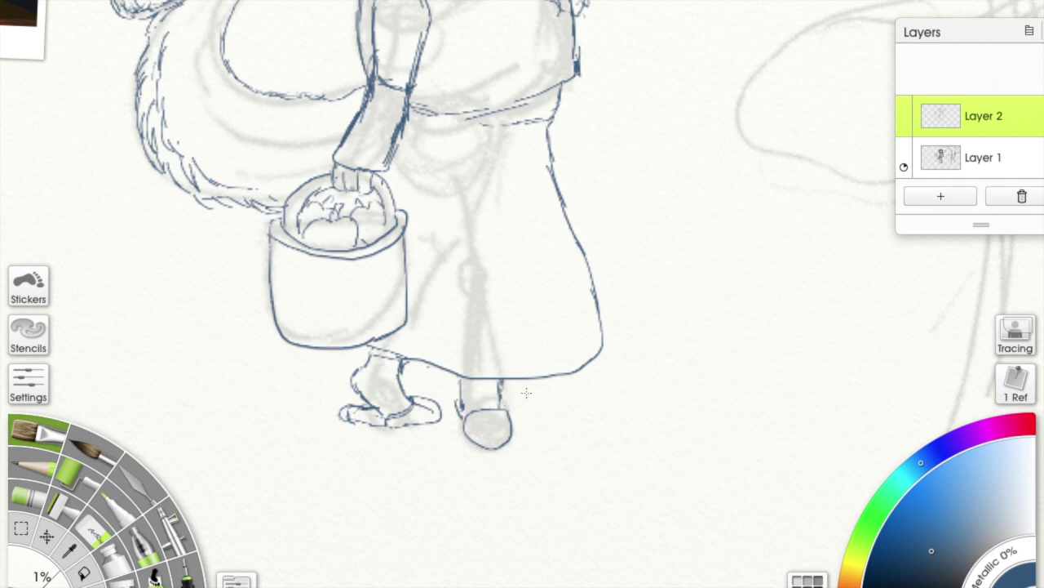
mouse_move(506, 408)
left_mouse_down()
mouse_move(501, 381)
mouse_move(461, 398)
left_mouse_up()
left_click_drag(394, 404, 382, 418)
left_click_drag(473, 405, 516, 417)
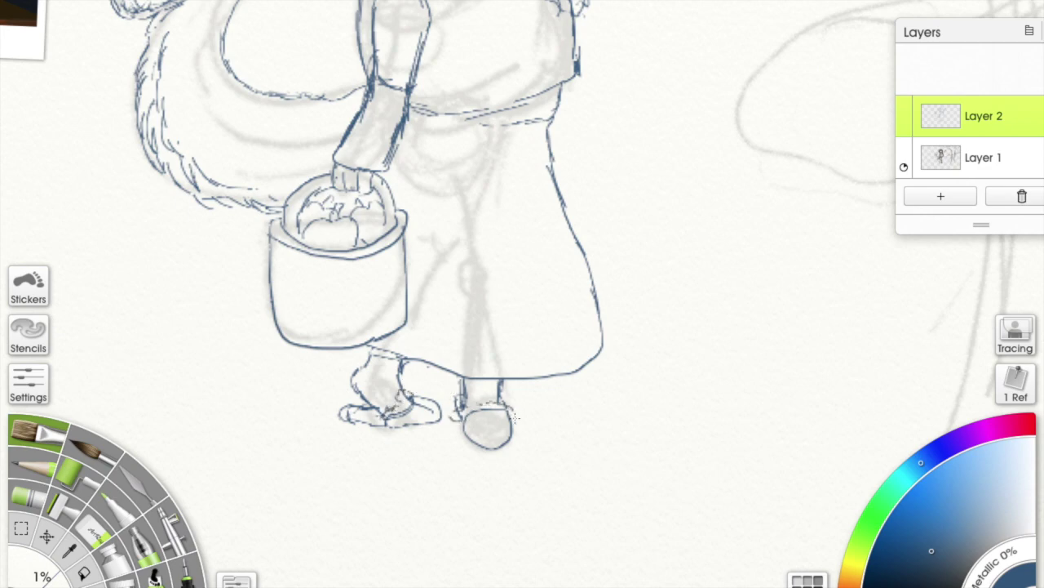
Hide the pencil sketch on Layer 1 so only the blue line art shows
left_click_drag(611, 255, 530, 433)
left_click_drag(510, 225, 517, 389)
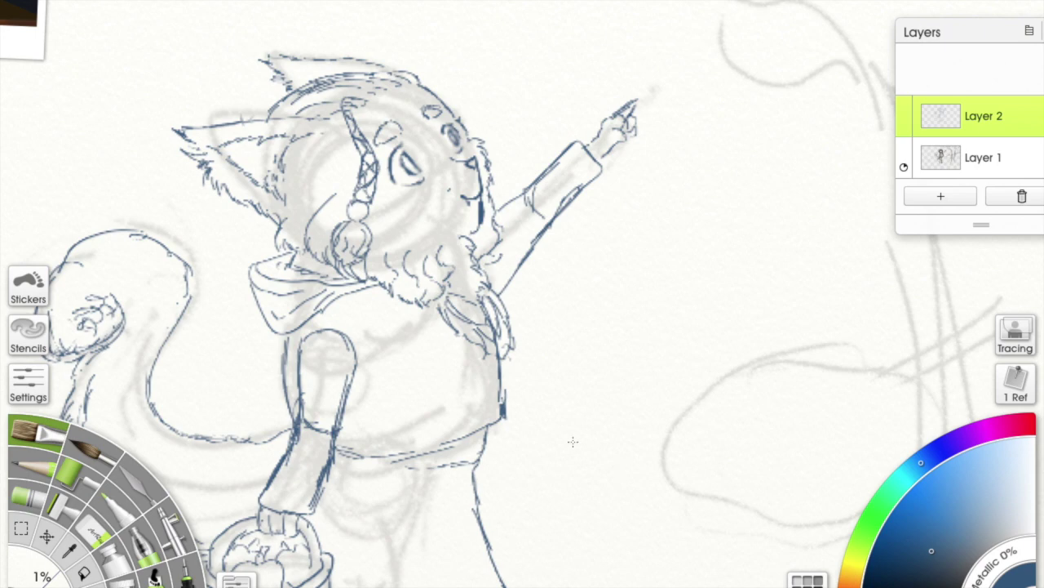
scroll(573, 441, "down", 3)
left_click_drag(573, 441, 602, 394)
left_click(897, 571)
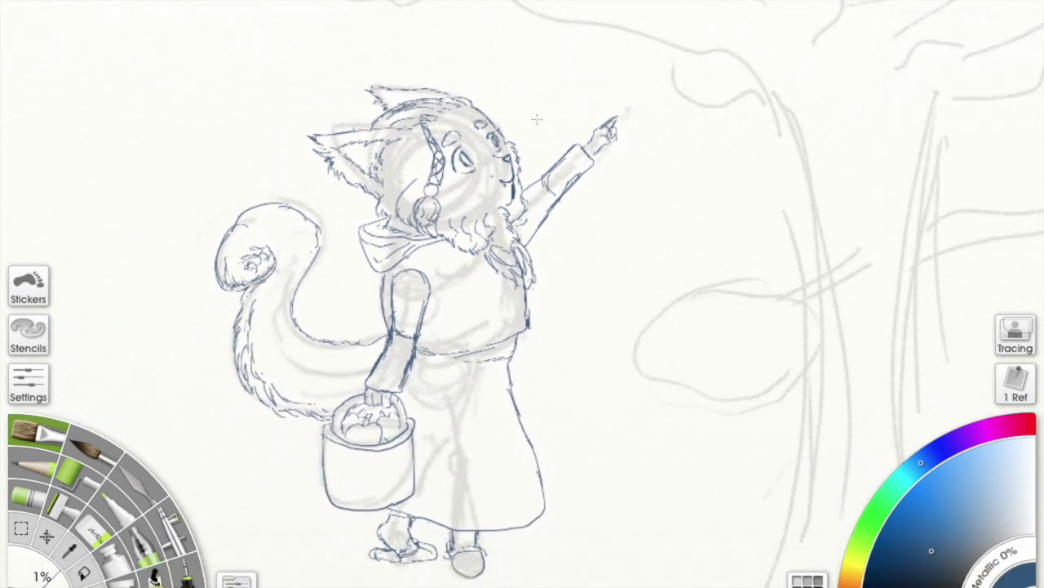
left_click(166, 1)
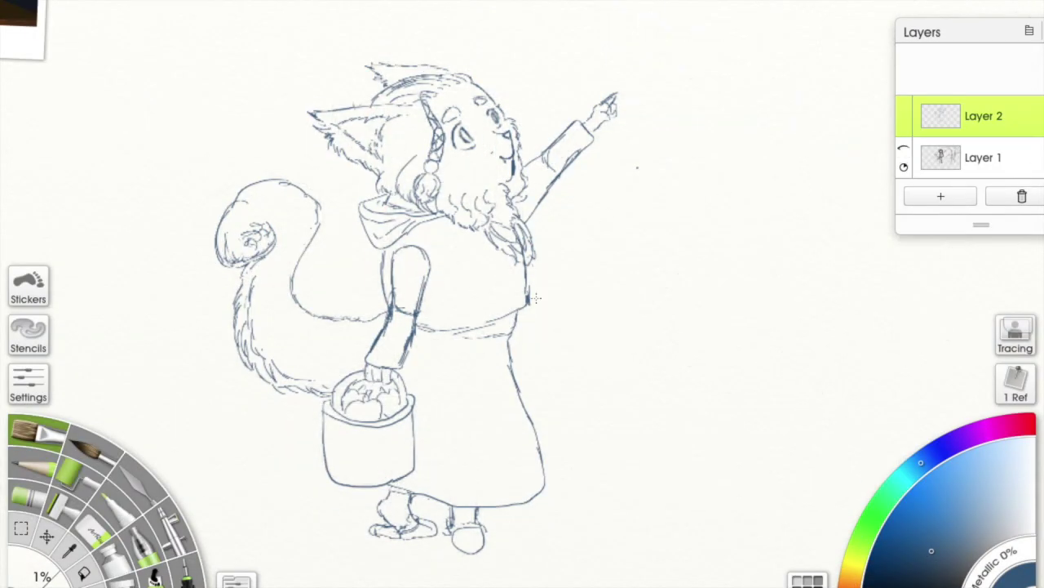
Ink a second braid behind the head, running past the hood and ending in a bead and tassel
scroll(536, 298, "up", 5)
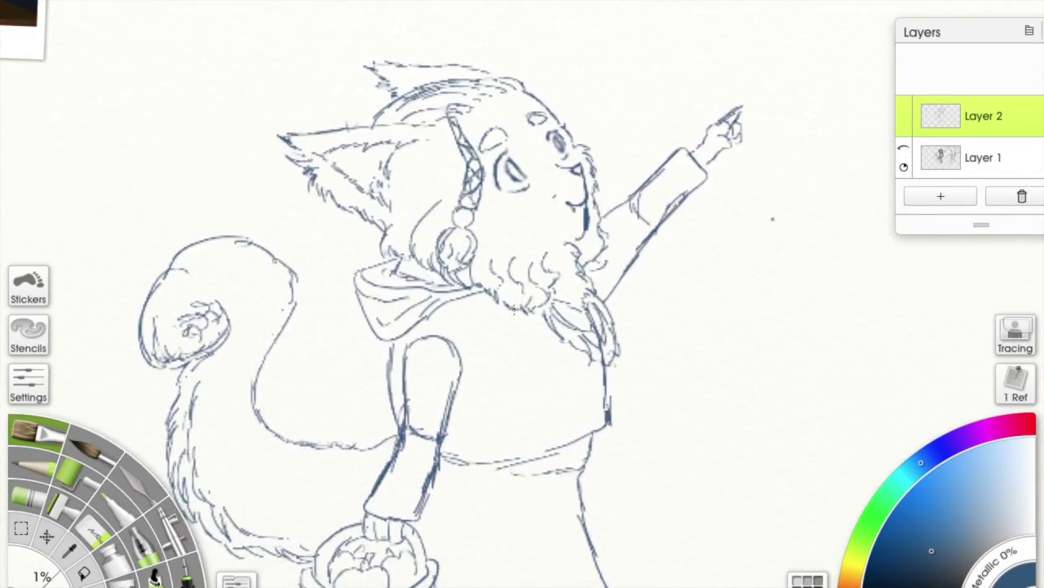
scroll(514, 308, "down", 3)
left_click_drag(380, 217, 366, 209)
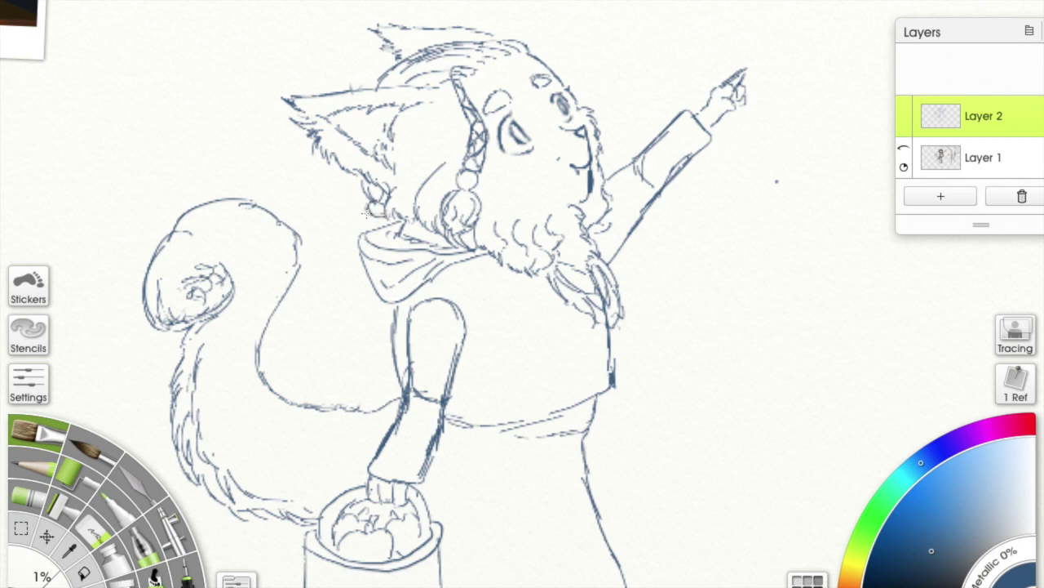
left_click_drag(367, 217, 390, 221)
mouse_move(362, 275)
left_mouse_down()
mouse_move(377, 304)
mouse_move(364, 337)
mouse_move(376, 344)
mouse_move(368, 335)
mouse_move(347, 358)
mouse_move(364, 376)
mouse_move(375, 345)
mouse_move(388, 362)
mouse_move(359, 369)
left_mouse_up()
left_click(889, 528)
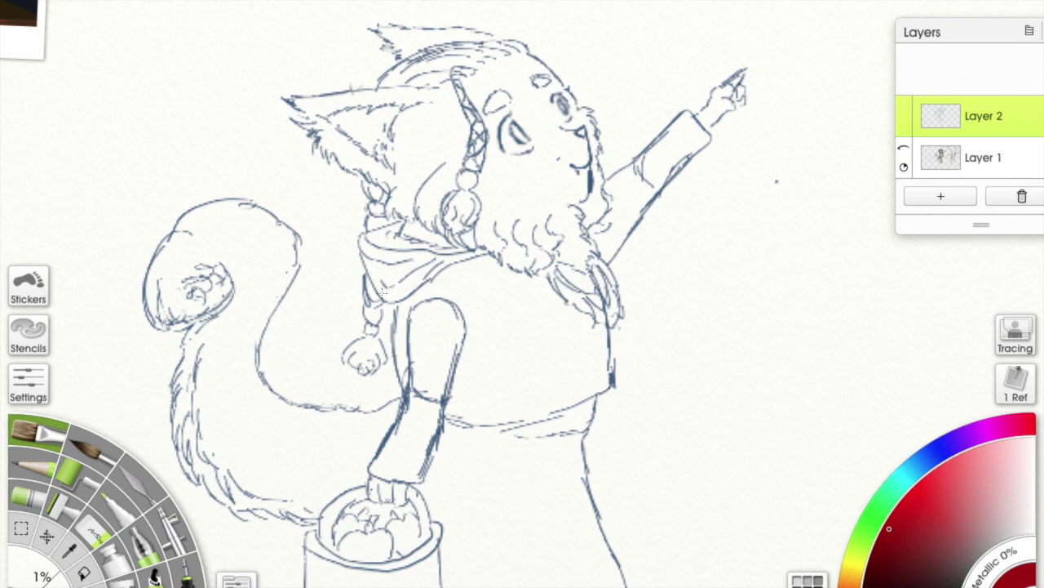
key("ctrl+z")
Reinforce both sides of the lowered sleeve and erase the elbow seam to make it one continuous shape
mouse_move(405, 309)
left_mouse_down()
mouse_move(395, 412)
mouse_move(372, 453)
left_mouse_up()
left_click_drag(460, 336, 429, 462)
left_click(82, 532)
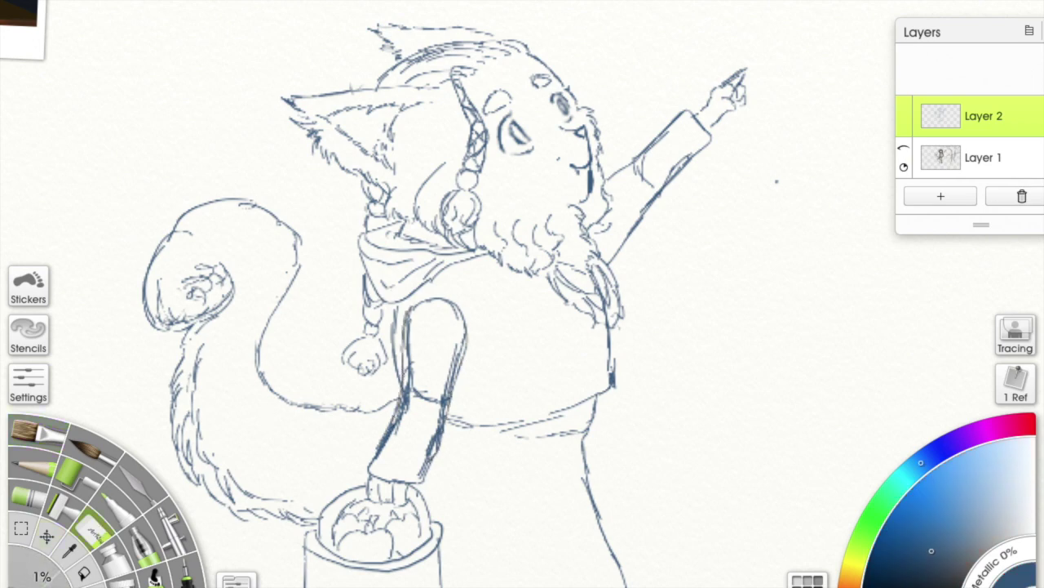
left_click_drag(413, 343, 392, 439)
left_click_drag(428, 399, 442, 401)
left_click_drag(449, 354, 428, 454)
left_click(196, 563)
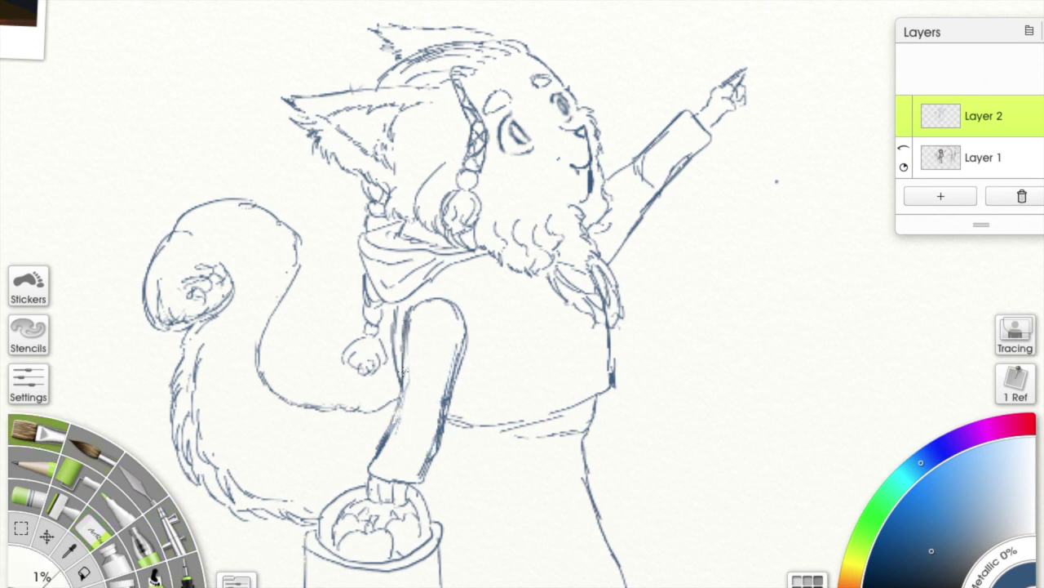
Add a new layer beneath Layer 2 and pick a greyer blue for painting
left_click(938, 201)
left_click_drag(957, 77, 956, 141)
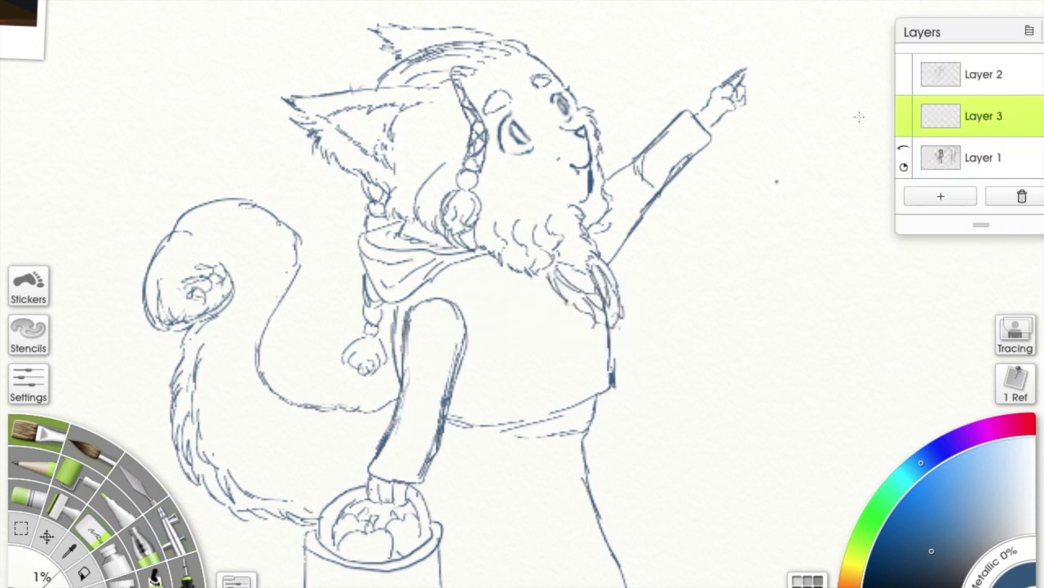
left_click_drag(947, 555, 963, 543)
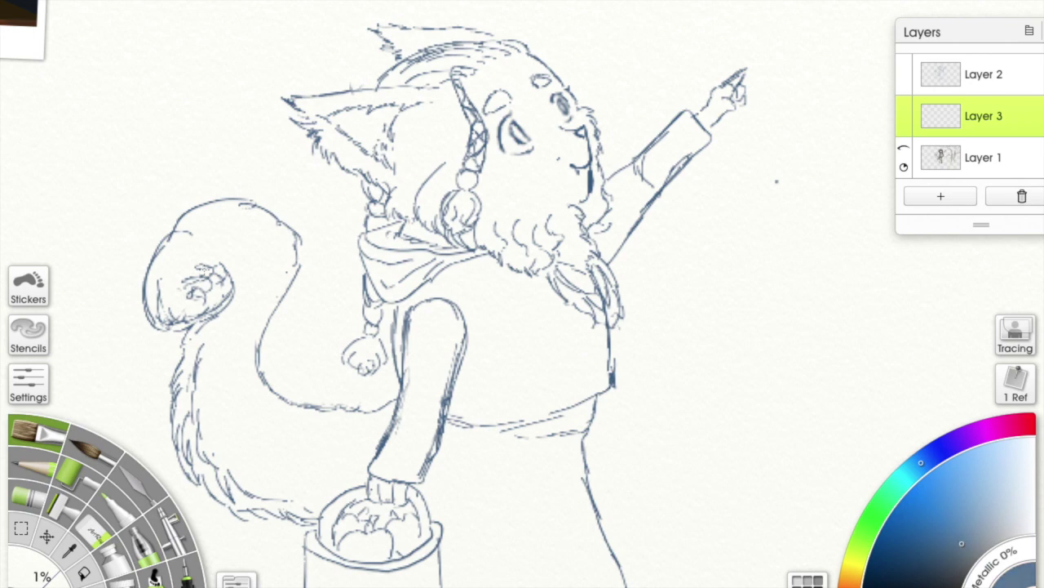
Block in the head, ears, raised hand and tail on Layer 3 with a broad flat coat of greyish blue
left_click(178, 532)
left_click(967, 548)
left_click_drag(490, 147, 506, 163)
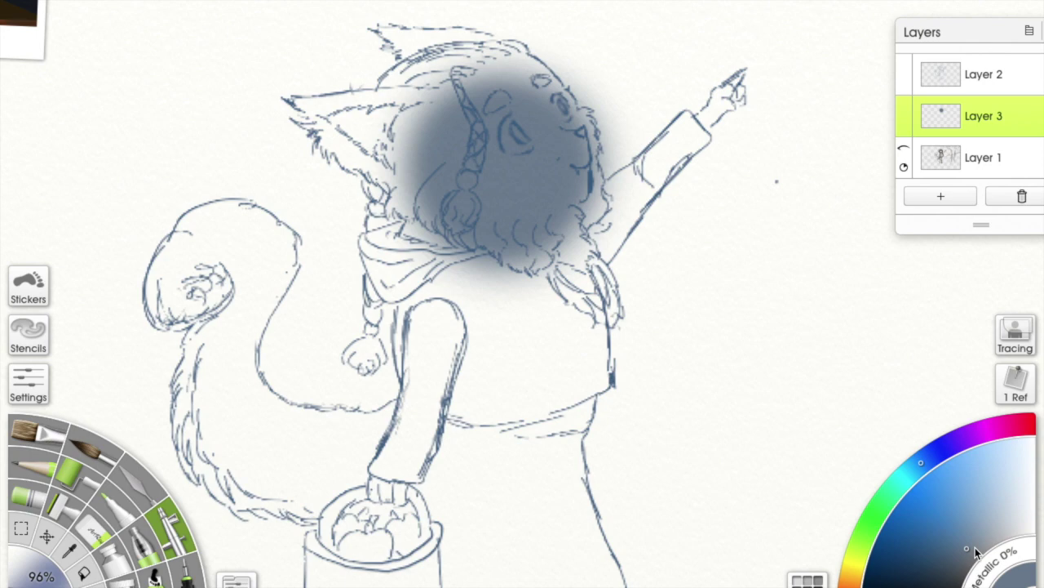
mouse_move(514, 180)
left_mouse_down()
mouse_move(419, 144)
mouse_move(345, 142)
mouse_move(404, 28)
left_mouse_up()
left_click_drag(665, 76, 714, 88)
mouse_move(195, 294)
left_mouse_down()
mouse_move(301, 426)
mouse_move(362, 60)
mouse_move(409, 17)
left_mouse_up()
scroll(394, 29, "down", 2)
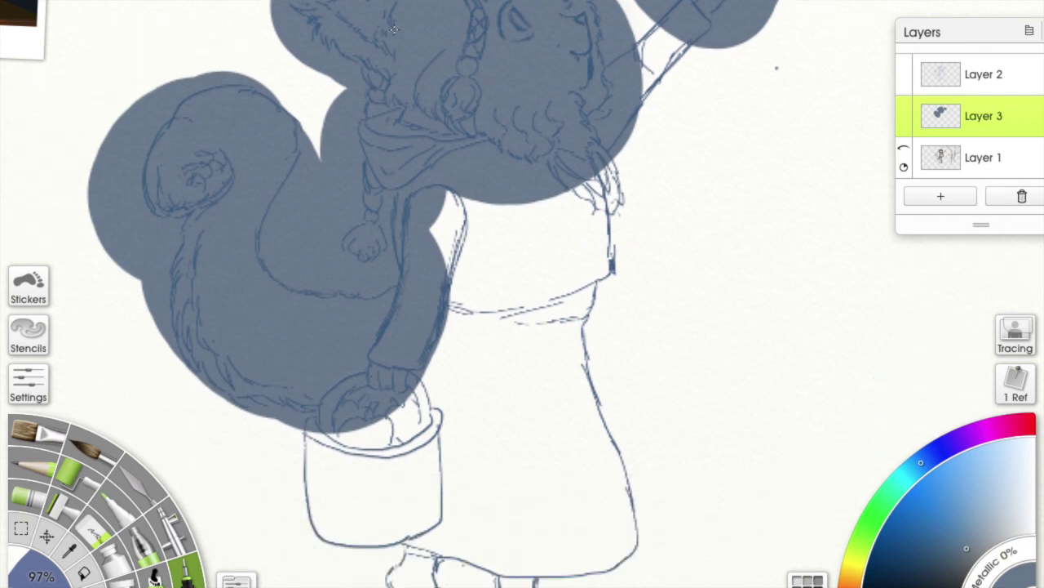
Block in both feet and the area under the robe's hem with the same greyish blue
scroll(368, 359, "down", 2)
mouse_move(438, 369)
left_mouse_down()
mouse_move(422, 413)
mouse_move(531, 457)
left_mouse_up()
scroll(392, 275, "up", 3)
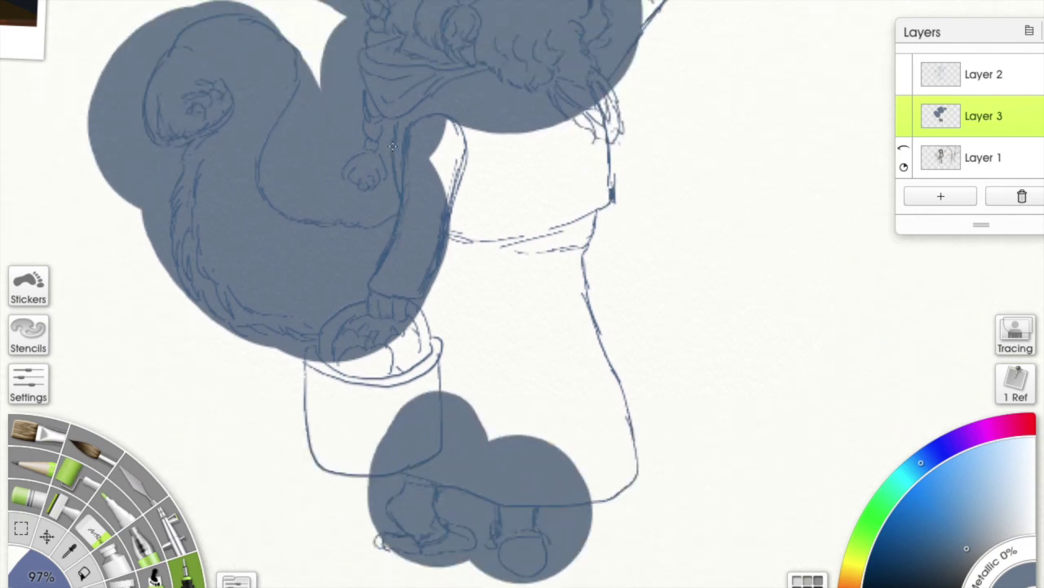
scroll(392, 276, "up", 1)
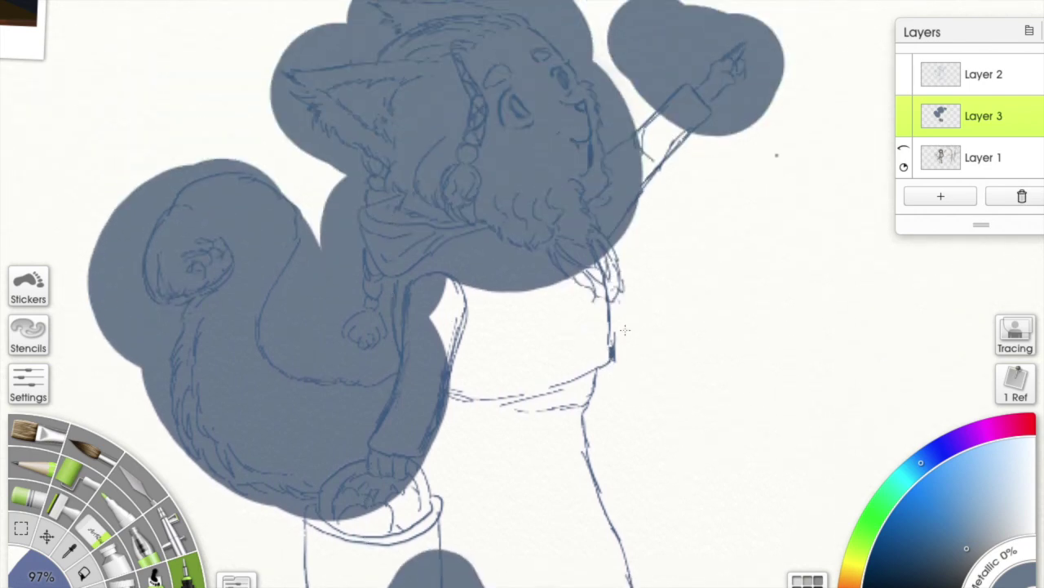
Pick a muted ochre brown and, with a smaller brush, paint the hood, the shoulder and the robe's front
scroll(625, 330, "down", 4)
left_click(857, 577)
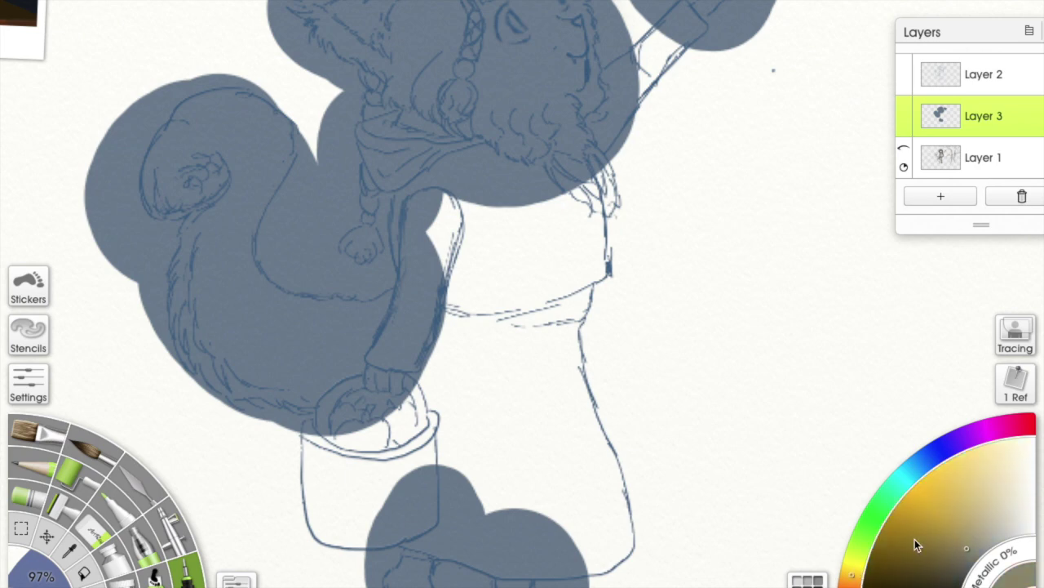
left_click_drag(257, 480, 209, 480, "shift")
mouse_move(545, 464)
left_mouse_down()
mouse_move(543, 417)
mouse_move(543, 327)
mouse_move(564, 299)
mouse_move(586, 209)
mouse_move(504, 176)
mouse_move(431, 172)
mouse_move(423, 141)
mouse_move(377, 122)
left_mouse_up()
mouse_move(441, 149)
left_mouse_down("shift")
mouse_move(375, 147)
mouse_move(417, 163)
mouse_move(400, 189)
mouse_move(461, 181)
mouse_move(461, 169)
left_mouse_up("shift")
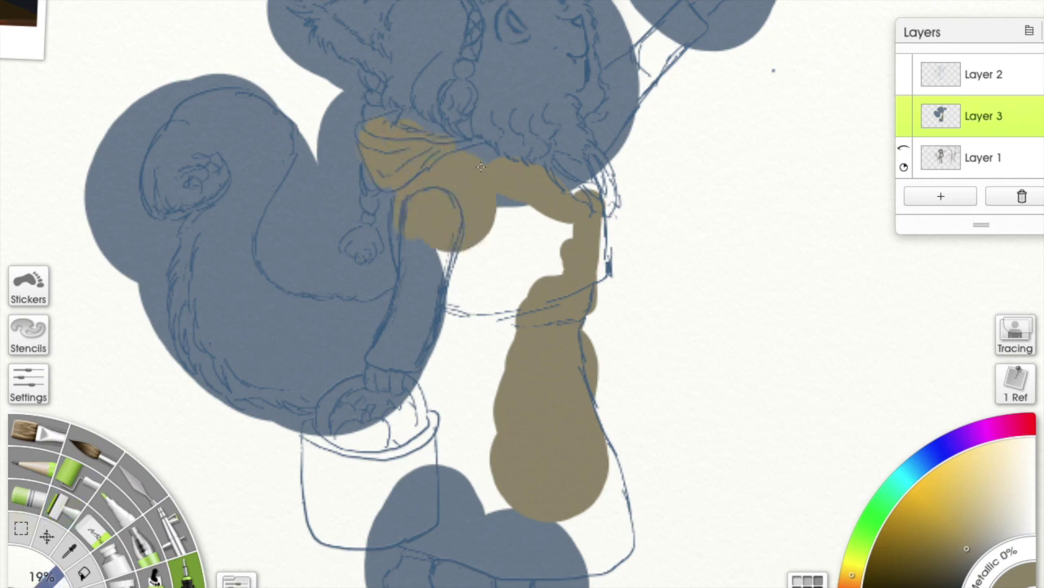
Extend the ochre brown over the rest of the robe, the lowered sleeve and the raised sleeve
mouse_move(580, 219)
left_mouse_down()
mouse_move(612, 351)
mouse_move(608, 563)
mouse_move(469, 530)
mouse_move(380, 526)
mouse_move(432, 550)
left_mouse_up()
mouse_move(444, 498)
left_mouse_down()
mouse_move(502, 445)
mouse_move(477, 327)
mouse_move(510, 318)
mouse_move(563, 212)
mouse_move(414, 258)
mouse_move(390, 343)
mouse_move(401, 363)
mouse_move(454, 269)
mouse_move(474, 269)
mouse_move(423, 416)
left_mouse_up()
left_click_drag(417, 252, 402, 319)
mouse_move(662, 95)
left_mouse_down()
mouse_move(624, 147)
mouse_move(602, 140)
mouse_move(620, 186)
mouse_move(591, 197)
left_mouse_up()
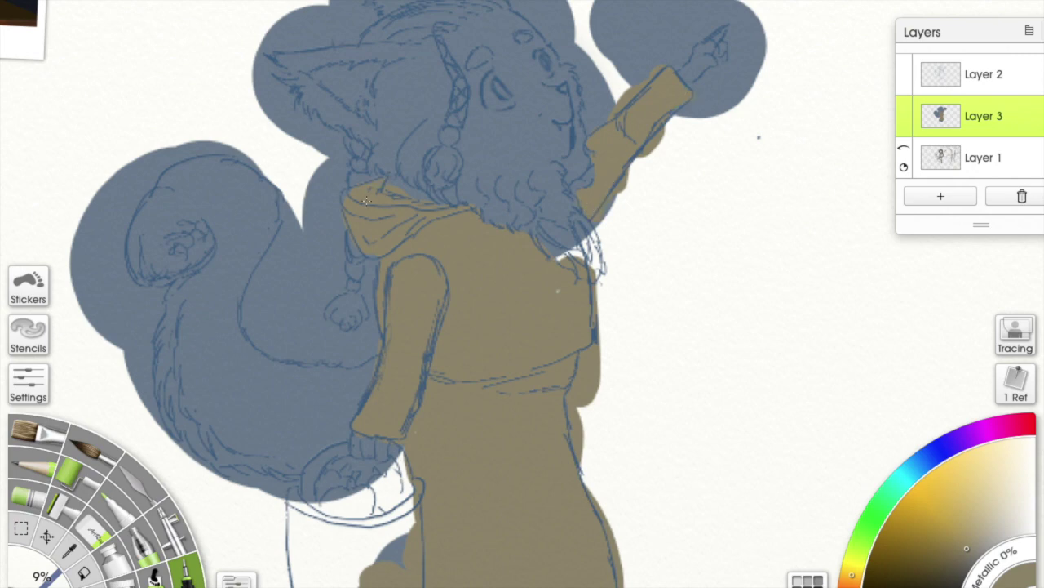
mouse_move(368, 363)
left_mouse_down()
mouse_move(369, 392)
mouse_move(393, 404)
left_mouse_up()
Pick a lighter grey-blue than the fur and paint the beard, cheek tuft and whisker lock with a 4% brush
left_click(65, 554)
left_click(295, 442)
left_click(194, 581)
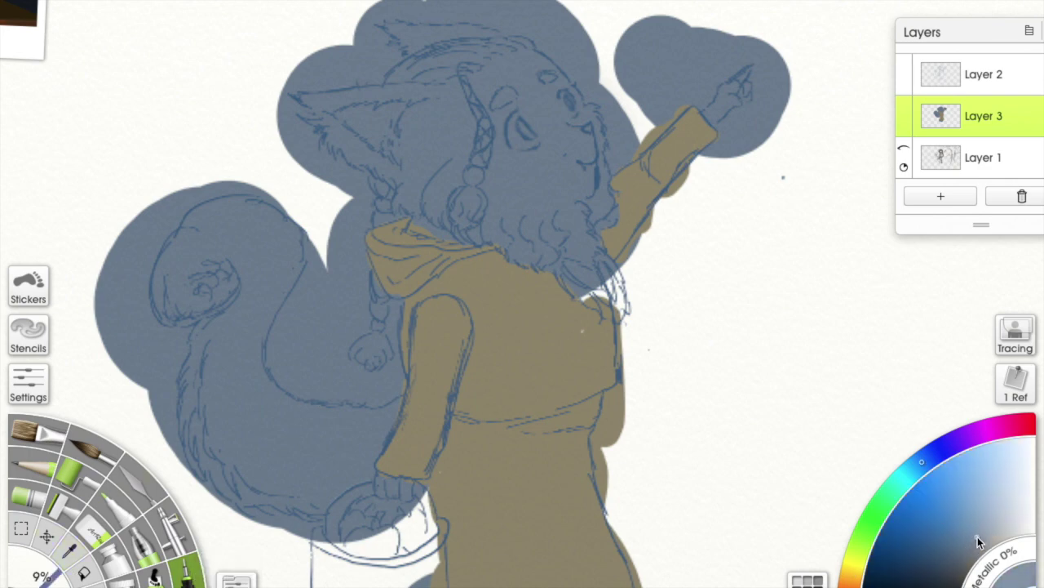
left_click(983, 530)
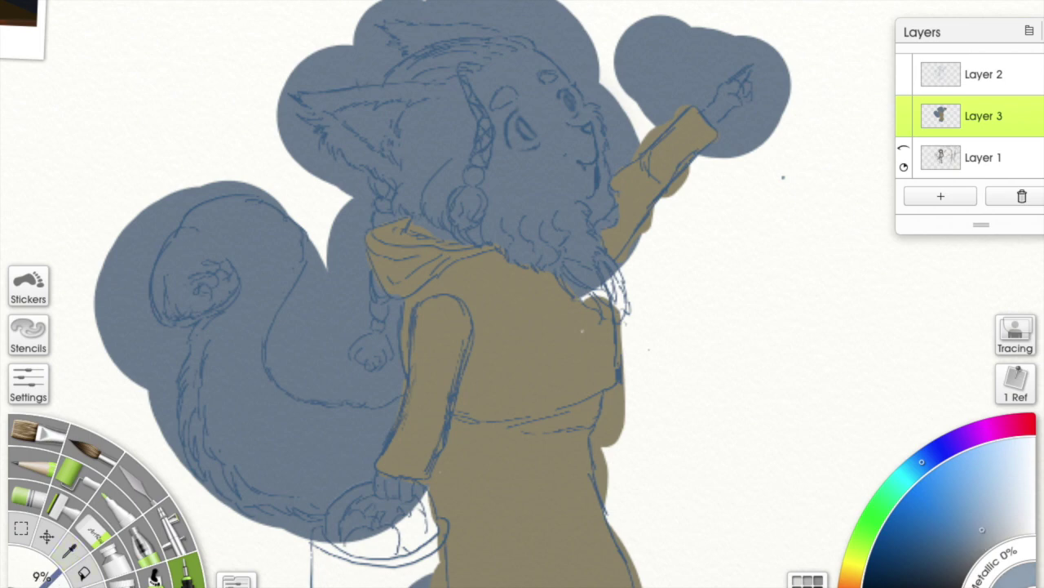
left_click_drag(40, 578, 50, 573)
mouse_move(595, 268)
left_mouse_down()
mouse_move(612, 297)
mouse_move(608, 273)
mouse_move(592, 306)
mouse_move(581, 253)
mouse_move(589, 232)
mouse_move(559, 245)
mouse_move(506, 229)
mouse_move(522, 253)
mouse_move(622, 298)
mouse_move(617, 272)
left_mouse_up()
mouse_move(22, 12)
left_mouse_down()
mouse_move(252, 220)
mouse_move(240, 198)
mouse_move(118, 113)
left_mouse_up()
left_click_drag(432, 191, 457, 164)
left_click_drag(46, 555, 39, 548)
mouse_move(431, 196)
left_mouse_down()
mouse_move(442, 186)
mouse_move(443, 219)
mouse_move(479, 197)
mouse_move(488, 237)
mouse_move(462, 242)
mouse_move(463, 233)
left_mouse_up()
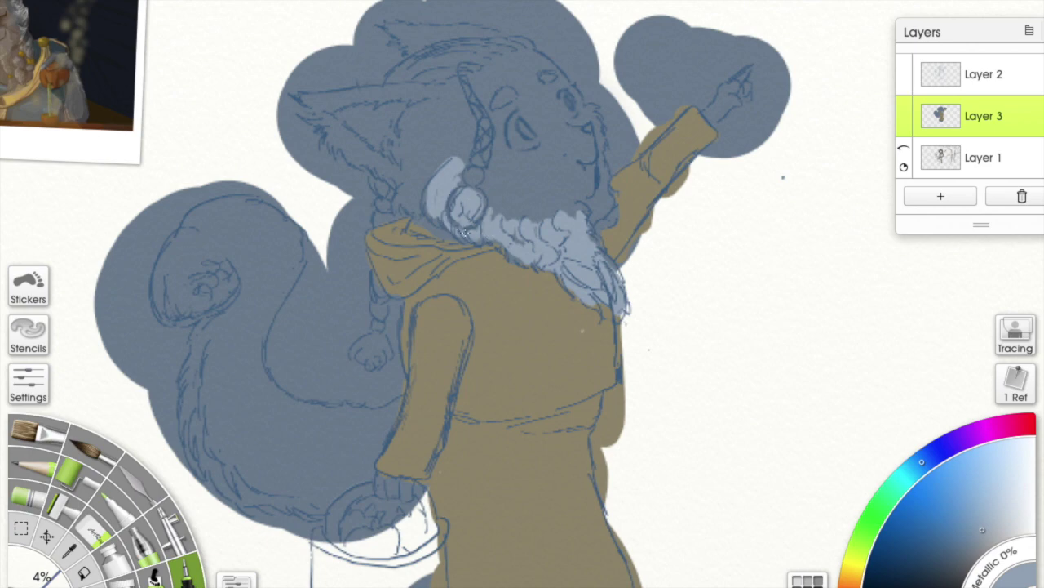
mouse_move(591, 210)
left_mouse_down()
mouse_move(569, 204)
mouse_move(600, 203)
mouse_move(602, 171)
mouse_move(607, 208)
mouse_move(595, 225)
mouse_move(610, 188)
mouse_move(591, 230)
left_mouse_up()
left_click_drag(603, 182, 609, 125)
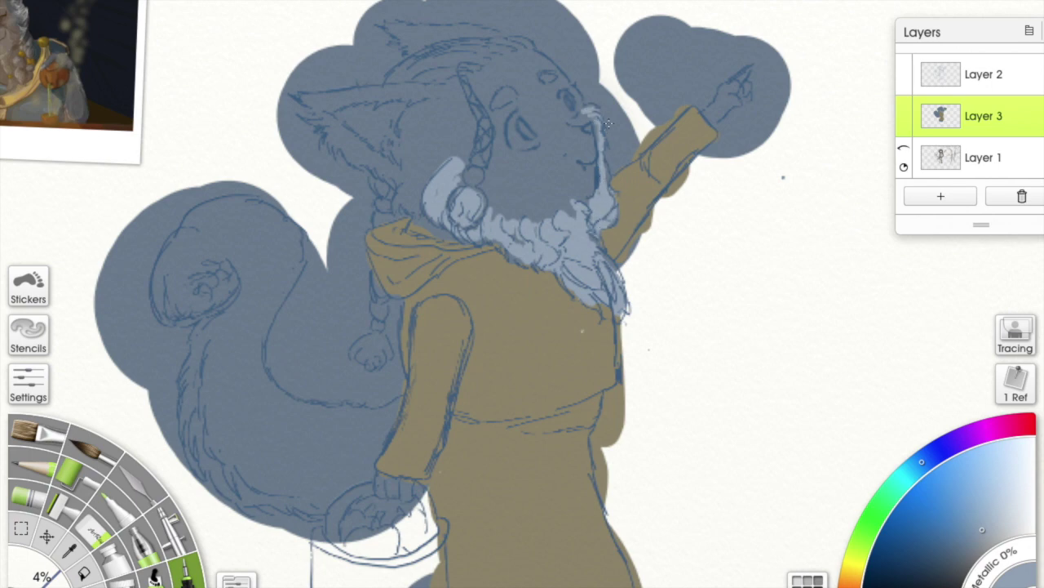
Paint the hair on the crown, both braids and the eyebrows in the same light grey-blue
mouse_move(545, 41)
left_mouse_down()
mouse_move(445, 60)
mouse_move(429, 76)
mouse_move(440, 78)
mouse_move(473, 37)
mouse_move(510, 40)
mouse_move(437, 69)
left_mouse_up()
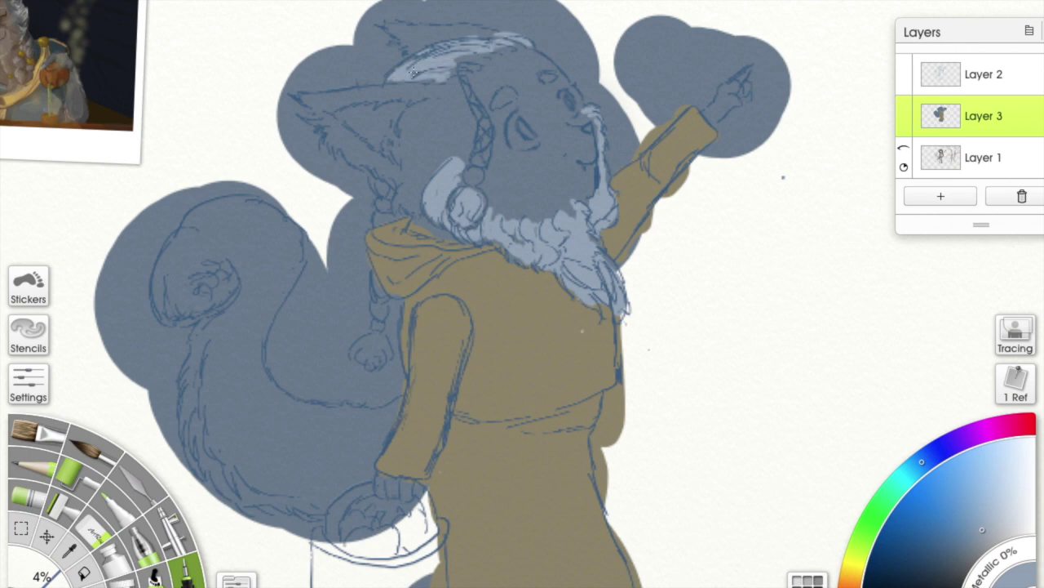
left_click_drag(511, 47, 465, 56)
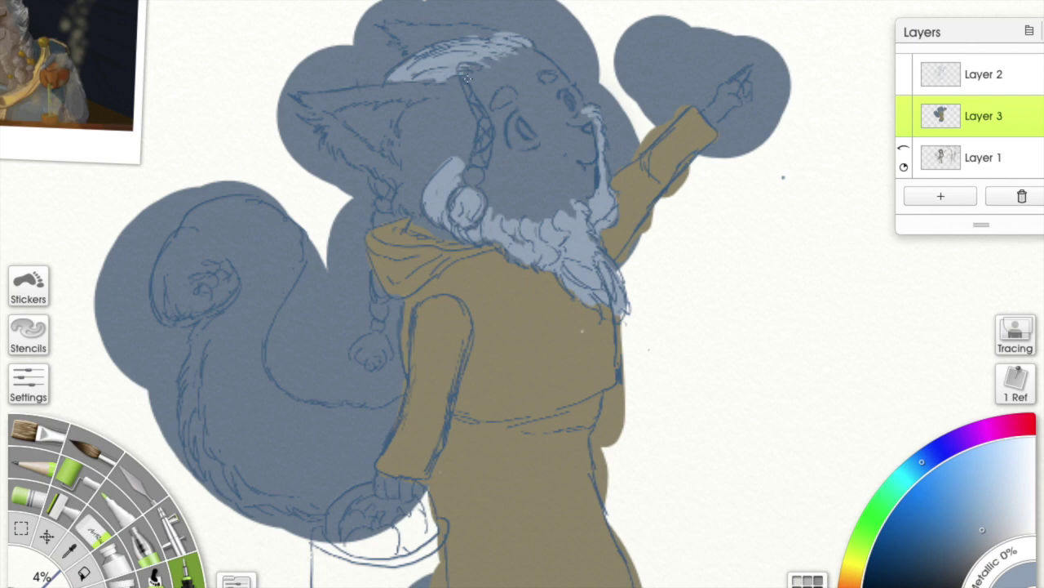
left_click_drag(383, 190, 382, 225)
mouse_move(381, 296)
left_mouse_down()
mouse_move(377, 349)
mouse_move(364, 354)
mouse_move(367, 343)
left_mouse_up()
mouse_move(487, 62)
left_mouse_down()
mouse_move(472, 69)
mouse_move(483, 163)
mouse_move(482, 136)
left_mouse_up()
mouse_move(510, 94)
left_mouse_down()
mouse_move(504, 105)
mouse_move(550, 77)
left_mouse_up()
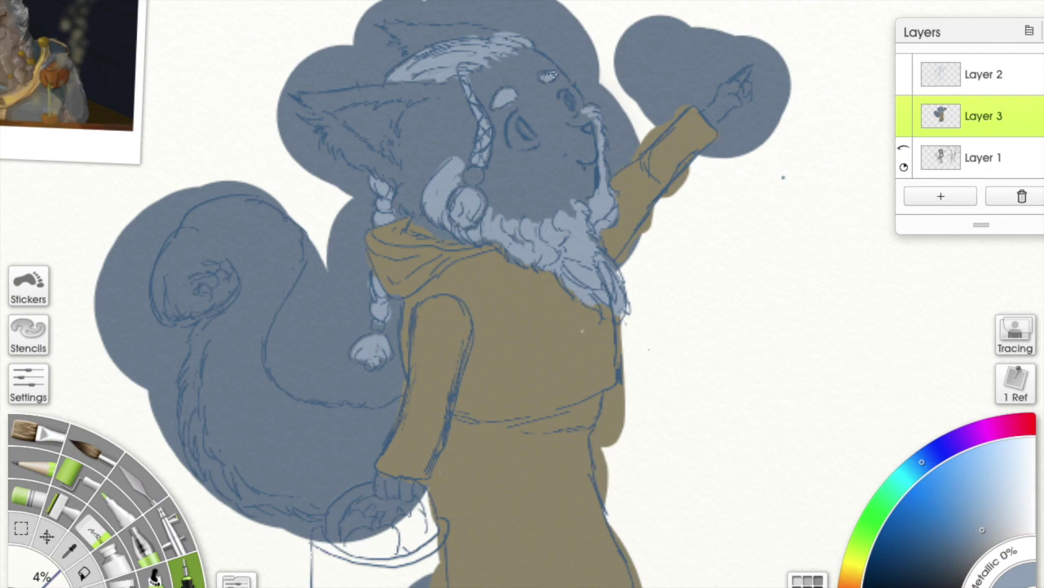
Pick a paler bluish white and fill the whites of both eyes
left_click_drag(996, 534, 1010, 524)
mouse_move(519, 123)
left_mouse_down()
mouse_move(513, 140)
mouse_move(535, 144)
mouse_move(515, 138)
left_mouse_up()
left_click_drag(563, 95, 572, 104)
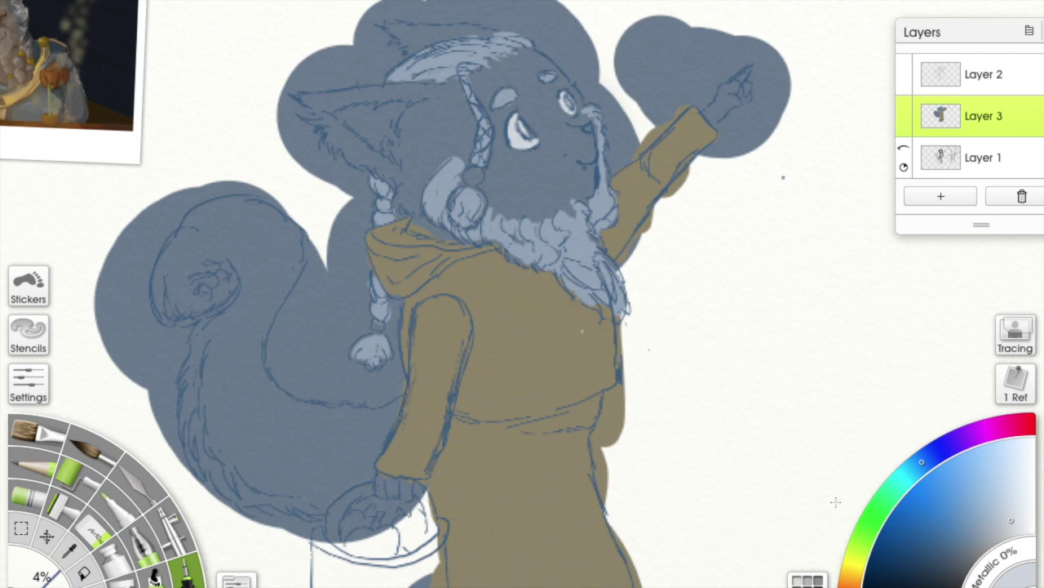
Paint the irises in a muted olive yellow and tint the nose with a dull pink
left_click(855, 567)
left_click_drag(915, 534, 941, 537)
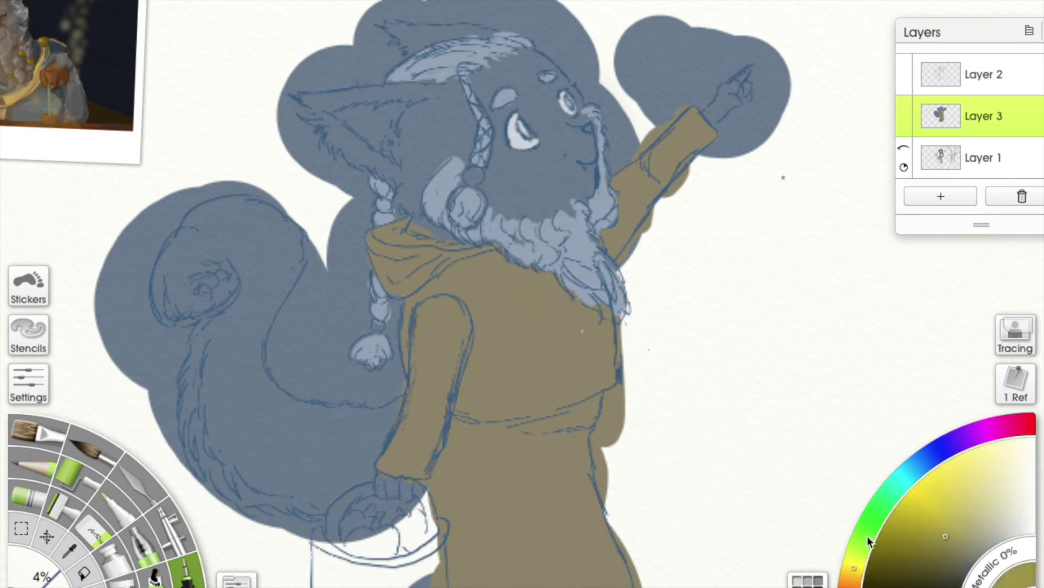
key("alt")
mouse_move(53, 122)
left_mouse_down()
mouse_move(72, 116)
mouse_move(43, 117)
left_mouse_up()
left_click_drag(1026, 430, 1008, 425)
left_click(972, 545)
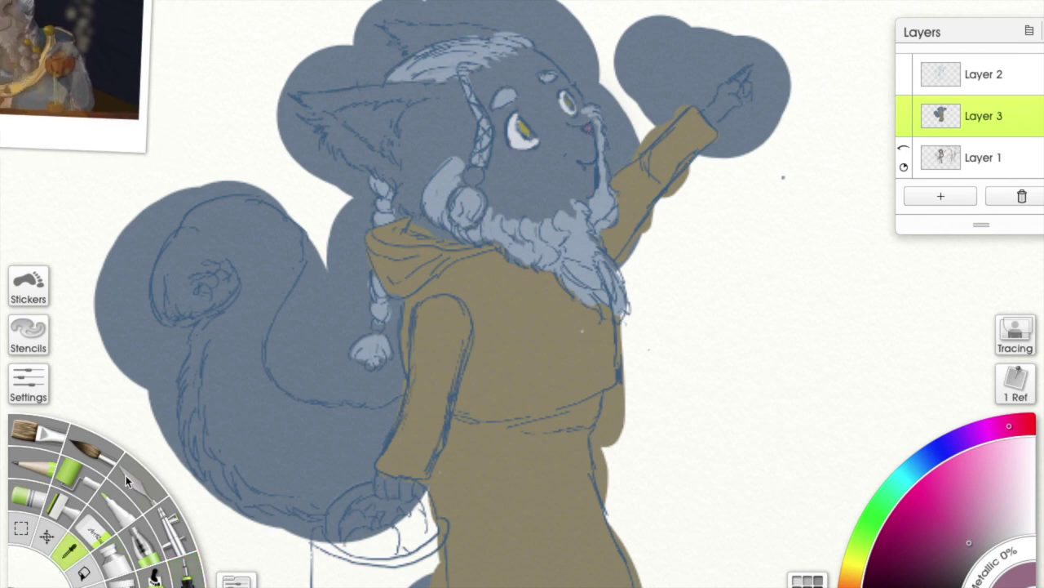
Add fine lighter grey fur strokes over the muzzle, lower cheek and upper beard with a 2% brush
left_click(922, 462)
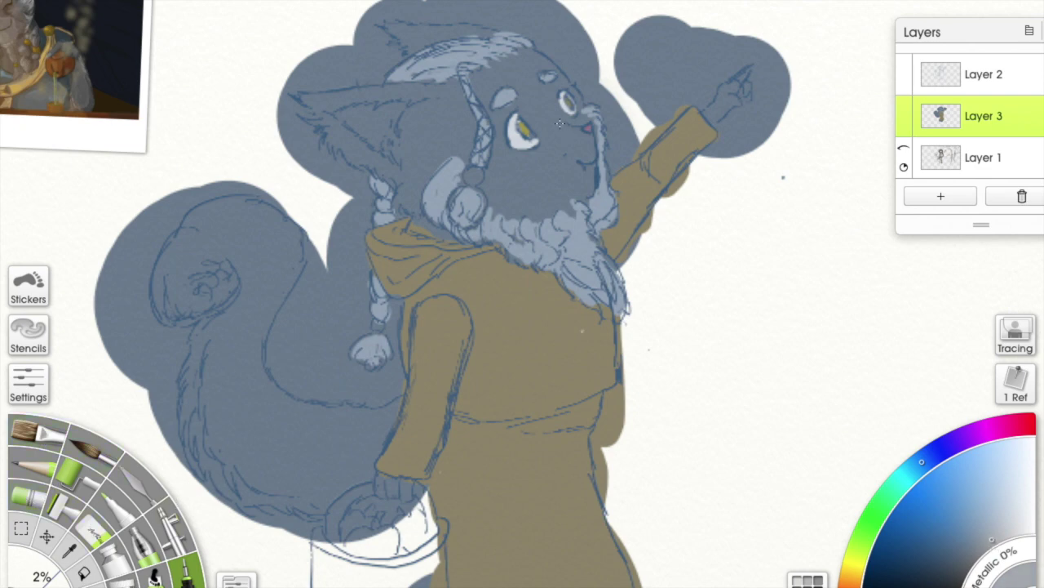
key("ctrl+z")
left_click(71, 556)
left_click(535, 185)
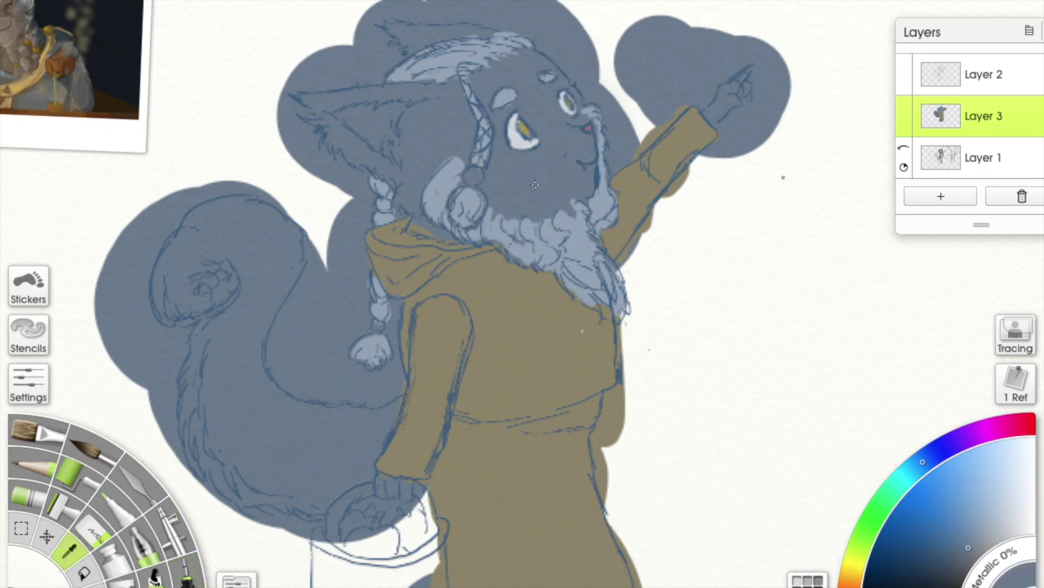
left_click(187, 577)
left_click_drag(973, 551, 977, 542)
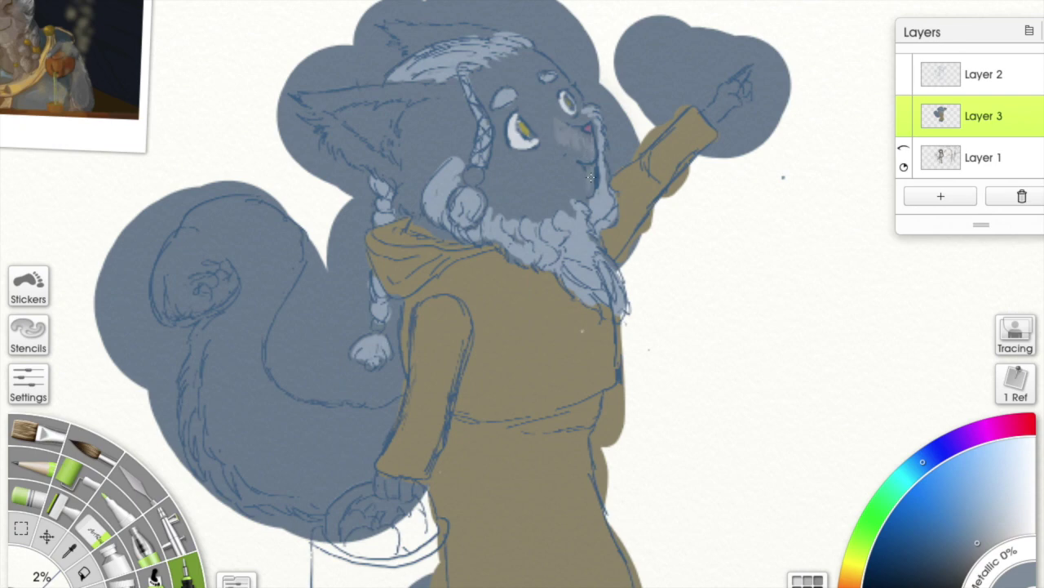
left_click_drag(68, 89, 93, 109)
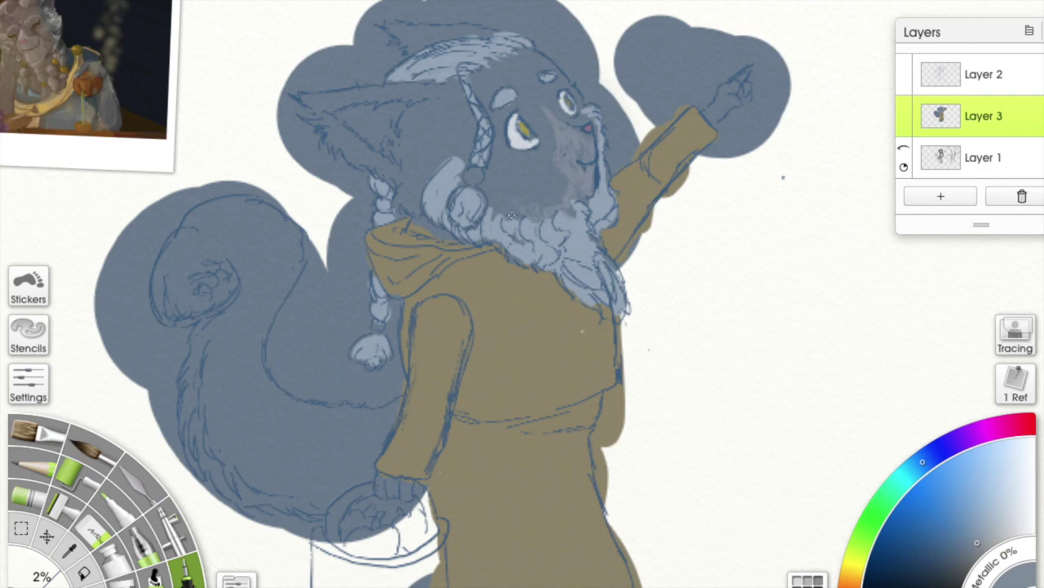
left_click_drag(440, 174, 458, 160)
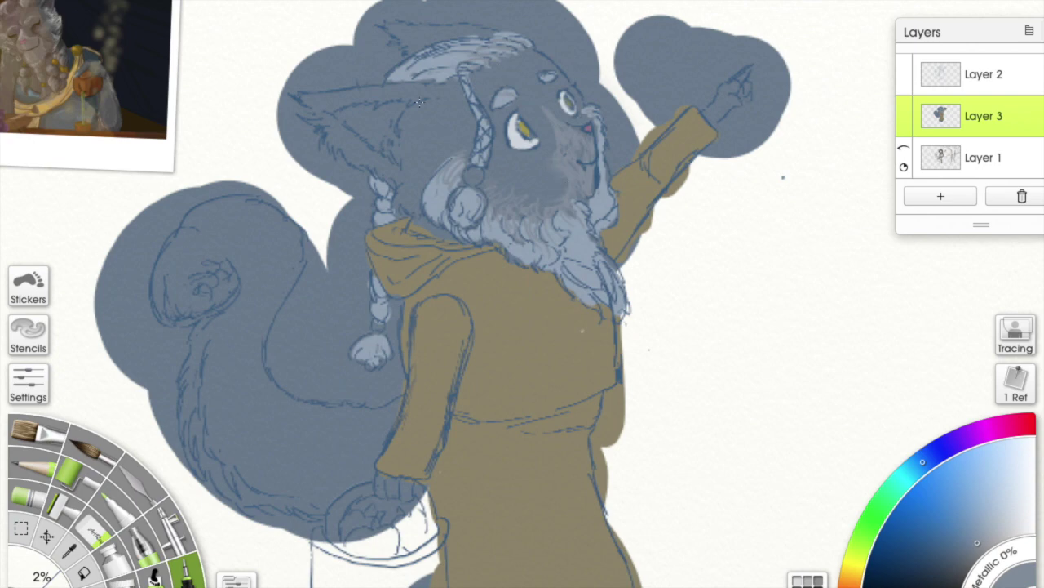
Add fine lighter fur strokes inside both ears and along the back of the cheek
left_click_drag(411, 97, 391, 100)
mouse_move(318, 140)
left_mouse_down()
mouse_move(391, 169)
mouse_move(408, 146)
mouse_move(399, 199)
mouse_move(421, 179)
left_mouse_up()
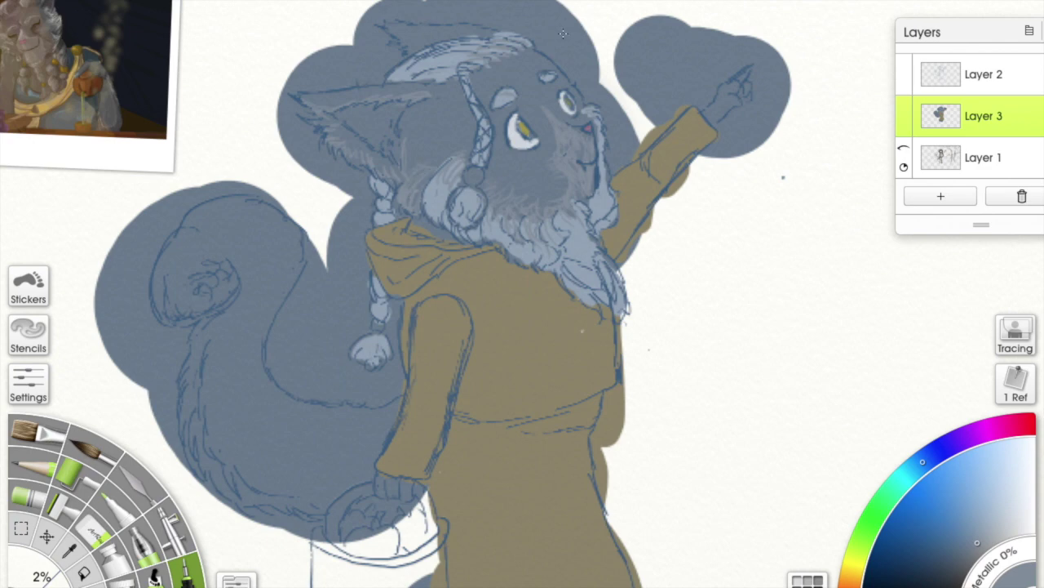
left_click_drag(390, 30, 435, 31)
Erase the blue and brown overspill around the head, ears, face and raised arm with a 12% eraser
left_click(107, 528)
mouse_move(681, 20)
left_mouse_down()
mouse_move(618, 51)
mouse_move(677, 37)
mouse_move(622, 155)
mouse_move(685, 91)
mouse_move(706, 85)
mouse_move(710, 41)
mouse_move(717, 88)
mouse_move(743, 44)
mouse_move(730, 77)
mouse_move(759, 49)
mouse_move(779, 122)
mouse_move(715, 158)
mouse_move(758, 96)
mouse_move(754, 70)
mouse_move(759, 94)
mouse_move(762, 83)
mouse_move(624, 259)
left_mouse_up()
mouse_move(631, 101)
left_mouse_down()
mouse_move(621, 159)
mouse_move(610, 98)
mouse_move(567, 21)
mouse_move(546, 9)
left_mouse_up()
left_click_drag(514, 177, 554, 239)
mouse_move(482, 44)
left_mouse_down()
mouse_move(561, 80)
mouse_move(561, 68)
mouse_move(600, 85)
mouse_move(636, 153)
mouse_move(610, 123)
mouse_move(402, 72)
mouse_move(496, 54)
mouse_move(526, 80)
mouse_move(581, 87)
mouse_move(401, 86)
mouse_move(420, 121)
mouse_move(385, 136)
mouse_move(336, 108)
mouse_move(403, 120)
mouse_move(399, 76)
mouse_move(421, 119)
mouse_move(313, 161)
mouse_move(346, 242)
mouse_move(395, 236)
mouse_move(385, 266)
left_mouse_up()
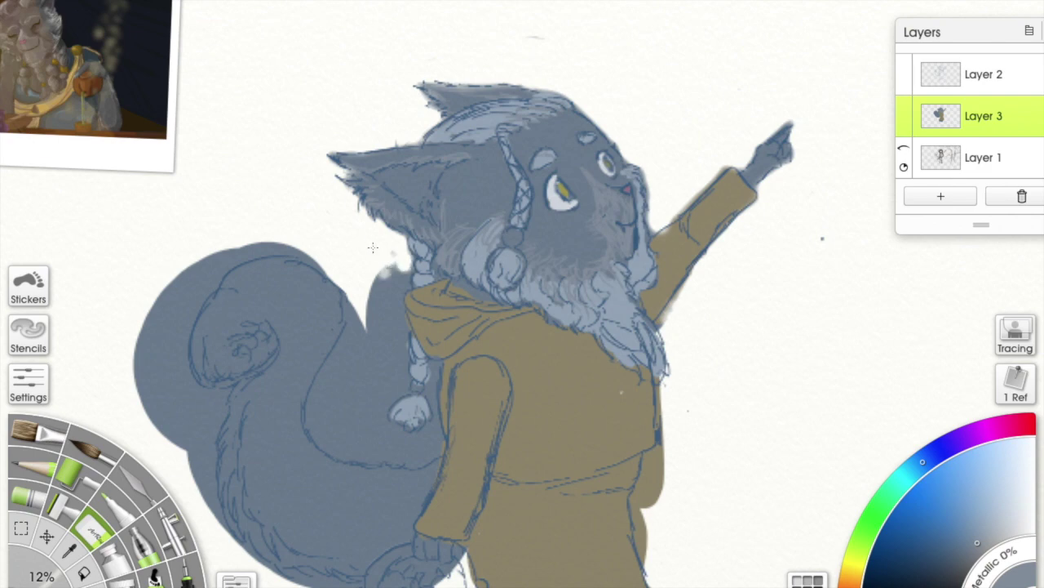
left_click_drag(656, 173, 673, 121)
mouse_move(696, 186)
left_mouse_down()
mouse_move(672, 179)
mouse_move(658, 122)
mouse_move(637, 98)
left_mouse_up()
mouse_move(707, 158)
left_mouse_down()
mouse_move(734, 122)
mouse_move(807, 70)
left_mouse_up()
left_click_drag(692, 185, 812, 127)
Erase the blue overspill between the hanging braid, the robe's back and the tail, undoing stray erasures
mouse_move(504, 178)
left_mouse_down()
mouse_move(497, 236)
mouse_move(449, 322)
mouse_move(491, 344)
mouse_move(572, 347)
mouse_move(559, 285)
mouse_move(573, 289)
mouse_move(575, 328)
left_mouse_up()
left_click_drag(539, 158, 539, 222)
key("ctrl+z")
key("ctrl+z")
mouse_move(523, 167)
left_mouse_down()
mouse_move(535, 214)
mouse_move(508, 171)
mouse_move(543, 276)
mouse_move(522, 285)
mouse_move(515, 302)
mouse_move(535, 281)
mouse_move(512, 306)
mouse_move(536, 280)
mouse_move(510, 311)
mouse_move(562, 327)
mouse_move(534, 333)
mouse_move(520, 310)
left_mouse_up()
mouse_move(569, 283)
left_mouse_down()
mouse_move(490, 232)
mouse_move(523, 249)
mouse_move(480, 316)
mouse_move(463, 294)
left_mouse_up()
mouse_move(318, 173)
left_mouse_down()
mouse_move(392, 134)
mouse_move(457, 150)
mouse_move(418, 137)
mouse_move(347, 149)
mouse_move(457, 151)
mouse_move(318, 210)
mouse_move(347, 171)
mouse_move(326, 186)
mouse_move(314, 278)
mouse_move(364, 285)
mouse_move(371, 170)
mouse_move(391, 145)
mouse_move(371, 151)
mouse_move(363, 208)
mouse_move(403, 288)
mouse_move(521, 326)
mouse_move(595, 300)
mouse_move(540, 303)
left_mouse_up()
key("ctrl+z")
Erase the remaining blue overspill around the tail's curl and its outer and inner contours
left_click_drag(236, 277, 247, 339)
mouse_move(355, 60)
left_mouse_down()
mouse_move(326, 126)
mouse_move(301, 82)
mouse_move(343, 243)
mouse_move(359, 232)
mouse_move(363, 253)
mouse_move(371, 212)
mouse_move(344, 227)
left_mouse_up()
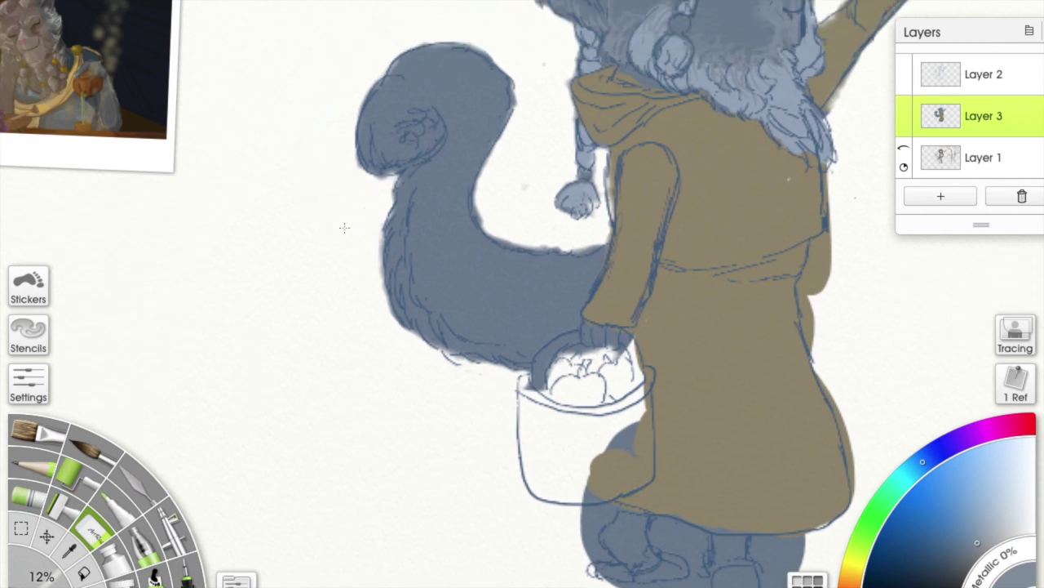
left_click_drag(524, 123, 512, 120)
left_click_drag(478, 222, 581, 236)
mouse_move(445, 53)
left_mouse_down()
mouse_move(492, 61)
mouse_move(469, 42)
mouse_move(494, 57)
left_mouse_up()
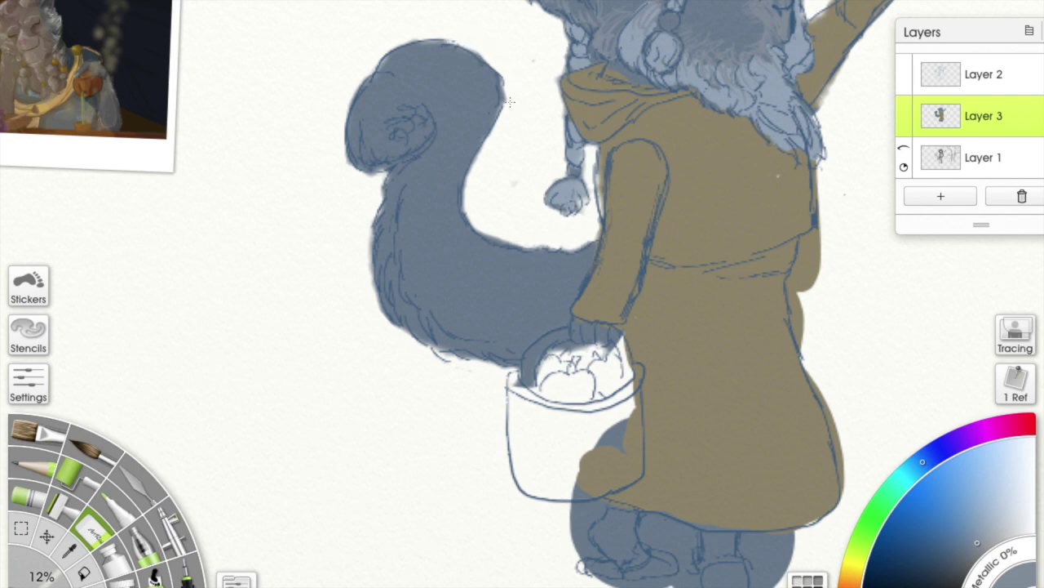
Erase the overspill beneath the raised sleeve and down the front edge of the robe
mouse_move(467, 380)
left_mouse_down()
mouse_move(301, 421)
mouse_move(302, 462)
left_mouse_up()
mouse_move(658, 327)
left_mouse_down()
mouse_move(638, 360)
mouse_move(649, 367)
mouse_move(634, 358)
mouse_move(641, 384)
mouse_move(629, 374)
mouse_move(633, 426)
left_mouse_up()
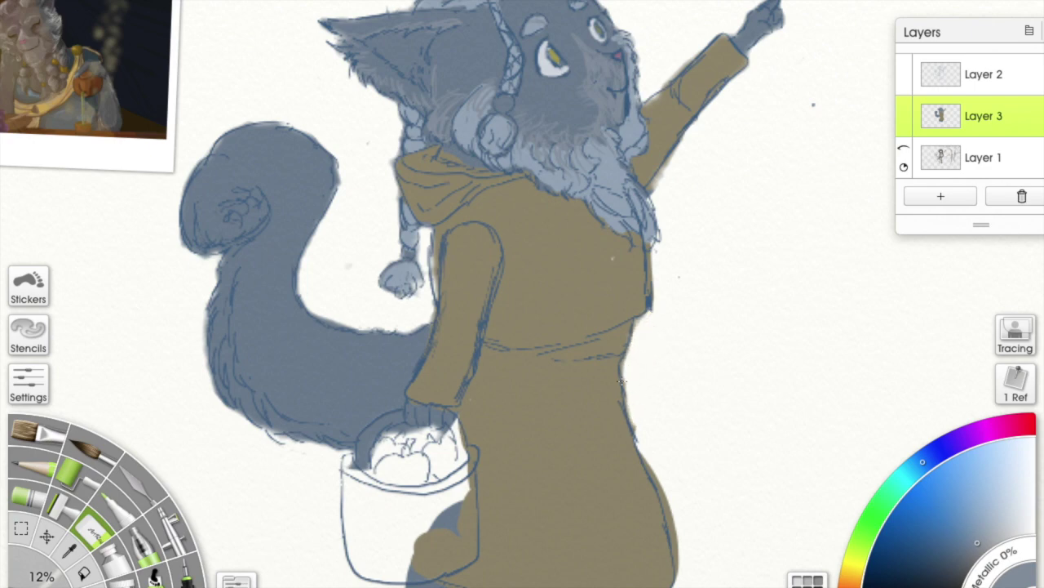
left_click_drag(680, 159, 653, 190)
scroll(632, 268, "down", 5)
mouse_move(655, 318)
left_mouse_down()
mouse_move(686, 381)
mouse_move(674, 421)
left_mouse_up()
mouse_move(435, 471)
left_mouse_down()
mouse_move(432, 331)
mouse_move(416, 294)
mouse_move(425, 312)
mouse_move(408, 302)
mouse_move(412, 346)
mouse_move(404, 310)
mouse_move(418, 368)
mouse_move(489, 382)
mouse_move(514, 372)
mouse_move(470, 383)
mouse_move(487, 346)
mouse_move(477, 322)
mouse_move(505, 318)
mouse_move(528, 335)
mouse_move(507, 375)
mouse_move(530, 401)
mouse_move(589, 382)
mouse_move(563, 377)
mouse_move(605, 369)
mouse_move(616, 331)
mouse_move(573, 349)
mouse_move(608, 328)
mouse_move(585, 337)
mouse_move(590, 363)
mouse_move(613, 367)
mouse_move(582, 408)
left_mouse_up()
left_click_drag(279, 210, 274, 499)
Paint lighter blue fur streaks on Layer 3 along the tail's curl, outer side and underside with the oil brush
left_click_drag(540, 89, 498, 181)
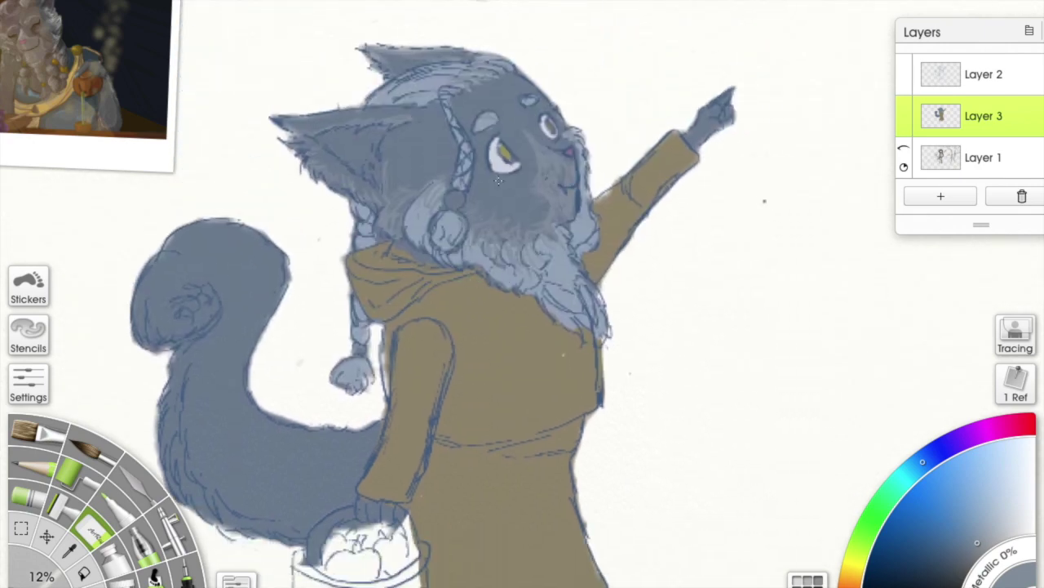
left_click(928, 72)
left_click(939, 116)
left_click(64, 549)
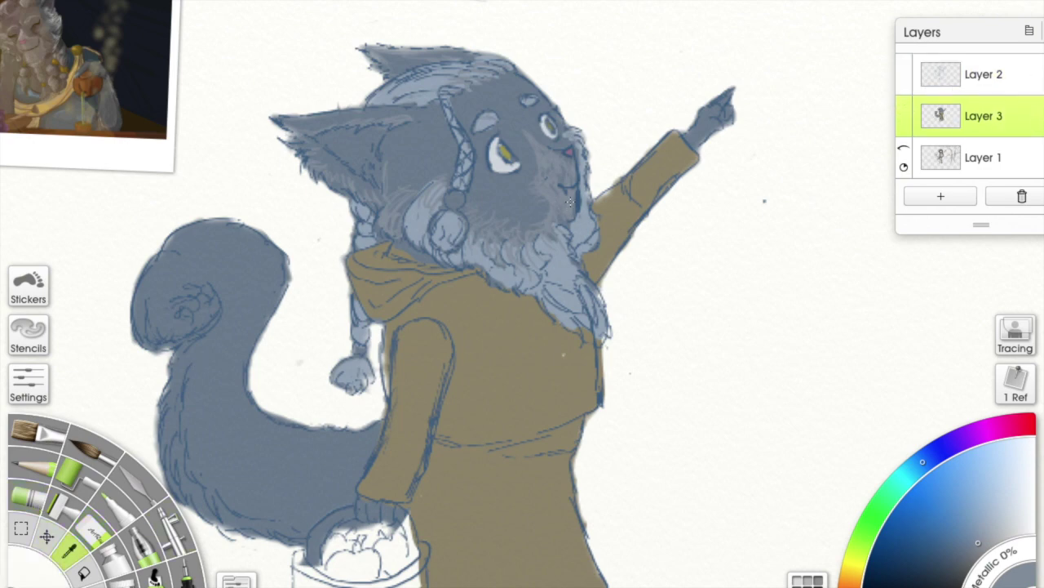
left_click(35, 435)
mouse_move(274, 440)
left_mouse_down()
mouse_move(274, 384)
mouse_move(368, 384)
left_mouse_up()
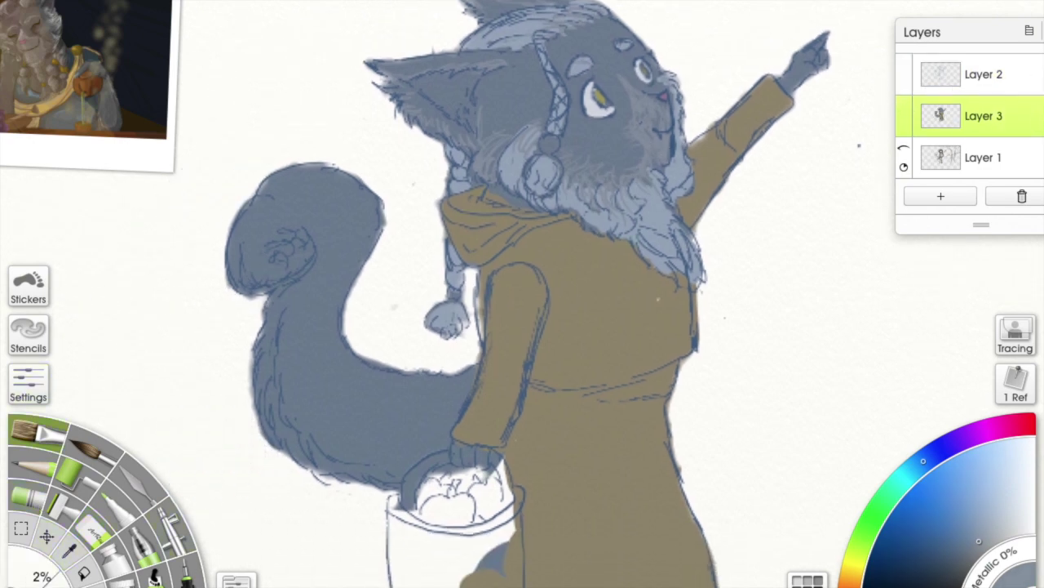
mouse_move(285, 302)
left_mouse_down()
mouse_move(269, 377)
mouse_move(282, 445)
mouse_move(366, 478)
left_mouse_up()
mouse_move(313, 296)
left_mouse_down()
mouse_move(278, 331)
mouse_move(306, 441)
mouse_move(399, 459)
left_mouse_up()
left_click_drag(258, 233, 243, 282)
left_click_drag(266, 196, 237, 271)
mouse_move(278, 228)
left_mouse_down()
mouse_move(255, 266)
mouse_move(295, 257)
mouse_move(236, 261)
mouse_move(260, 219)
mouse_move(289, 371)
mouse_move(400, 454)
mouse_move(451, 460)
left_mouse_up()
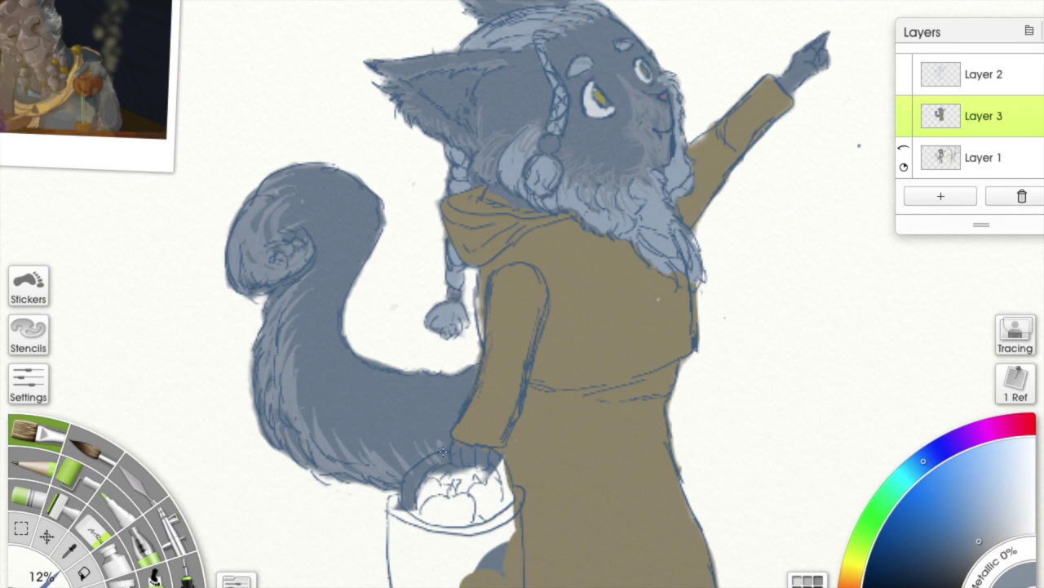
Sample the beard's light blue and add fine fur strokes to the tail with the 2% ink pen
left_click(70, 550)
left_click(685, 253)
left_click(193, 560)
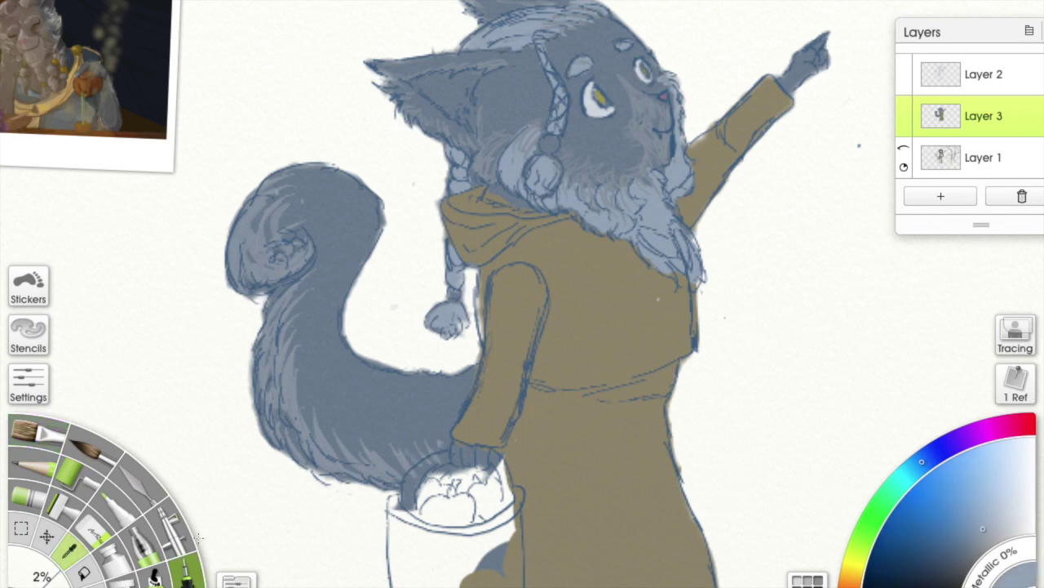
mouse_move(305, 242)
left_mouse_down()
mouse_move(264, 273)
mouse_move(235, 256)
left_mouse_up()
mouse_move(270, 331)
left_mouse_down()
mouse_move(276, 403)
mouse_move(302, 452)
mouse_move(330, 448)
mouse_move(425, 472)
left_mouse_up()
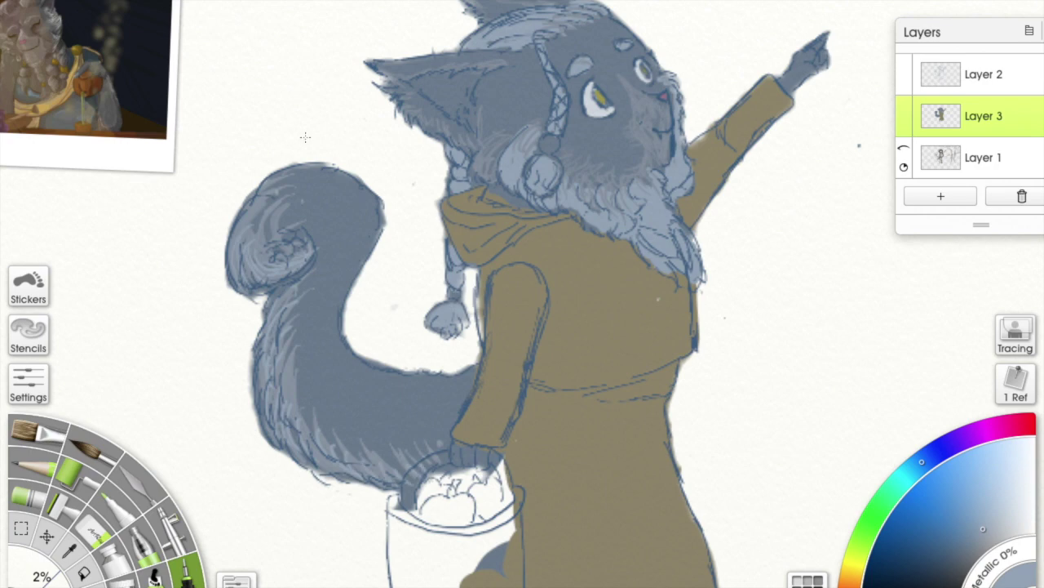
Add fine light-blue fur strokes behind the cheek and at the base of the near ear
left_click_drag(504, 148, 463, 177)
mouse_move(442, 109)
left_mouse_down()
mouse_move(449, 171)
mouse_move(467, 130)
mouse_move(438, 152)
mouse_move(458, 140)
mouse_move(435, 208)
left_mouse_up()
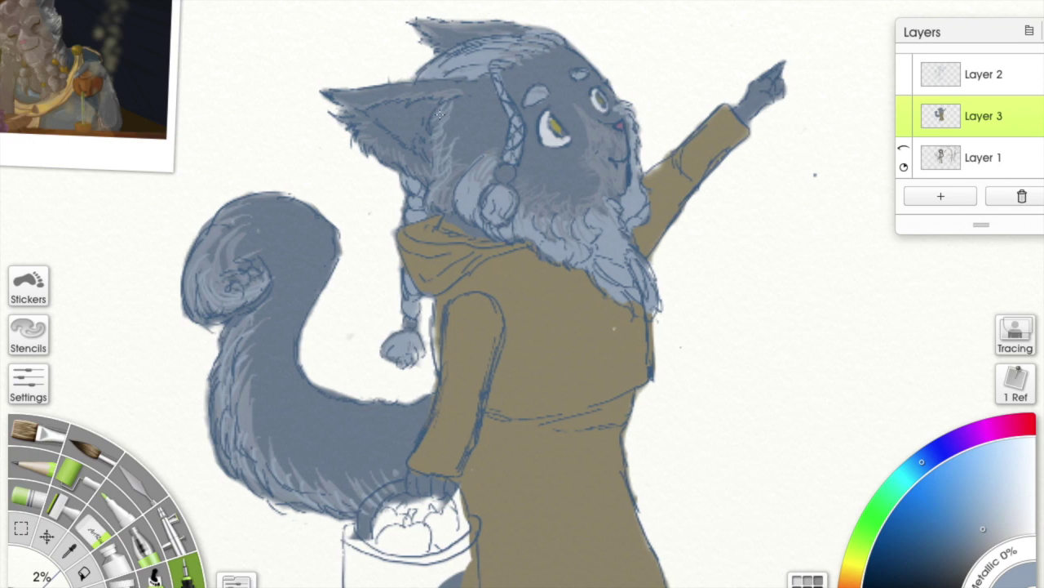
scroll(487, 12, "right", 3)
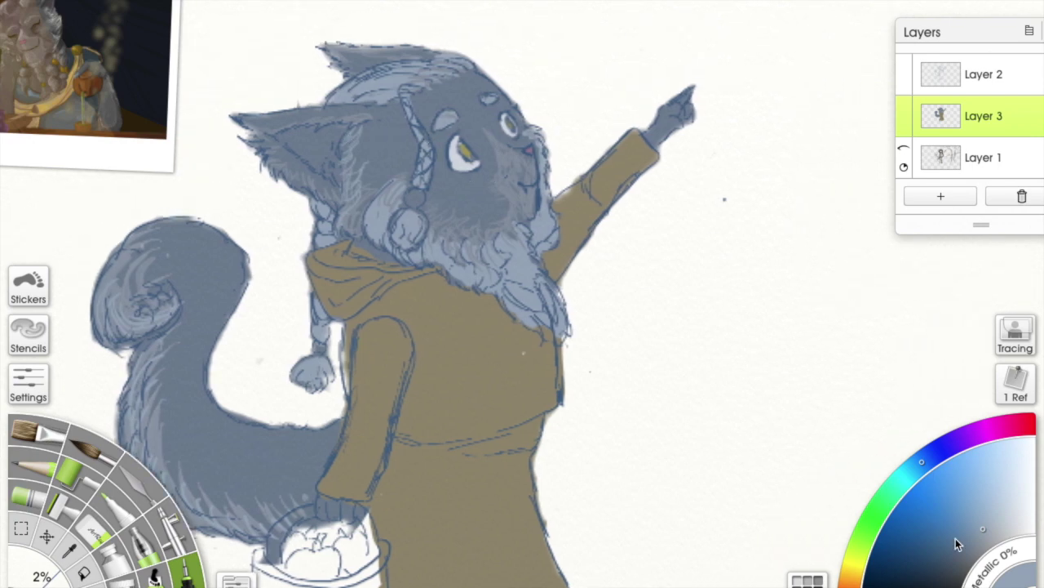
Paint the inside of the near ear in a darker grey-blue on Layer 3 with the 12% oil brush
left_click(66, 559)
left_click(188, 424)
left_click(45, 431)
left_click(966, 554)
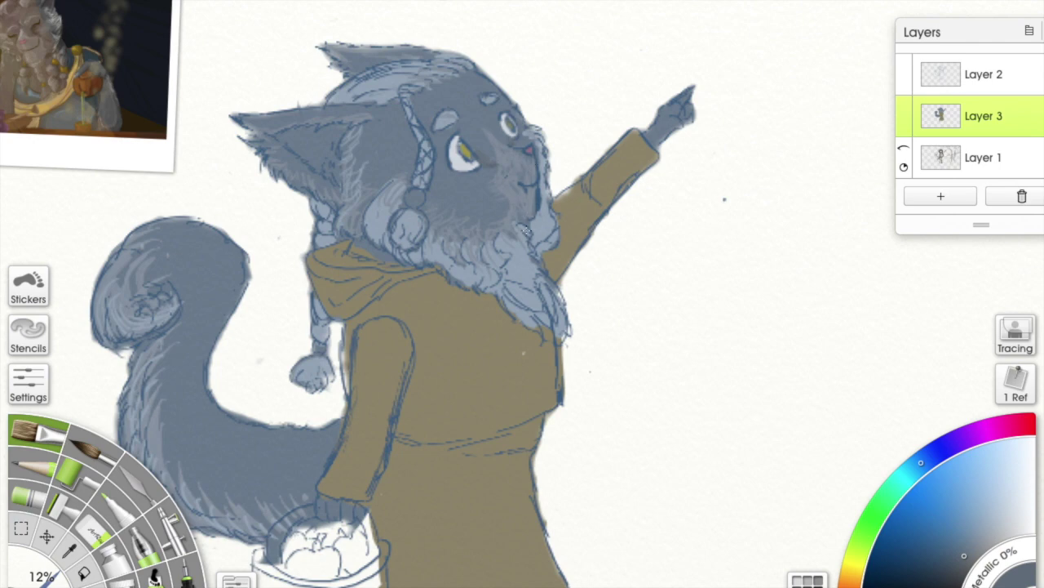
mouse_move(287, 133)
left_mouse_down()
mouse_move(338, 135)
mouse_move(325, 129)
mouse_move(308, 154)
left_mouse_up()
left_click_drag(964, 554, 963, 563)
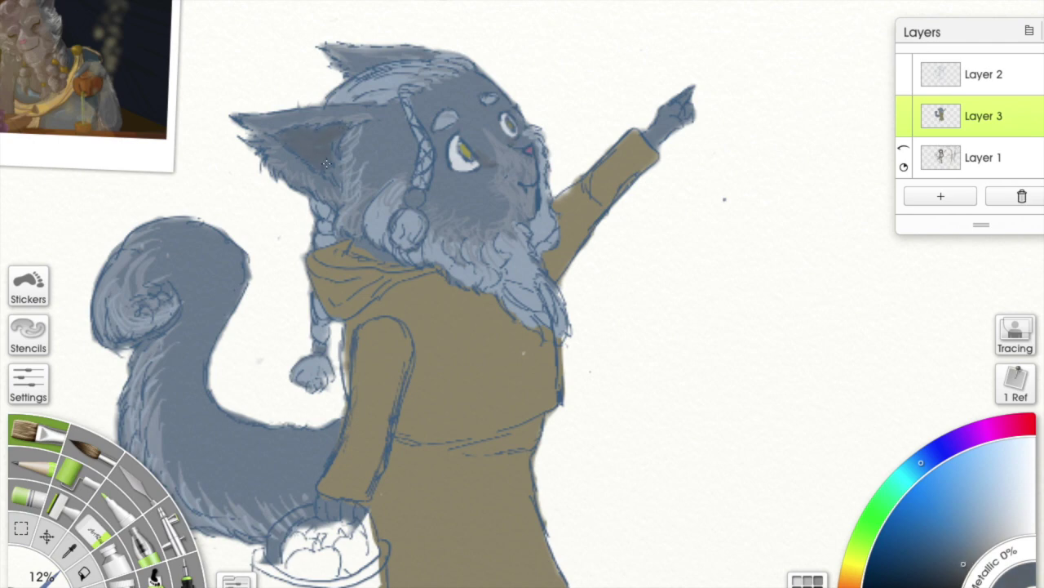
Paint the belt below the torso in a darkened robe brown with the 8% ink pen and erase its overspill
left_click_drag(373, 318, 412, 244)
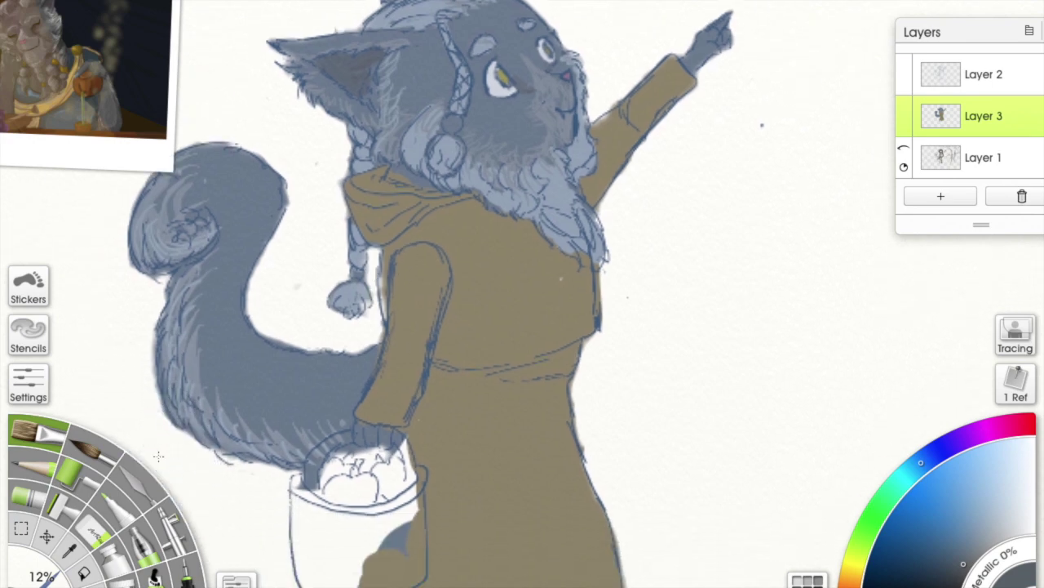
left_click(76, 544)
left_click(527, 304)
left_click(184, 573)
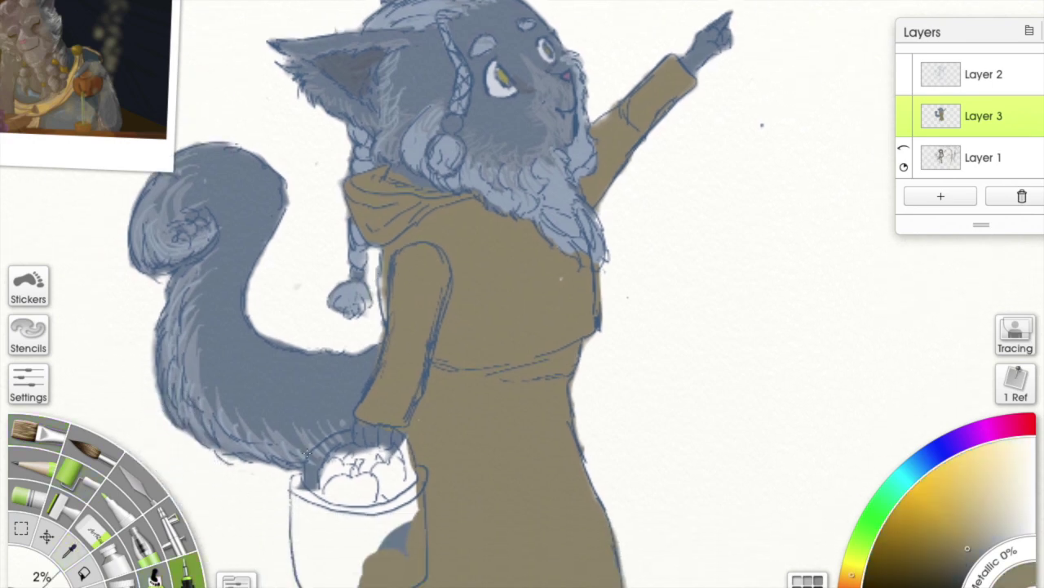
left_click_drag(969, 550, 960, 566)
left_click_drag(571, 373, 575, 353)
left_click_drag(509, 413, 530, 414, "shift")
mouse_move(582, 364)
left_mouse_down()
mouse_move(583, 344)
mouse_move(519, 374)
mouse_move(434, 367)
mouse_move(545, 367)
left_mouse_up()
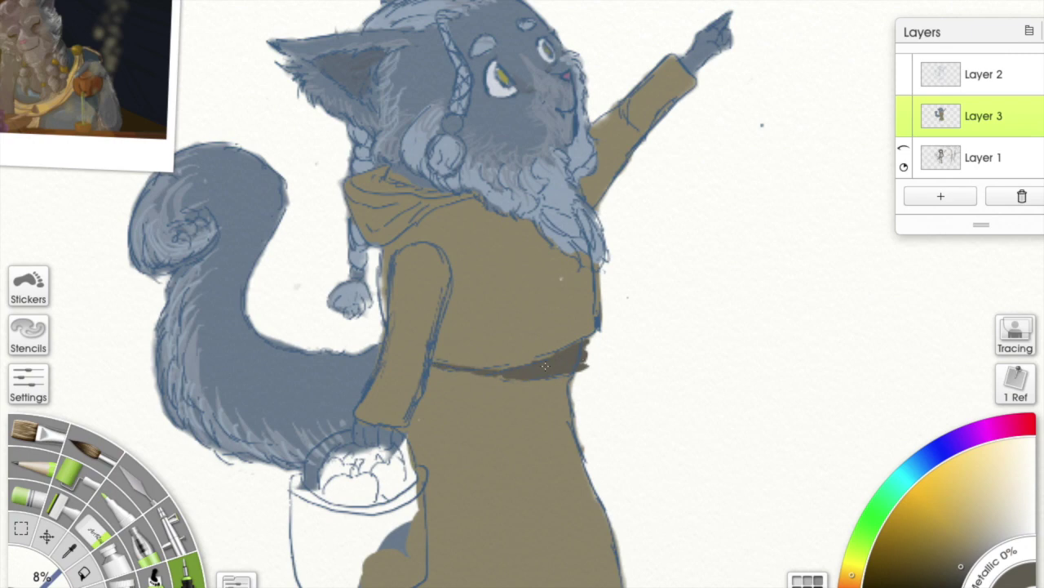
left_click(92, 542)
scroll(480, 350, "up", 3)
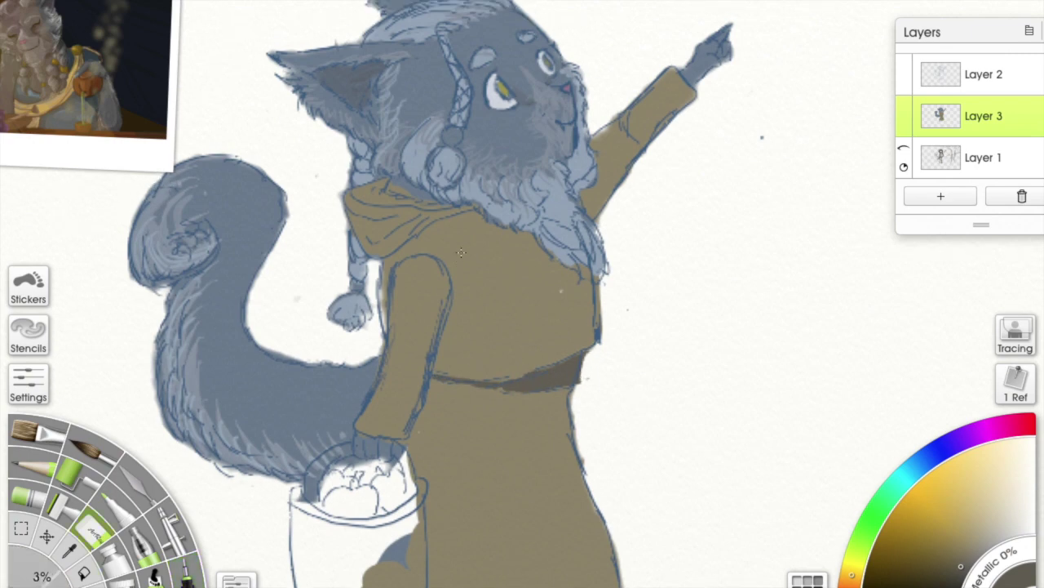
Fill the round fruits in the bucket with a muted dark red using the 8% ink pen
left_click_drag(440, 283, 469, 204)
left_click(357, 373, "alt")
left_click(181, 530)
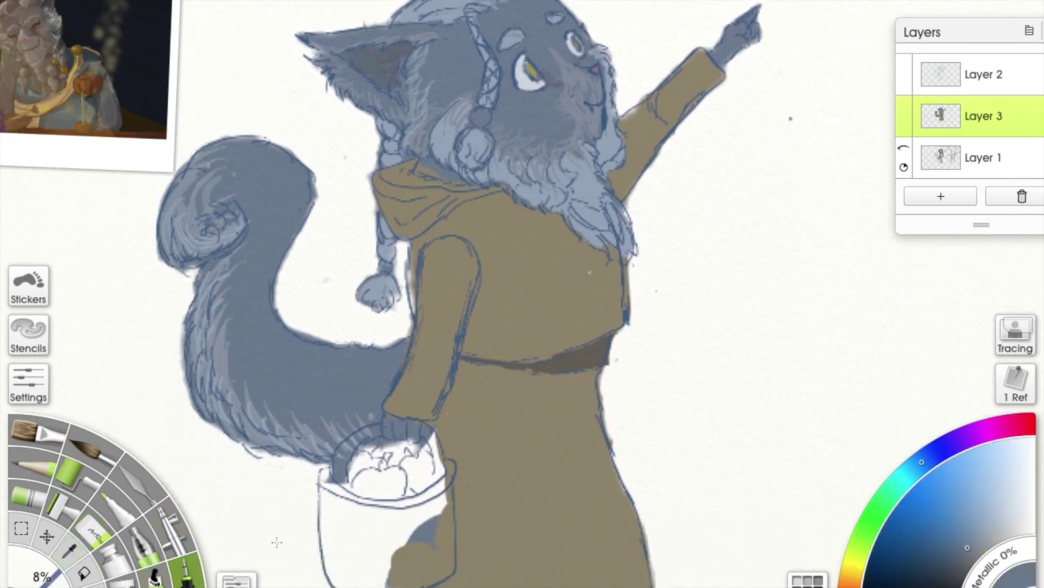
left_click_drag(943, 458, 1034, 424)
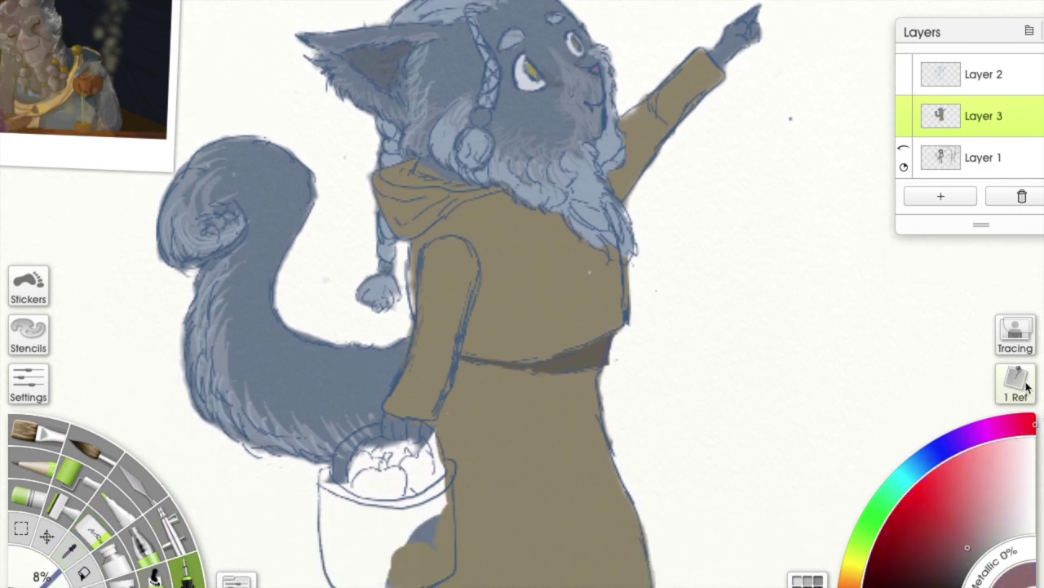
mouse_move(381, 482)
left_mouse_down()
mouse_move(397, 481)
mouse_move(353, 483)
mouse_move(403, 491)
mouse_move(400, 471)
mouse_move(396, 496)
mouse_move(412, 469)
mouse_move(424, 470)
mouse_move(420, 481)
mouse_move(431, 469)
left_mouse_up()
mouse_move(375, 462)
left_mouse_down()
mouse_move(353, 465)
mouse_move(373, 465)
mouse_move(364, 480)
left_mouse_up()
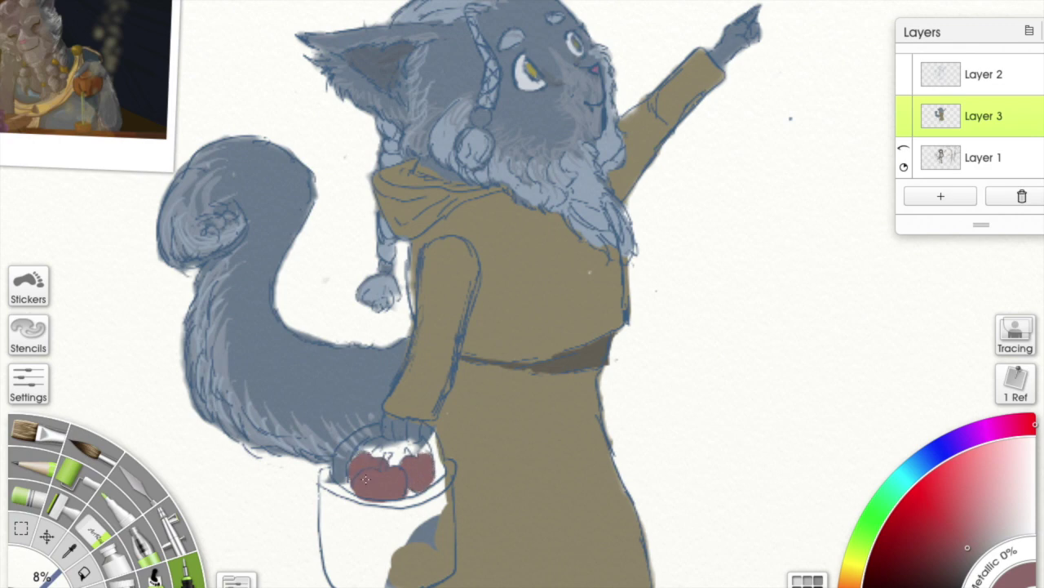
Paint the stems of the fruits in muted green with the 3% ink pen
left_click(861, 528)
left_click_drag(59, 575, 49, 581)
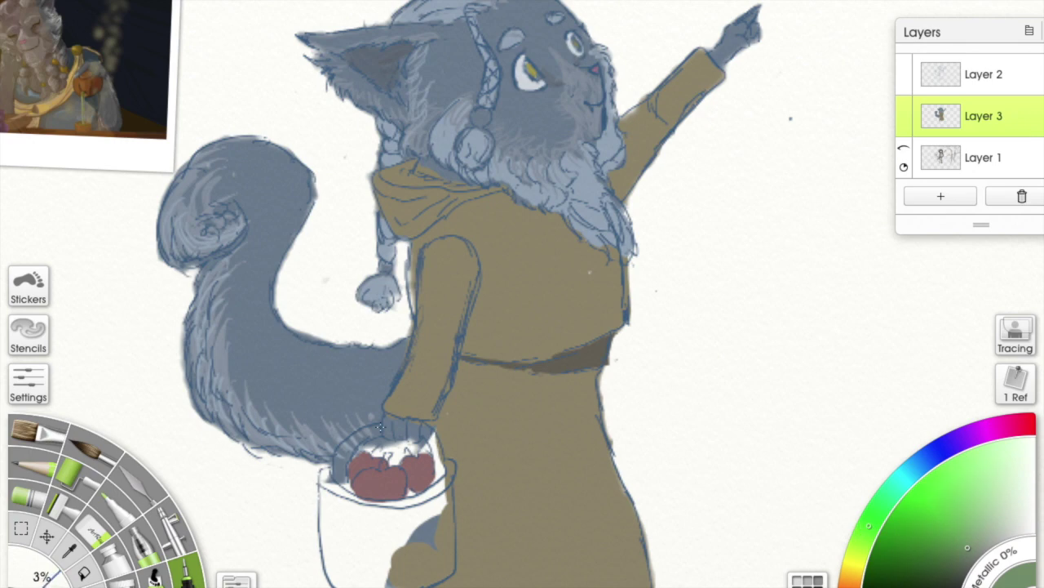
left_click_drag(387, 462, 372, 451)
Fill the bucket and its handle with yellow sampled from the eye at 9%, and erase the overspill along the base
left_click(72, 555)
left_click(529, 71)
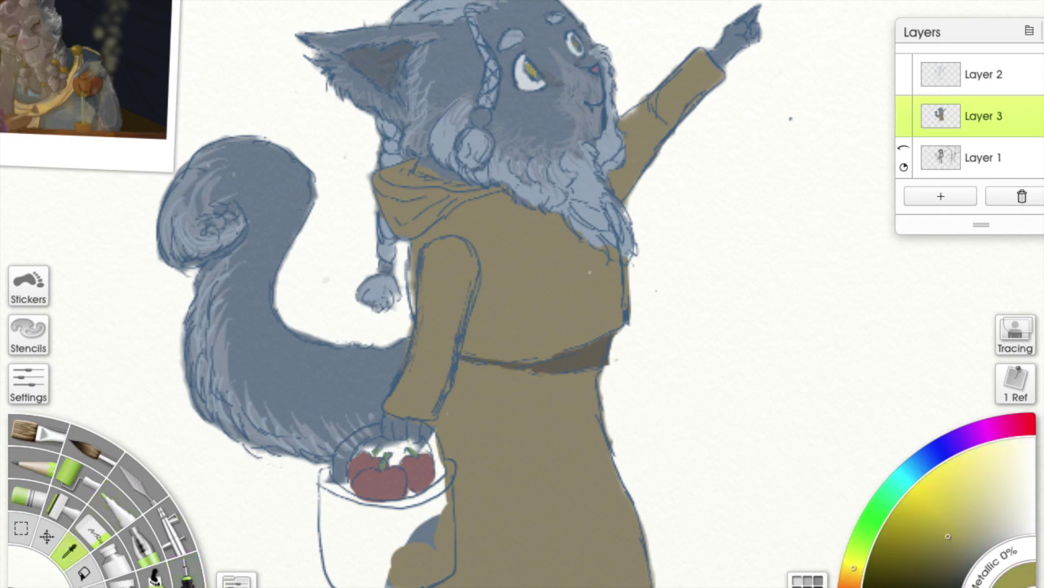
left_click_drag(340, 308, 344, 214)
mouse_move(377, 450)
left_mouse_down()
mouse_move(408, 440)
mouse_move(445, 404)
mouse_move(447, 382)
mouse_move(449, 457)
mouse_move(418, 473)
mouse_move(376, 469)
mouse_move(424, 480)
mouse_move(346, 472)
mouse_move(327, 374)
mouse_move(379, 403)
mouse_move(421, 404)
mouse_move(444, 384)
mouse_move(441, 356)
mouse_move(430, 333)
mouse_move(364, 334)
mouse_move(341, 351)
mouse_move(328, 493)
mouse_move(393, 496)
mouse_move(360, 410)
mouse_move(419, 412)
left_mouse_up()
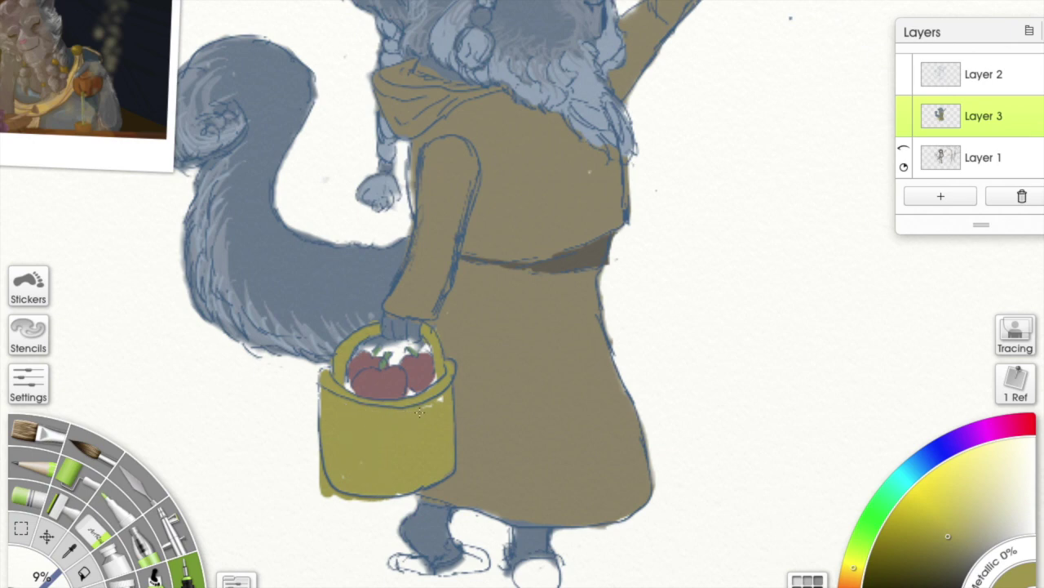
left_click(98, 534)
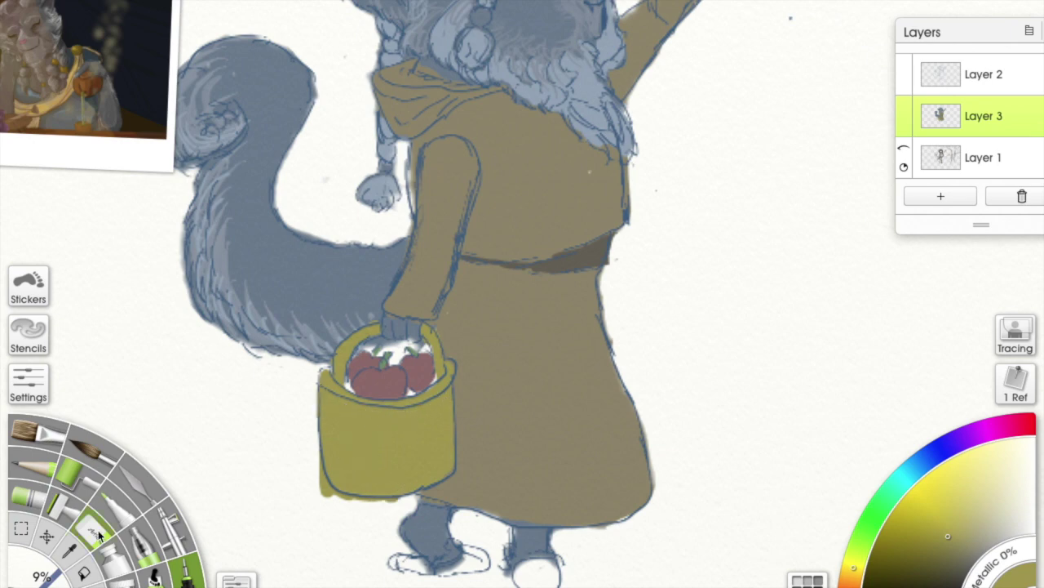
mouse_move(323, 502)
left_mouse_down()
mouse_move(303, 433)
mouse_move(324, 499)
mouse_move(358, 511)
mouse_move(398, 505)
left_mouse_up()
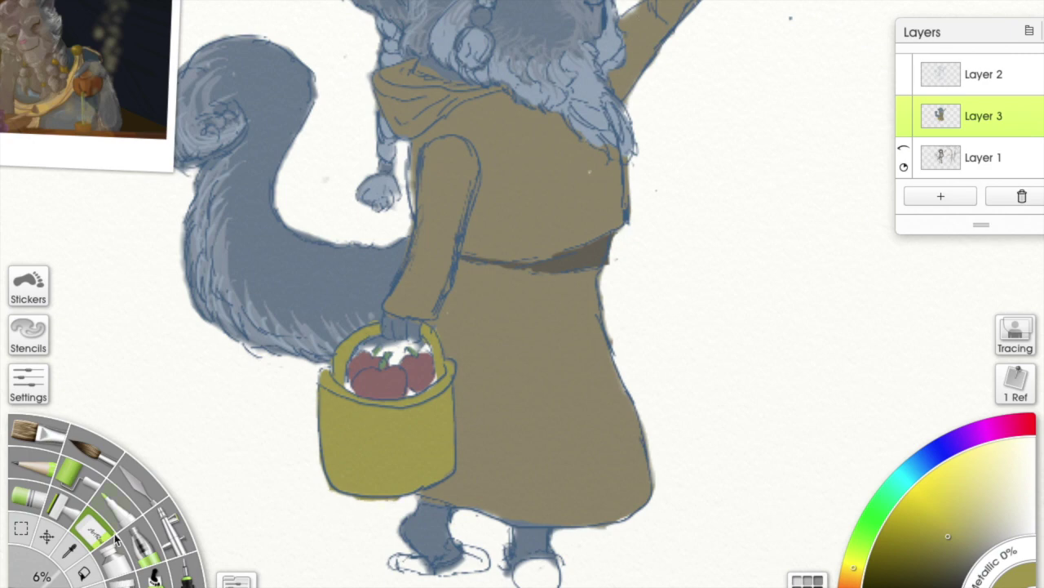
Sample the belt's dark brown and fill both shoes with the 9% ink pen
left_click(69, 551)
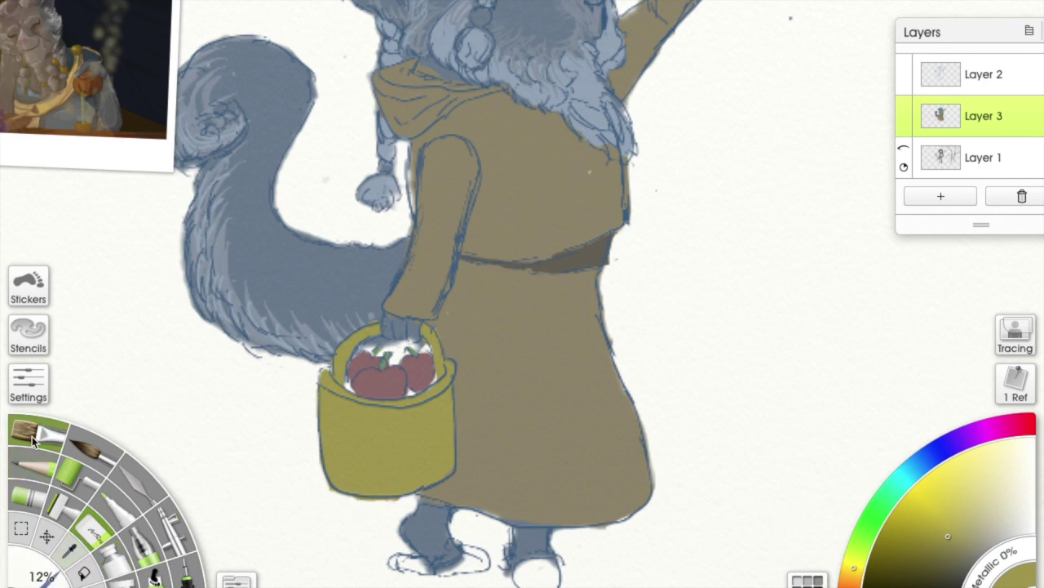
left_click(577, 259)
left_click(177, 574)
left_click(846, 574)
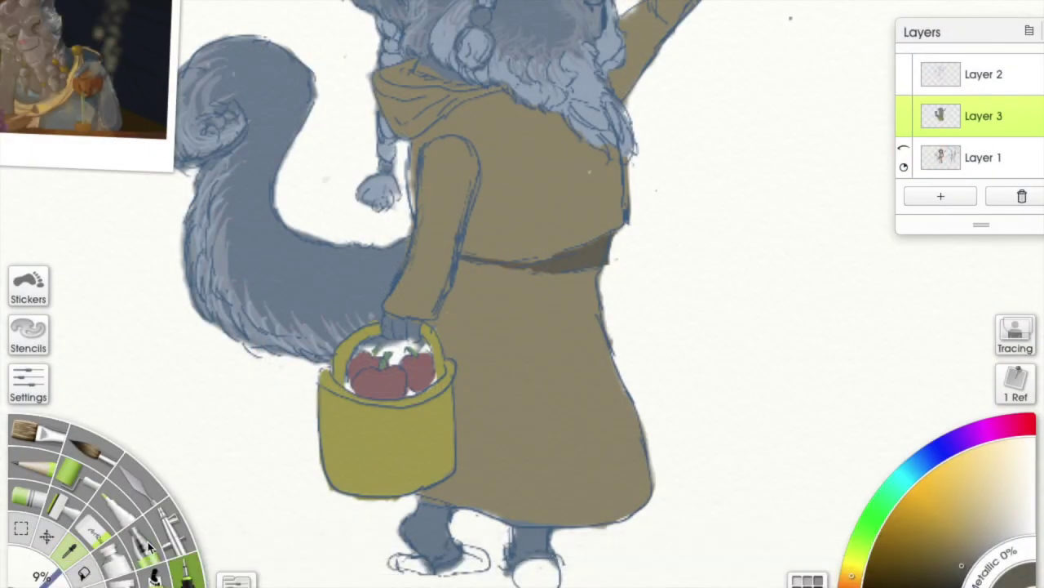
scroll(373, 318, "down", 2)
mouse_move(482, 496)
left_mouse_down()
mouse_move(468, 482)
mouse_move(457, 506)
mouse_move(420, 500)
mouse_move(417, 511)
left_mouse_up()
mouse_move(546, 510)
left_mouse_down()
mouse_move(538, 517)
mouse_move(518, 500)
mouse_move(528, 523)
mouse_move(549, 514)
mouse_move(507, 486)
left_mouse_up()
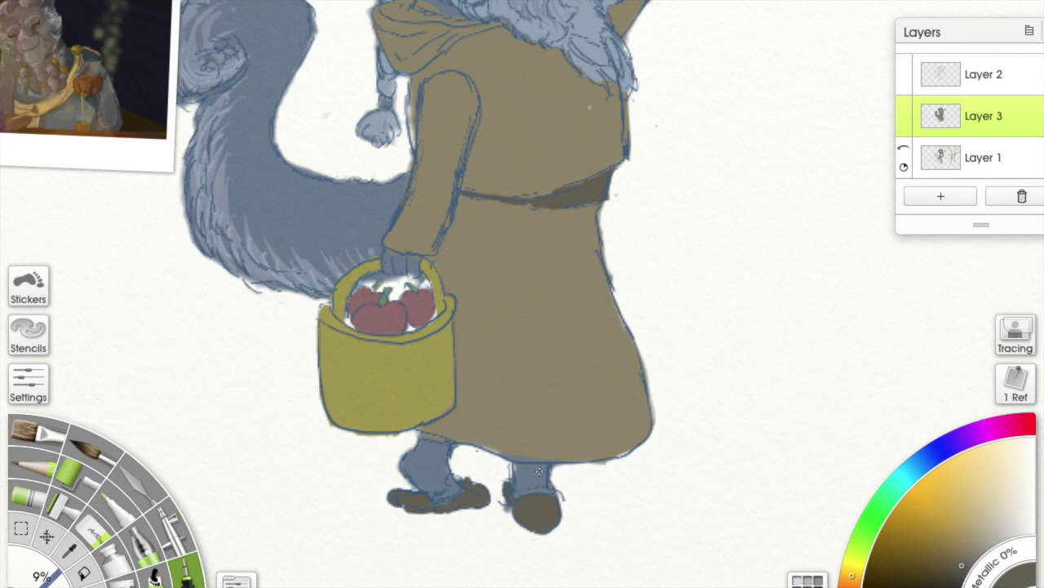
Fill the narrow gap along the robe's back edge behind the lowered sleeve with sampled robe brown at 3%
scroll(290, 223, "up", 3)
left_click(71, 555)
left_click(441, 245)
left_click(184, 576)
left_click_drag(62, 575, 54, 574)
left_click_drag(410, 201, 414, 248)
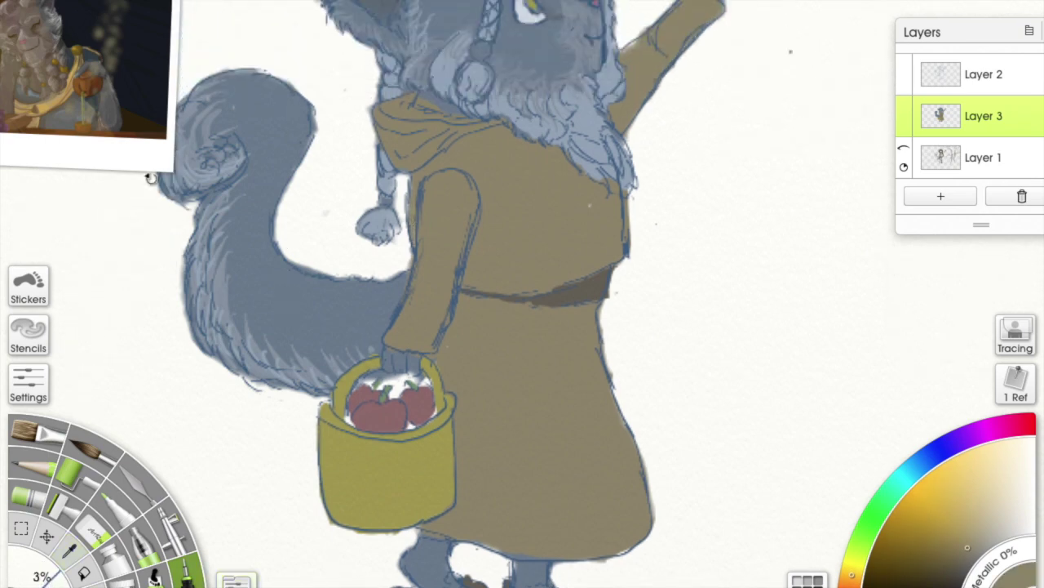
scroll(343, 319, "up", 3)
mouse_move(267, 432)
left_mouse_down()
mouse_move(277, 420)
mouse_move(300, 424)
left_mouse_up()
Add a new layer above Layer 3 with reduced opacity and shift the belt's sampled colour to a dark greyish blue for shadows
left_click(70, 552)
scroll(470, 430, "down", 3)
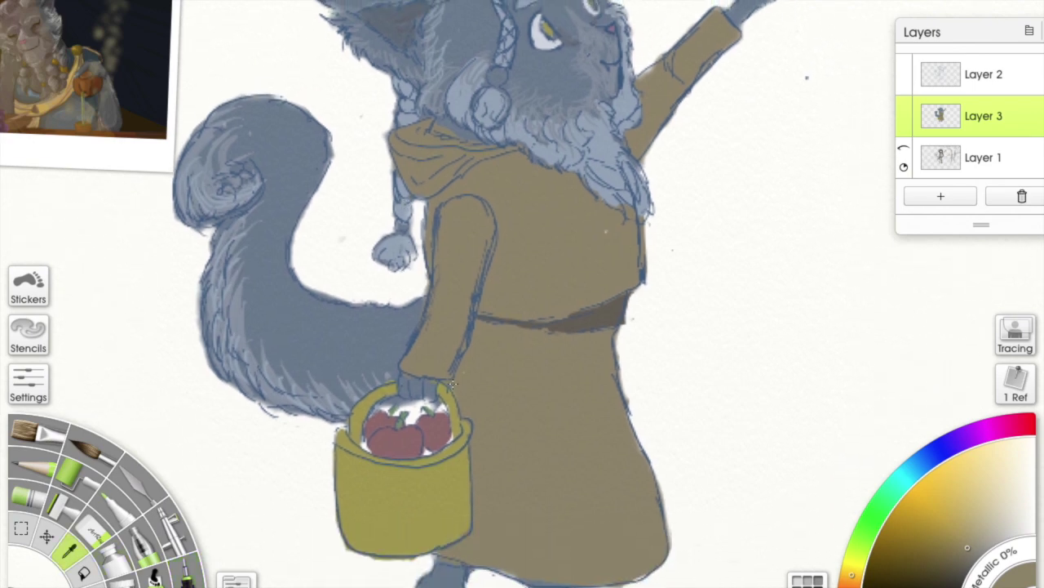
scroll(453, 331, "up", 1)
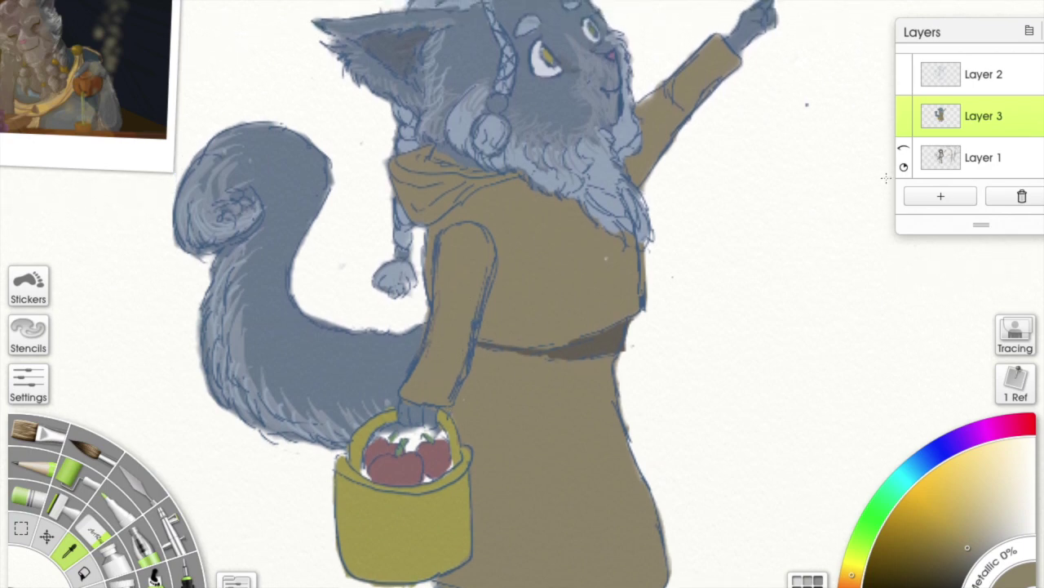
left_click(941, 195)
left_click(602, 338)
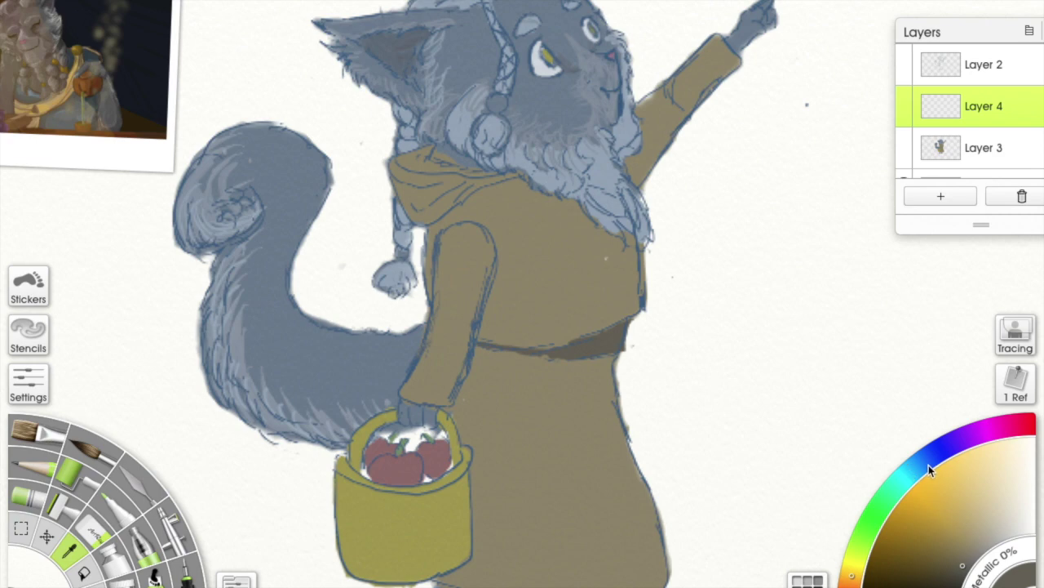
left_click(886, 483)
left_click_drag(892, 482, 926, 459)
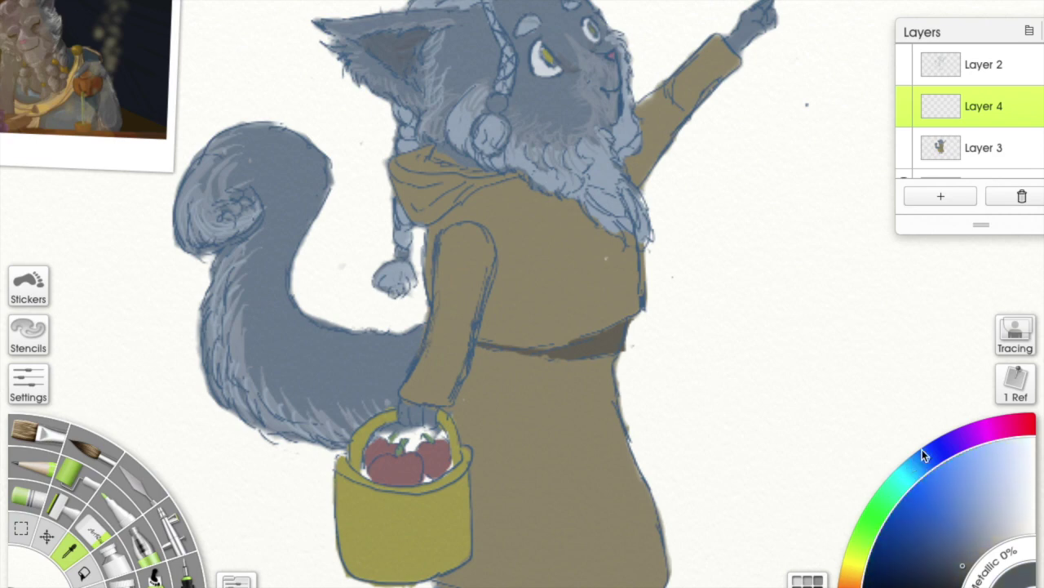
mouse_move(906, 118)
Paint translucent shadows beneath the belt, beside the lowered arm and along its sleeve with the 15% ink pen
mouse_move(499, 359)
left_mouse_down()
mouse_move(599, 334)
mouse_move(571, 371)
left_mouse_up()
left_click_drag(506, 388, 481, 364)
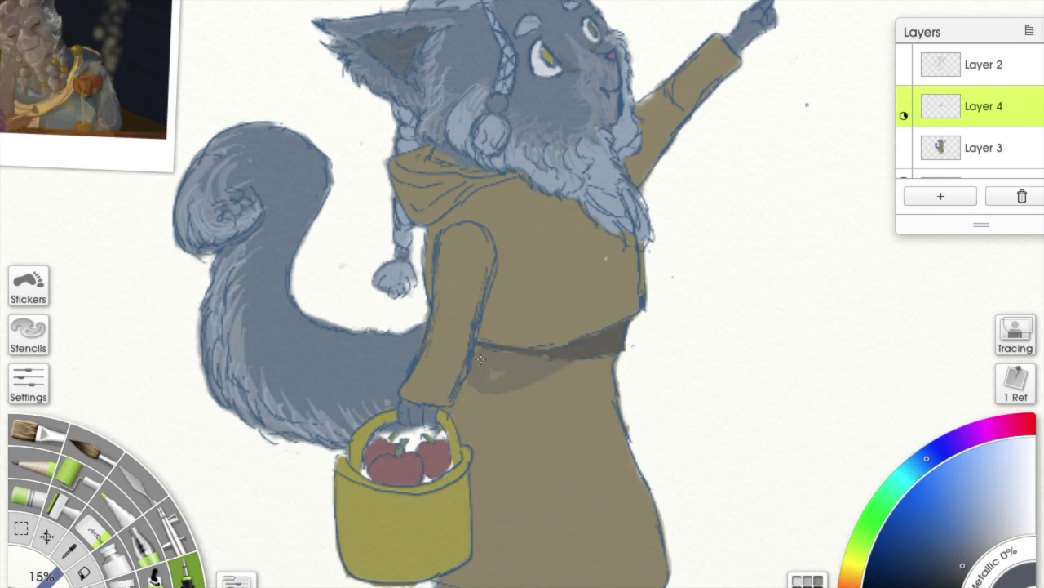
mouse_move(488, 275)
left_mouse_down()
mouse_move(448, 244)
mouse_move(433, 300)
mouse_move(432, 259)
mouse_move(426, 350)
mouse_move(407, 393)
mouse_move(437, 331)
mouse_move(460, 231)
mouse_move(450, 219)
mouse_move(508, 180)
mouse_move(426, 165)
mouse_move(443, 145)
mouse_move(412, 166)
mouse_move(472, 153)
left_mouse_up()
mouse_move(485, 371)
left_mouse_down()
mouse_move(457, 408)
mouse_move(464, 400)
mouse_move(459, 431)
left_mouse_up()
left_click_drag(440, 373, 455, 386)
mouse_move(464, 332)
left_mouse_down()
mouse_move(484, 206)
mouse_move(498, 294)
mouse_move(488, 330)
left_mouse_up()
Shade the hood's folds, the robe beneath the beard and the underside of the raised sleeve
left_click_drag(399, 167, 435, 209)
key("ctrl+z")
mouse_move(400, 176)
left_mouse_down()
mouse_move(413, 189)
mouse_move(457, 194)
mouse_move(403, 198)
left_mouse_up()
mouse_move(514, 180)
left_mouse_down()
mouse_move(594, 229)
mouse_move(629, 269)
mouse_move(632, 232)
left_mouse_up()
mouse_move(638, 161)
left_mouse_down()
mouse_move(736, 59)
mouse_move(670, 147)
mouse_move(636, 167)
mouse_move(683, 108)
mouse_move(665, 106)
left_mouse_up()
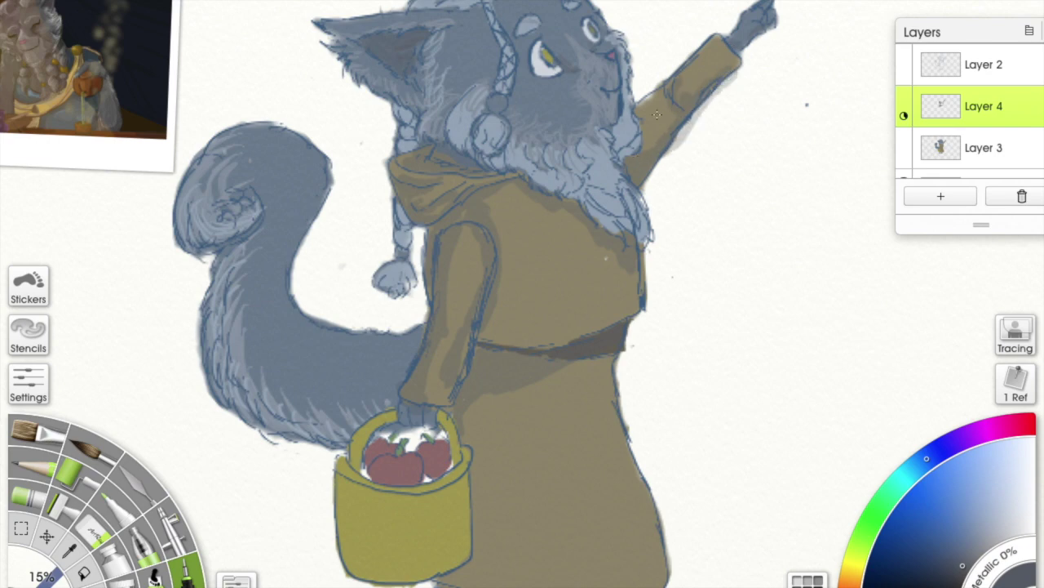
Extend the shadow beneath the beard and add fold shadows across the robe's chest and below the hood
mouse_move(526, 196)
left_mouse_down()
mouse_move(573, 200)
mouse_move(617, 250)
left_mouse_up()
left_click_drag(536, 301, 541, 312)
mouse_move(546, 320)
left_mouse_down()
mouse_move(575, 274)
mouse_move(588, 312)
mouse_move(609, 245)
left_mouse_up()
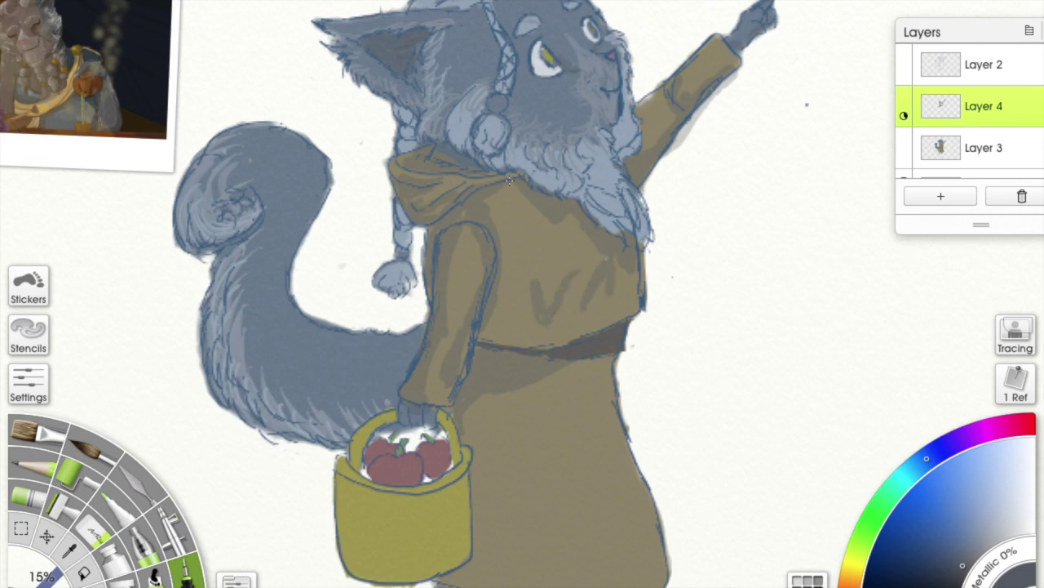
left_click_drag(491, 192, 495, 197)
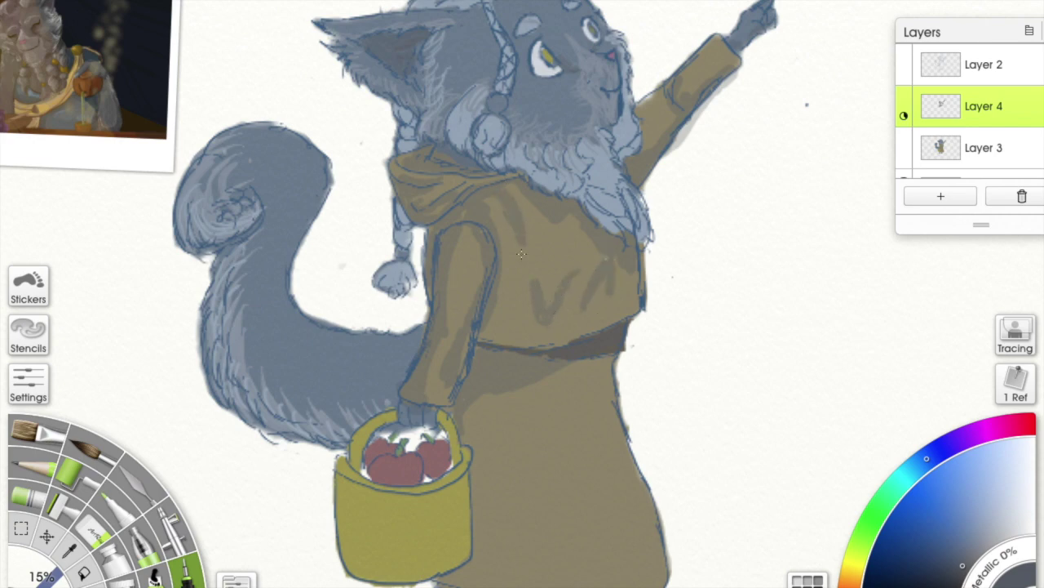
Shade the torso's lower edge above the belt and paint long fold shadows down the skirt, undoing the stray strokes
mouse_move(527, 340)
left_mouse_down()
mouse_move(542, 347)
mouse_move(632, 317)
mouse_move(481, 339)
left_mouse_up()
left_click_drag(585, 384, 633, 513)
left_click_drag(497, 243, 497, 78)
key("ctrl+z")
left_click_drag(579, 224, 622, 364)
mouse_move(528, 300)
left_mouse_down()
mouse_move(552, 411)
mouse_move(506, 275)
mouse_move(493, 315)
left_mouse_up()
key("ctrl+z")
left_click_drag(637, 216, 602, 196)
key("ctrl+z")
Shade both legs beneath the robe's hem and the sides, rim and base of the yellow bucket
mouse_move(453, 420)
left_mouse_down()
mouse_move(460, 408)
mouse_move(482, 416)
mouse_move(449, 439)
mouse_move(471, 468)
left_mouse_up()
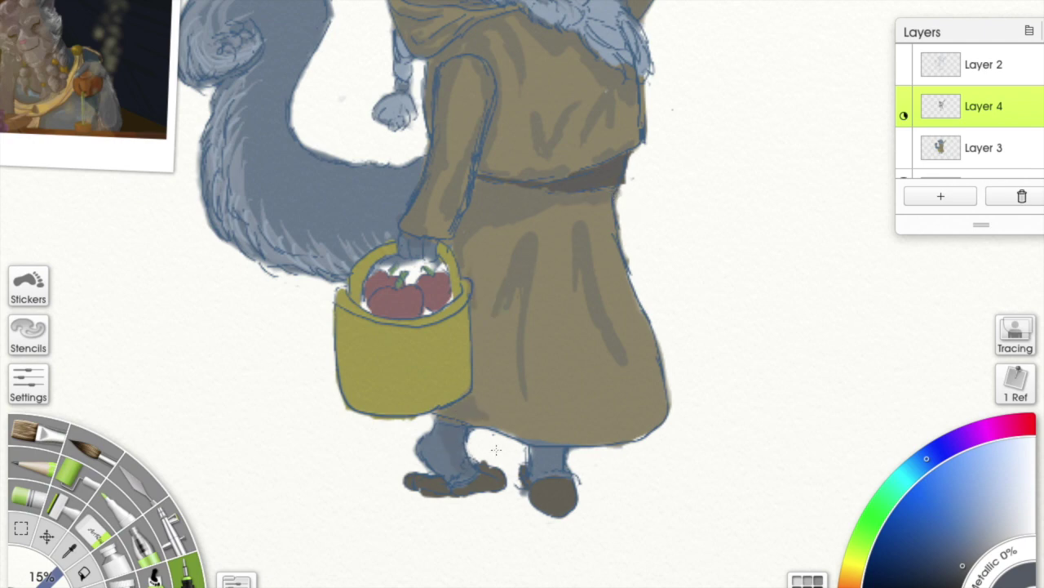
left_click_drag(541, 445, 550, 470)
mouse_move(476, 305)
left_mouse_down()
mouse_move(462, 371)
mouse_move(416, 399)
left_mouse_up()
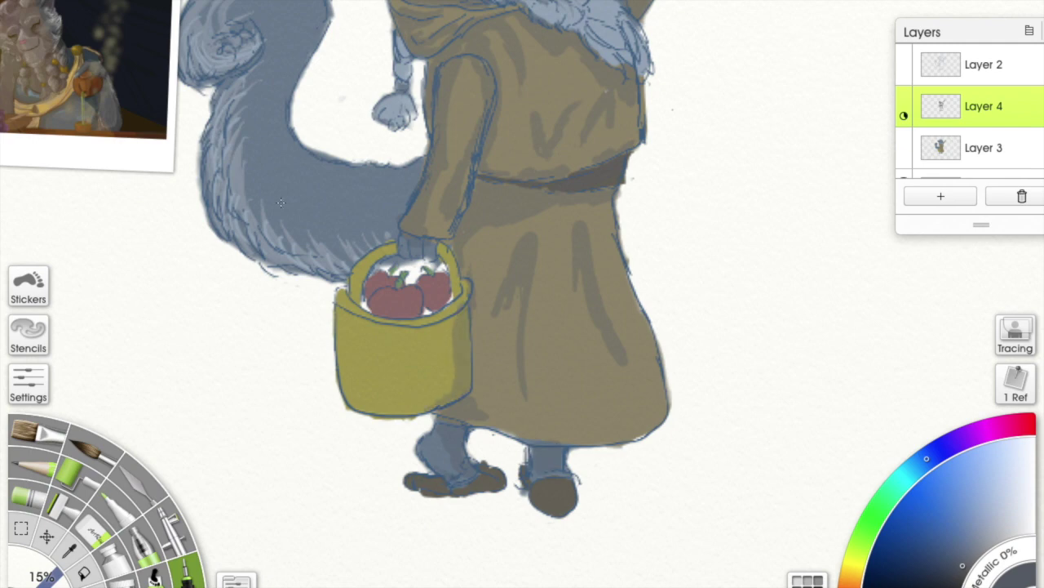
mouse_move(349, 322)
left_mouse_down()
mouse_move(336, 302)
mouse_move(359, 396)
mouse_move(385, 408)
mouse_move(429, 406)
mouse_move(366, 304)
left_mouse_up()
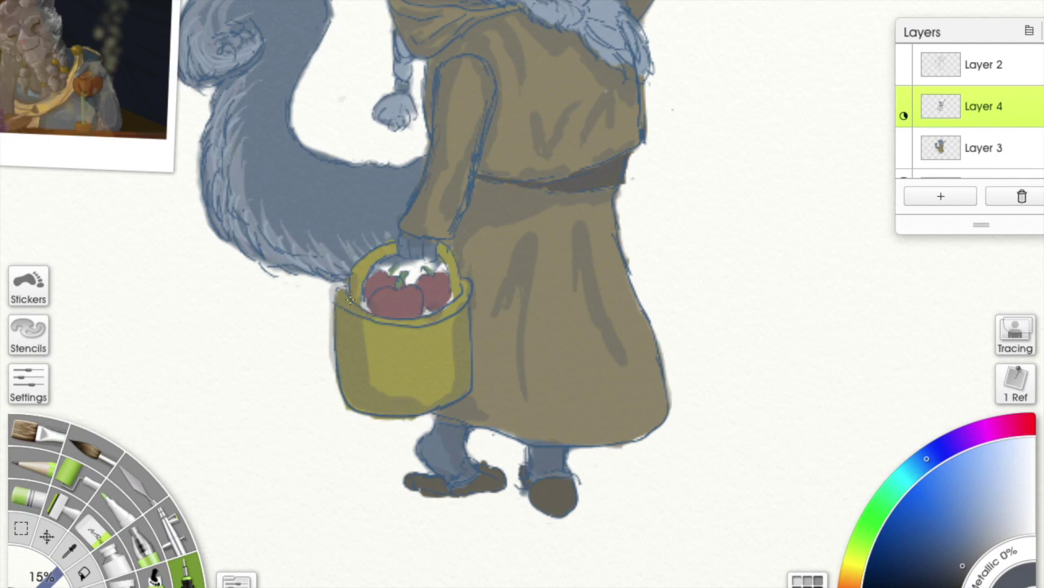
left_click_drag(383, 395, 449, 389)
mouse_move(362, 322)
left_mouse_down()
mouse_move(435, 332)
mouse_move(419, 337)
mouse_move(460, 317)
mouse_move(386, 330)
left_mouse_up()
key("ctrl+z")
Paint shadow strokes on Layer 4 around the tail's curl and along its outer and inner edges
mouse_move(295, 83)
left_mouse_down()
mouse_move(328, 91)
mouse_move(328, 225)
left_mouse_up()
mouse_move(287, 174)
left_mouse_down()
mouse_move(248, 182)
mouse_move(272, 191)
left_mouse_up()
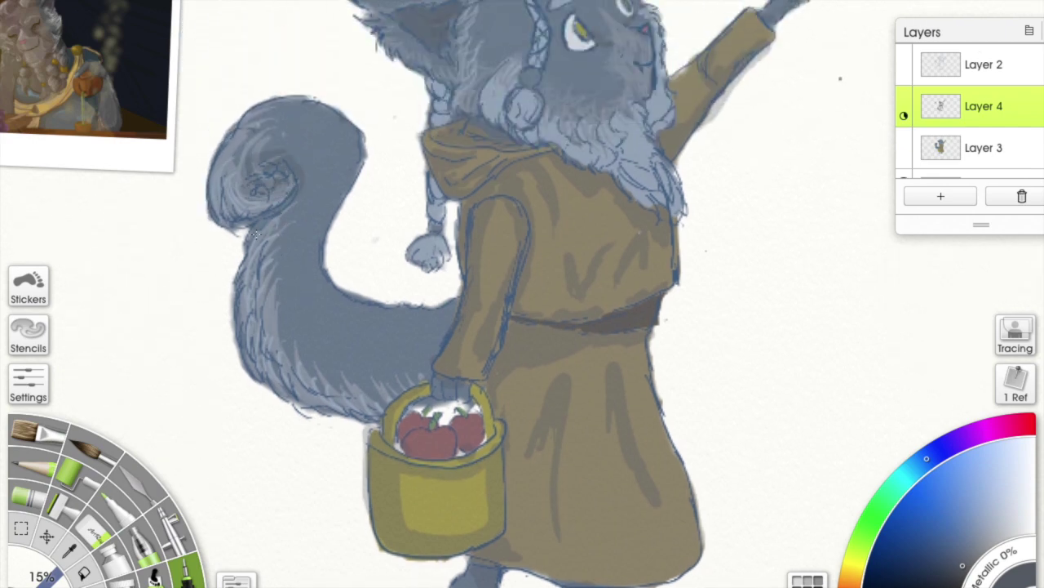
mouse_move(276, 230)
left_mouse_down()
mouse_move(250, 256)
mouse_move(264, 251)
mouse_move(264, 335)
mouse_move(299, 408)
mouse_move(326, 395)
mouse_move(387, 384)
left_mouse_up()
mouse_move(230, 213)
left_mouse_down()
mouse_move(215, 162)
mouse_move(266, 106)
mouse_move(301, 114)
left_mouse_up()
mouse_move(324, 258)
left_mouse_down()
mouse_move(314, 299)
mouse_move(342, 338)
left_mouse_up()
mouse_move(422, 323)
left_mouse_down()
mouse_move(462, 307)
mouse_move(415, 334)
mouse_move(430, 354)
mouse_move(438, 341)
mouse_move(398, 387)
left_mouse_up()
Streak more shadow onto the tail's base with the 12% oil brush, and shade the hanging braid behind the neck
left_click(41, 429)
key("bracketright")
left_click_drag(431, 321, 370, 361)
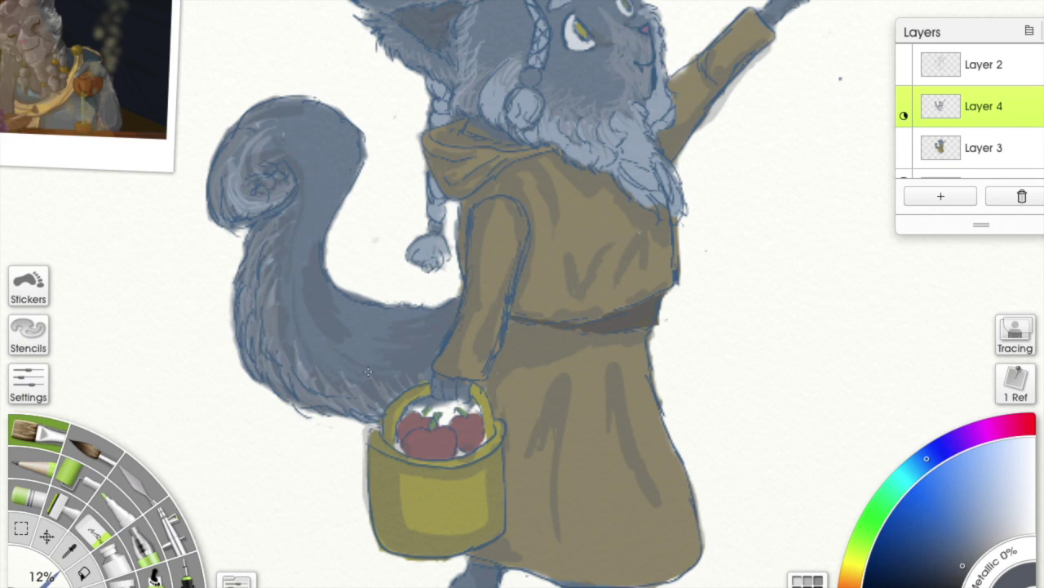
mouse_move(421, 243)
left_mouse_down()
mouse_move(435, 258)
mouse_move(438, 180)
left_mouse_up()
left_click_drag(440, 122, 432, 80)
scroll(319, 39, "up", 2)
scroll(319, 38, "up", 4)
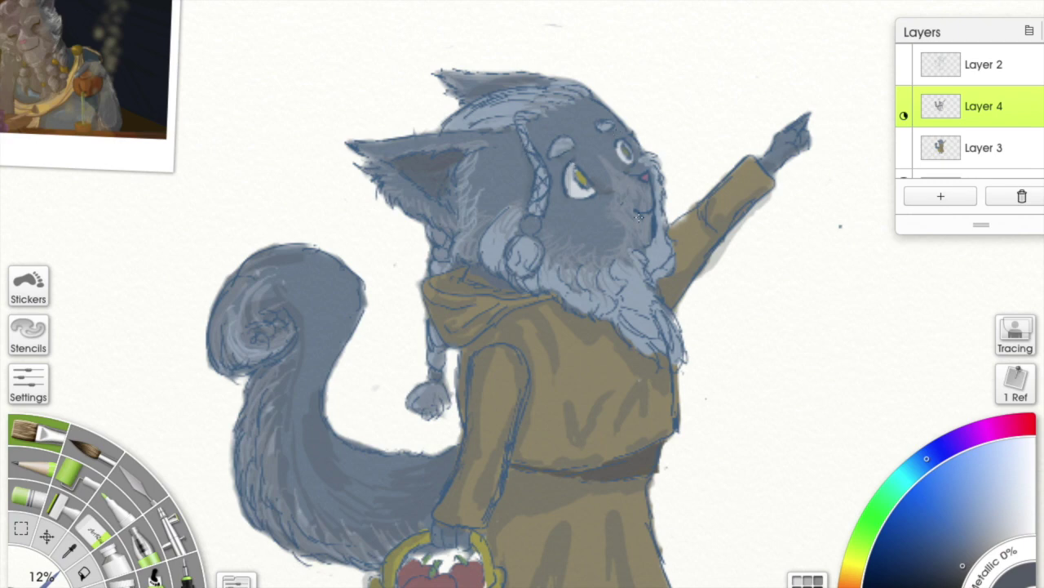
Add Layer 5 above Layer 4, lower its opacity for translucent shadows, and enlarge the oil brush to 59%
left_click(939, 196)
right_click(1011, 123)
left_click(903, 254)
left_click_drag(603, 223, 602, 142)
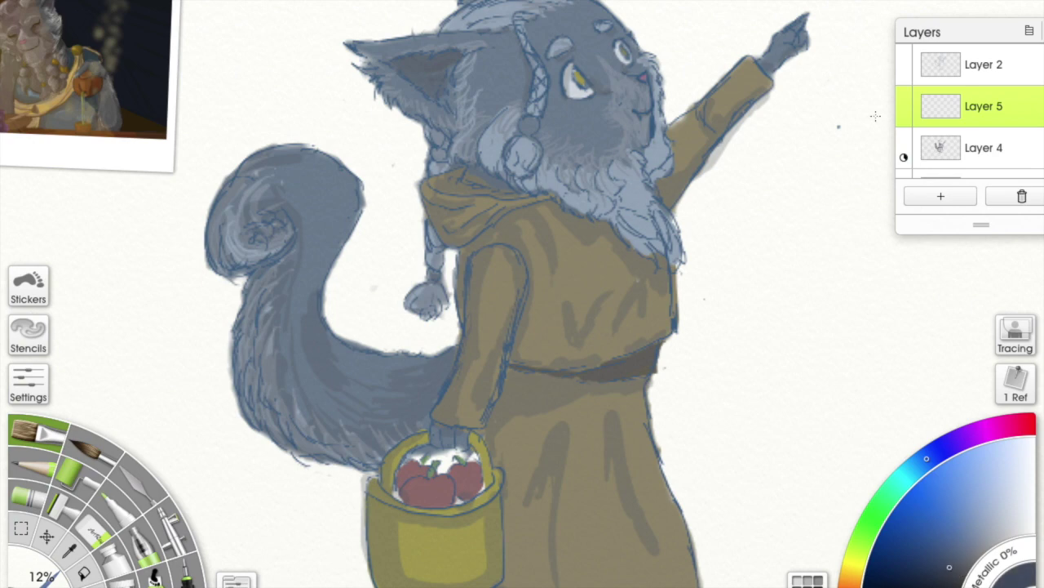
left_click_drag(34, 556, 63, 556)
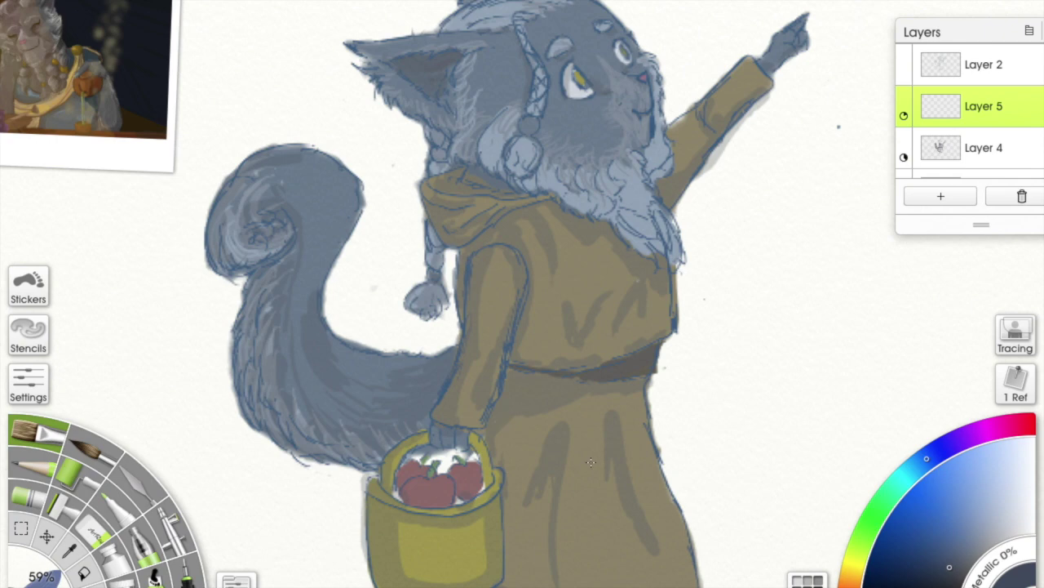
left_click_drag(430, 332, 453, 265)
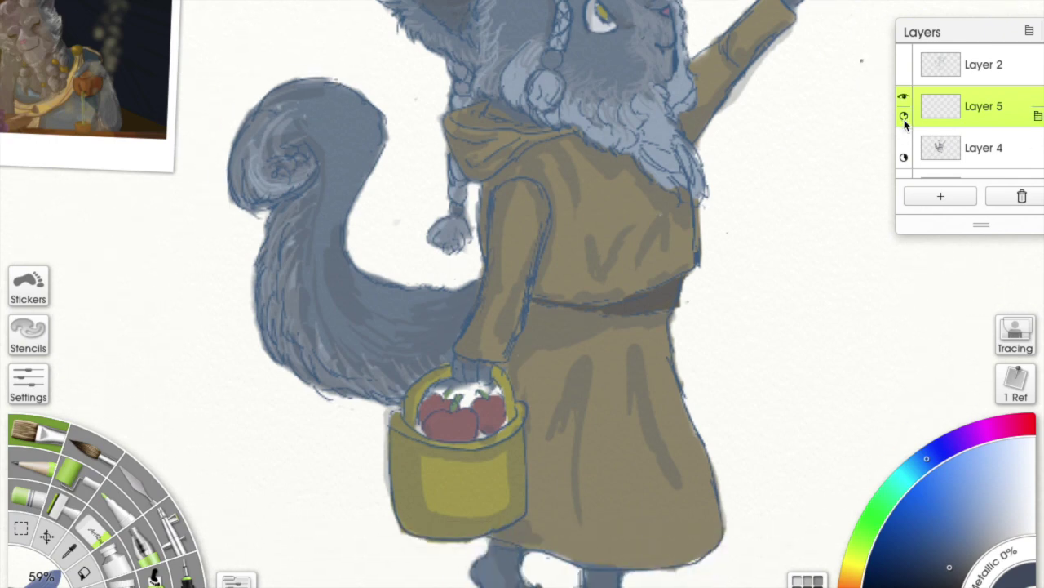
left_click(904, 119)
Deepen the shadows around the sleeve cuff, the bucket's side and the robe's hem on Layer 5 with the brush at 12%
left_click(490, 349)
left_click_drag(62, 571, 33, 571)
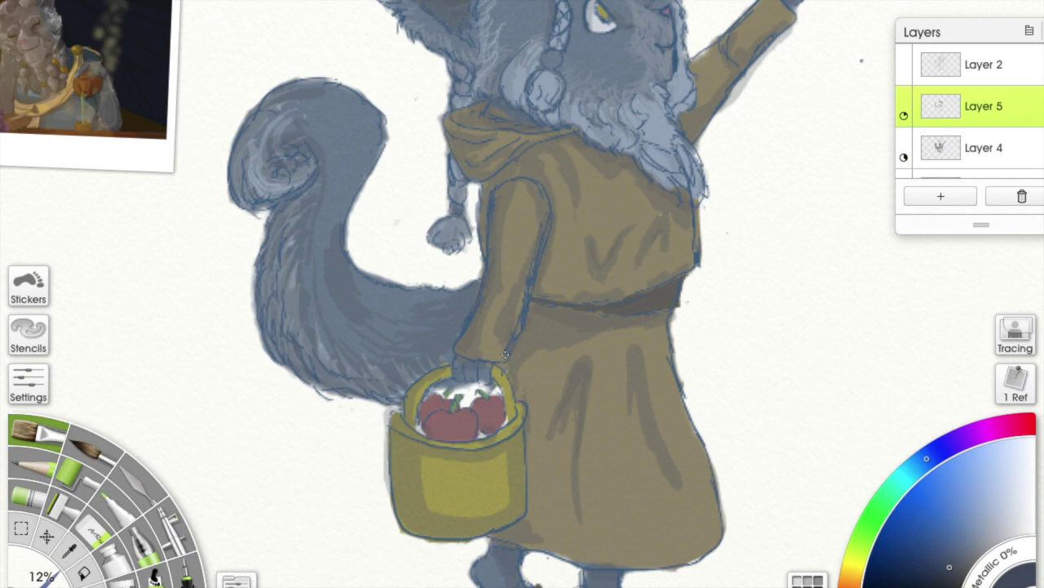
mouse_move(392, 436)
left_mouse_down()
mouse_move(403, 489)
mouse_move(399, 463)
mouse_move(433, 536)
left_mouse_up()
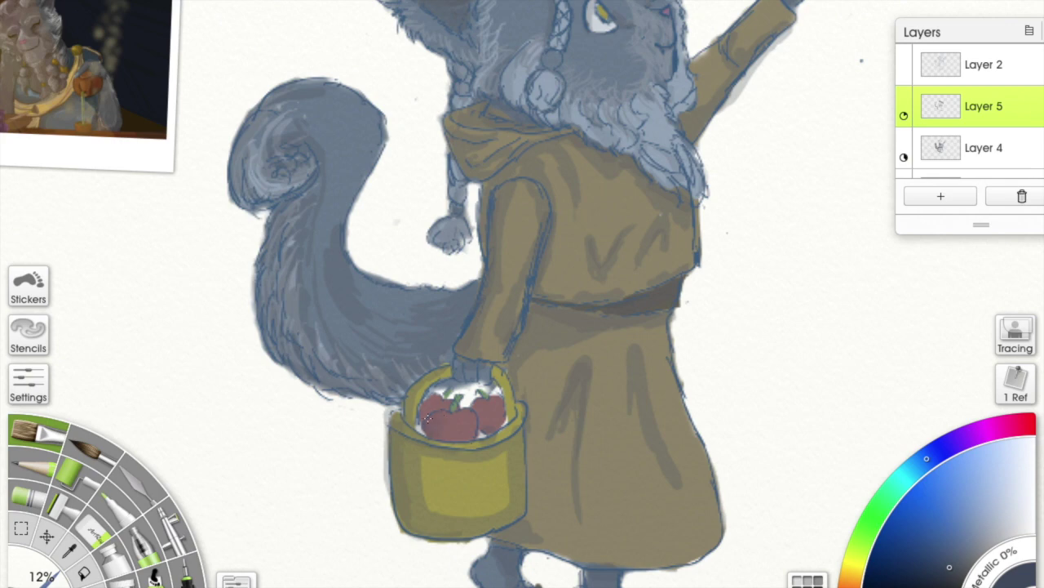
left_click_drag(520, 543, 435, 497)
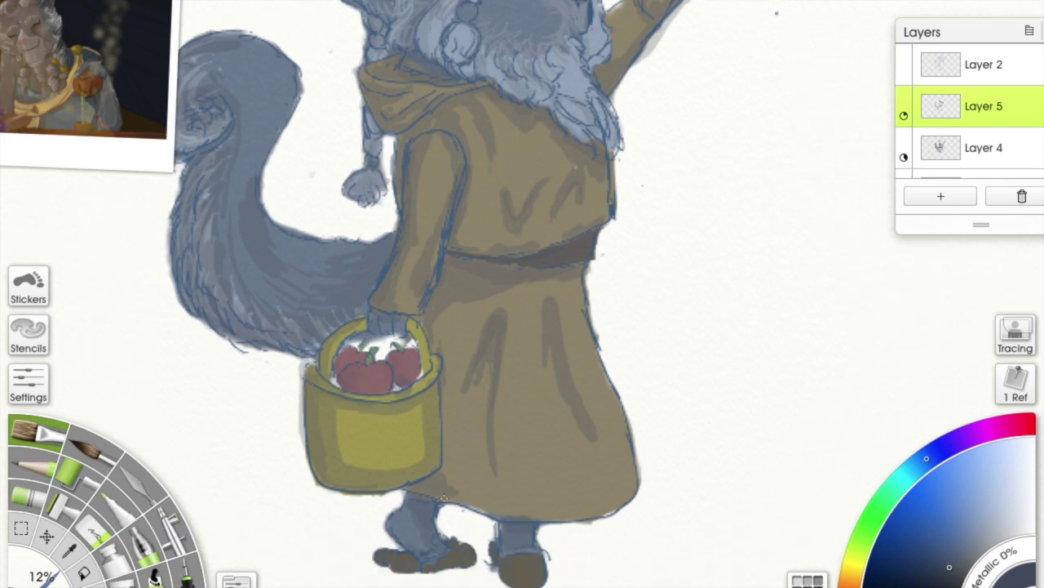
left_click_drag(566, 513, 543, 505)
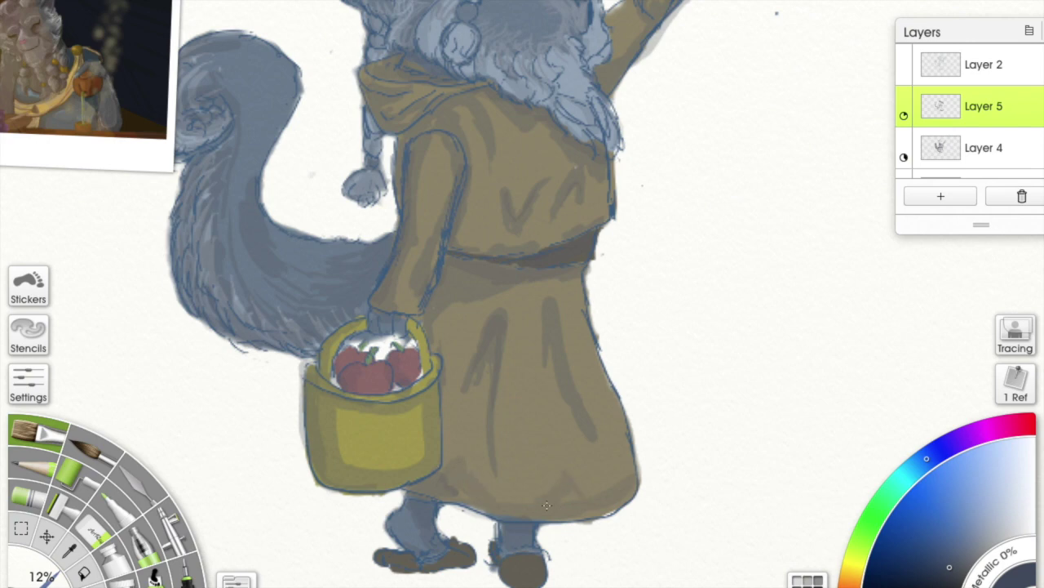
left_click_drag(630, 496, 637, 483)
scroll(615, 80, "up", 4)
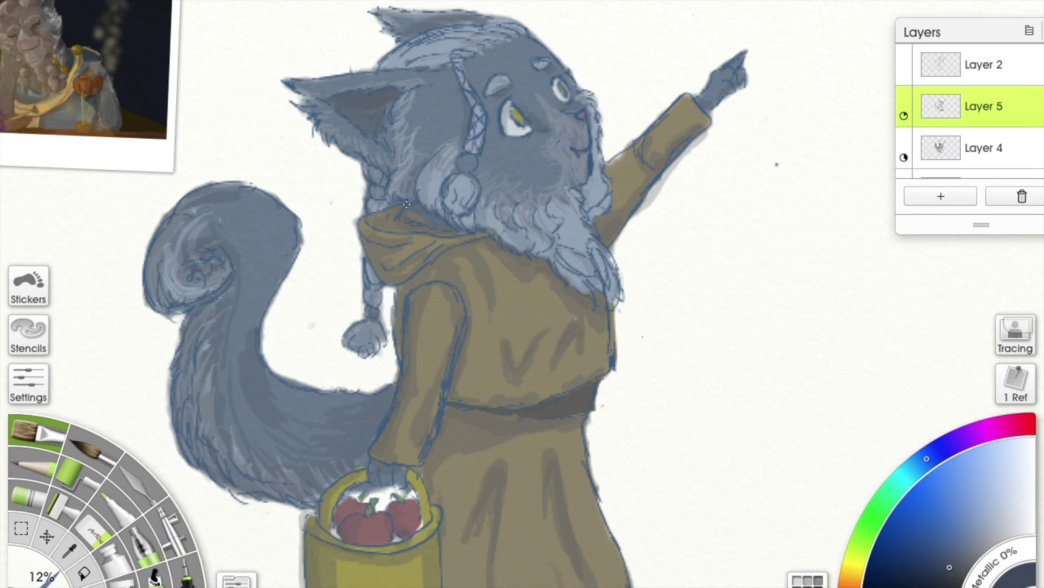
Add Layer 6 above Layer 5, choose a light blue-grey colour for highlights, and reduce the layer's opacity
left_click(940, 196)
left_click_drag(484, 306, 489, 255)
left_click(557, 228)
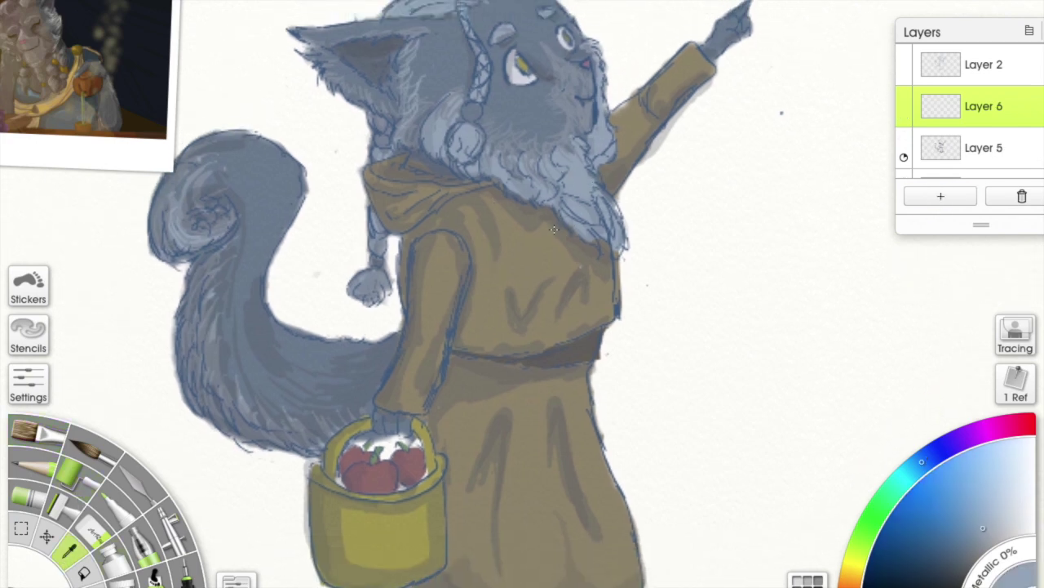
left_click(985, 529)
left_click_drag(903, 118, 890, 191)
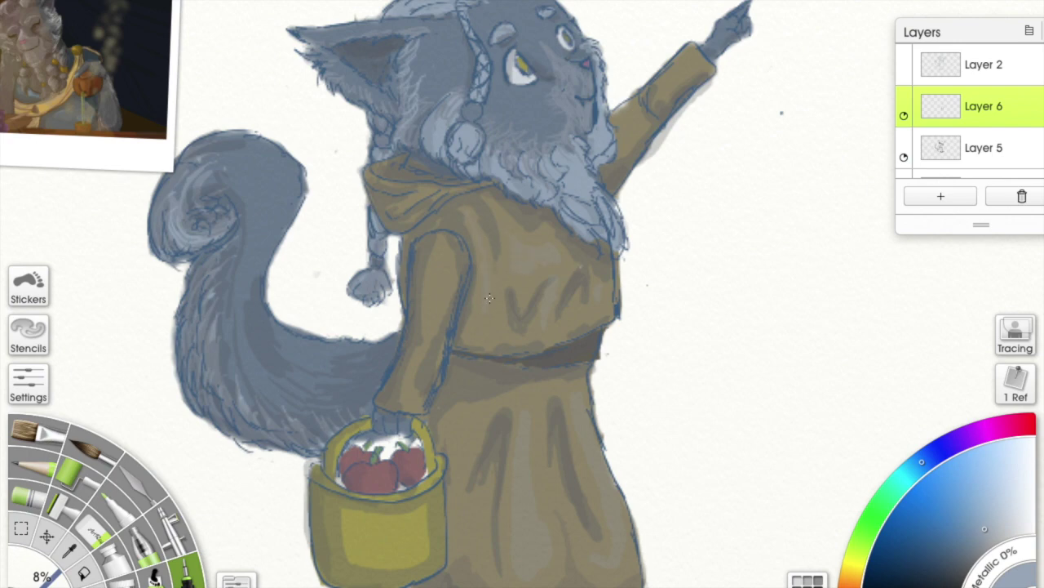
Paint soft light highlights with the 8% brush between the robe's folds and on the bucket, tail and eyebrow
left_click_drag(479, 416, 514, 379)
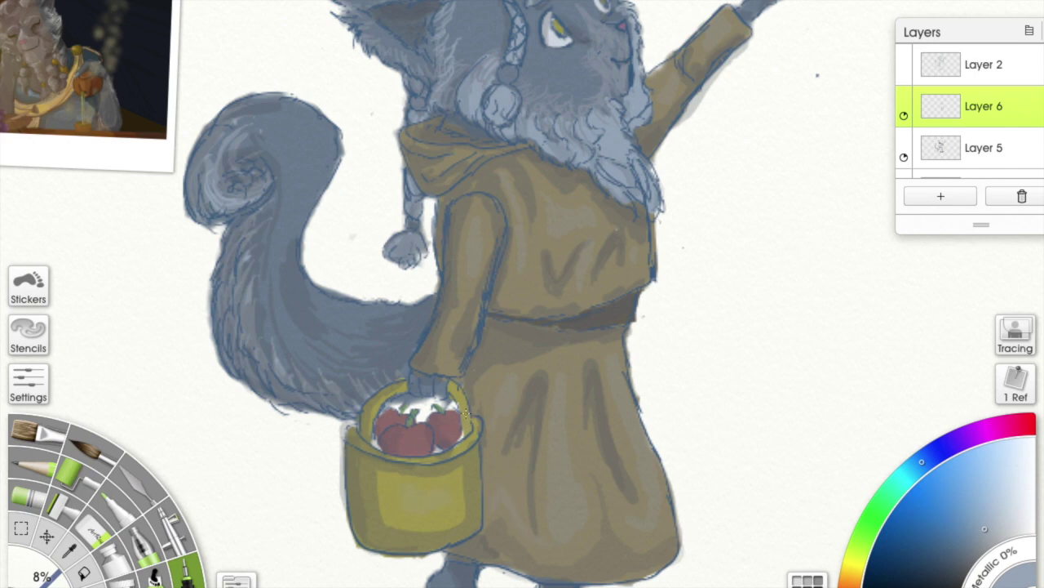
left_click_drag(403, 245, 468, 244)
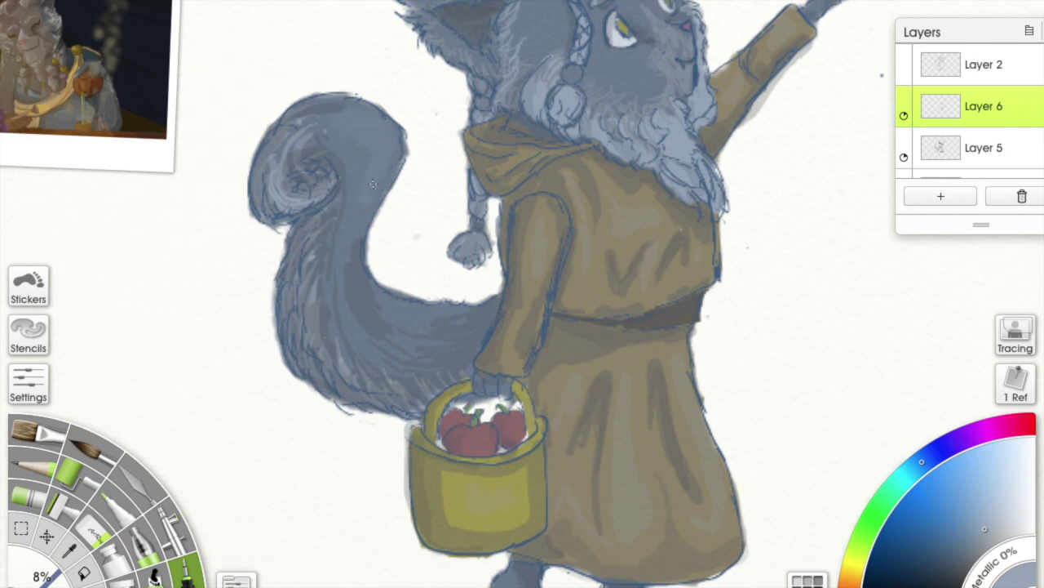
scroll(489, 174, "up", 3)
scroll(489, 174, "right", 2)
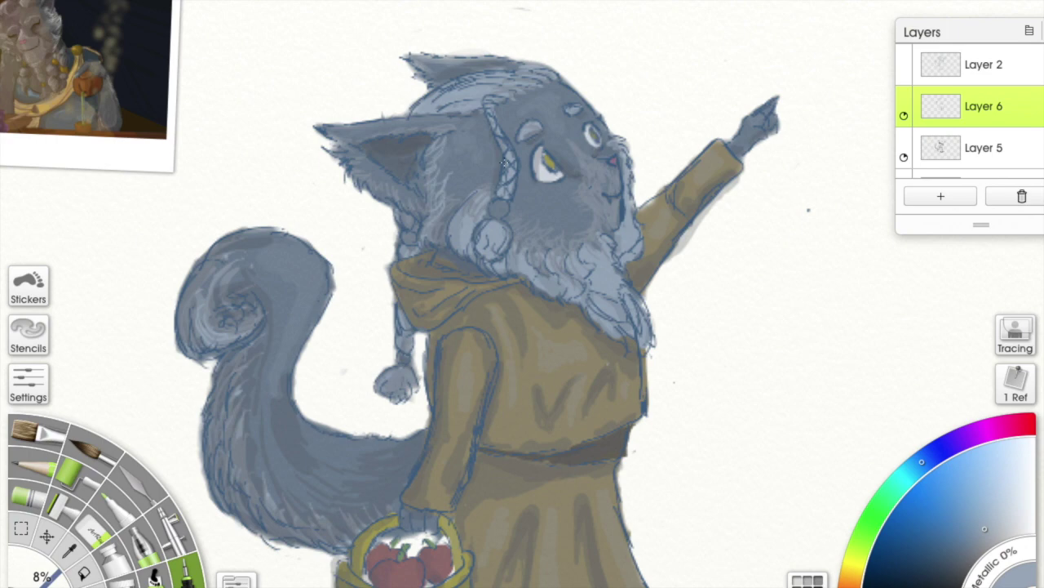
Add Layer 7, sample the bucket's yellow and lighten it to a pale yellow, and lower the layer's opacity
left_click(926, 198)
left_click(58, 553)
scroll(280, 321, "down", 3)
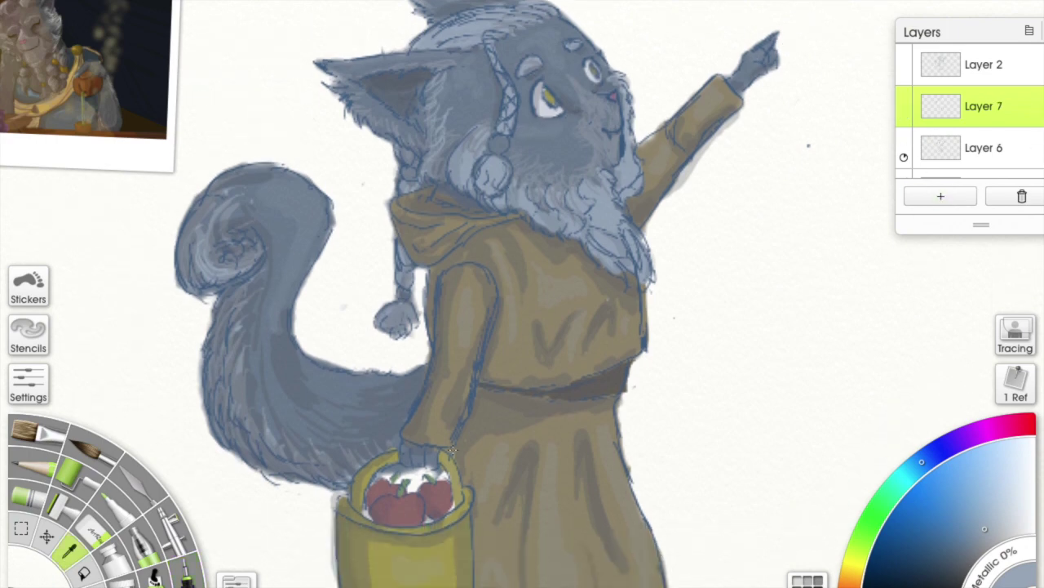
left_click(380, 555)
left_click(185, 580)
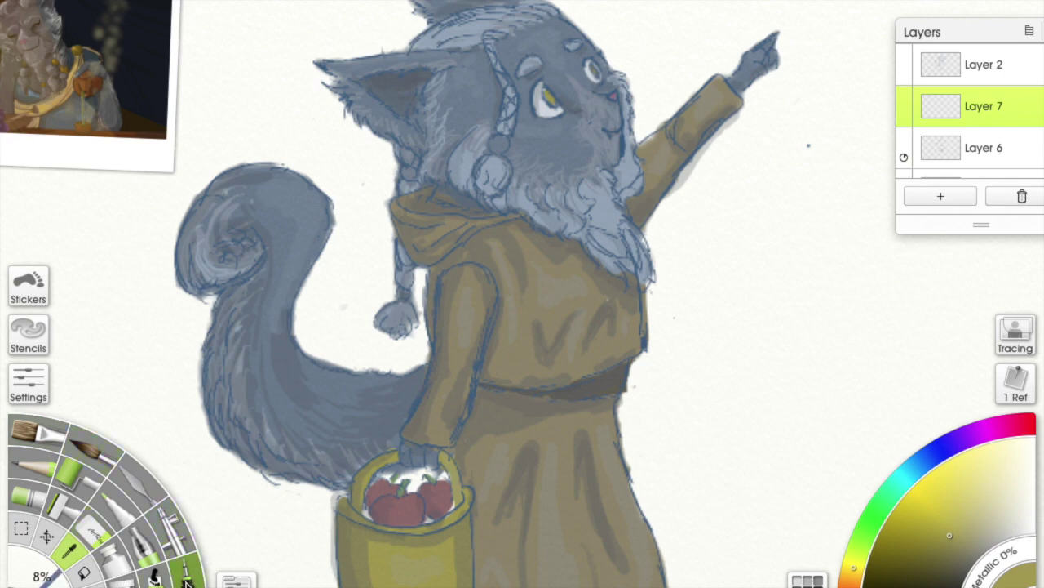
left_click_drag(956, 532, 966, 501)
left_click(904, 115)
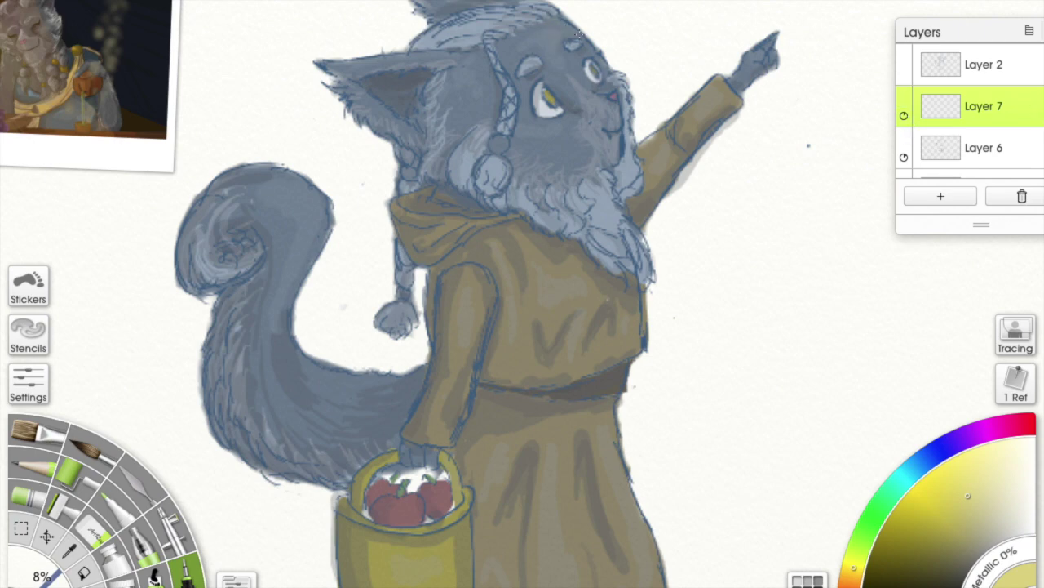
Shrink the brush to 3% and paint fine pale-yellow highlights along the face, beard and lower figure
key("[")
scroll(366, 112, "up", 2)
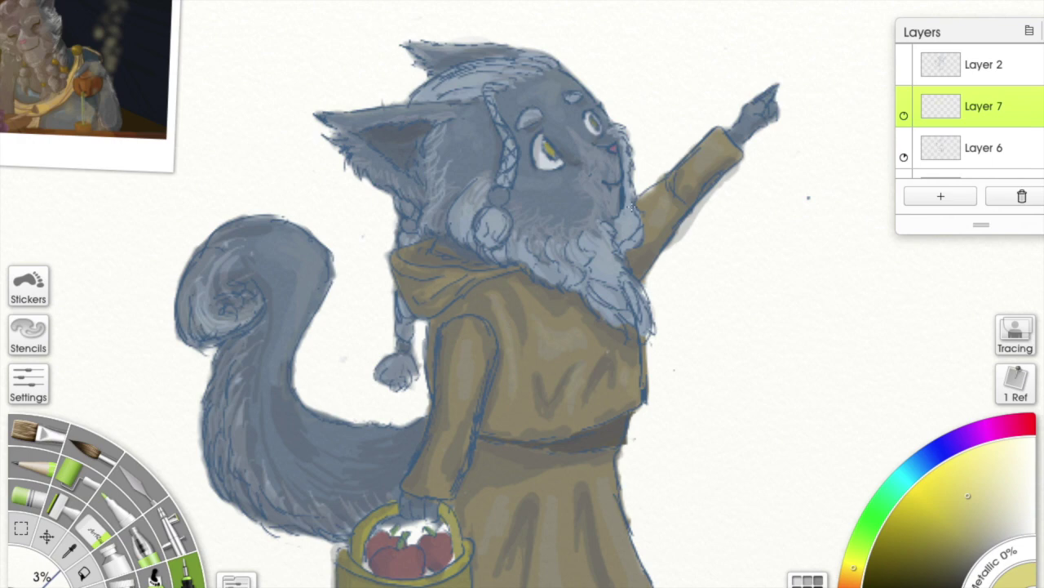
scroll(554, 367, "down", 10)
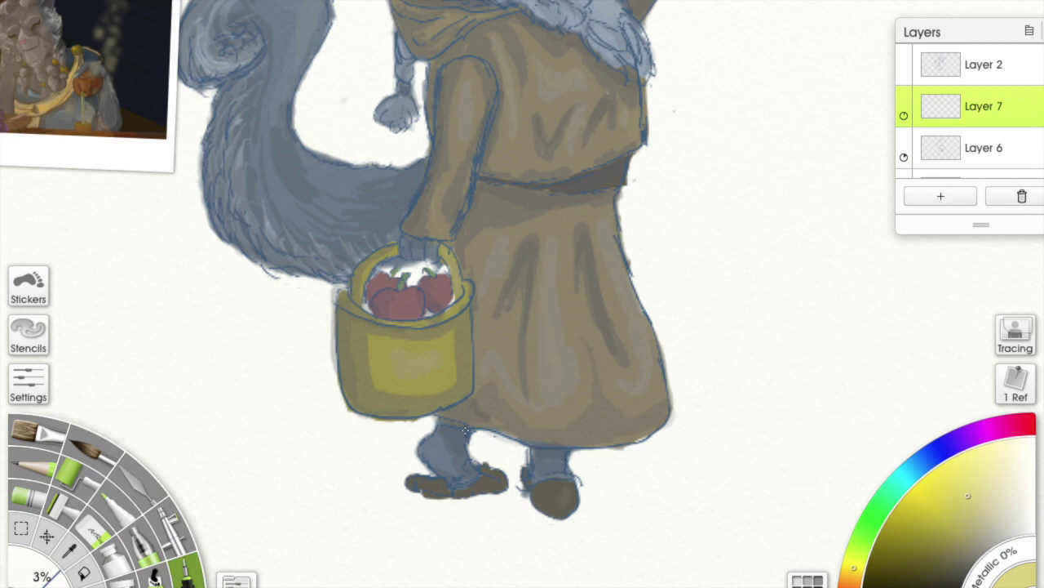
scroll(364, 238, "up", 8)
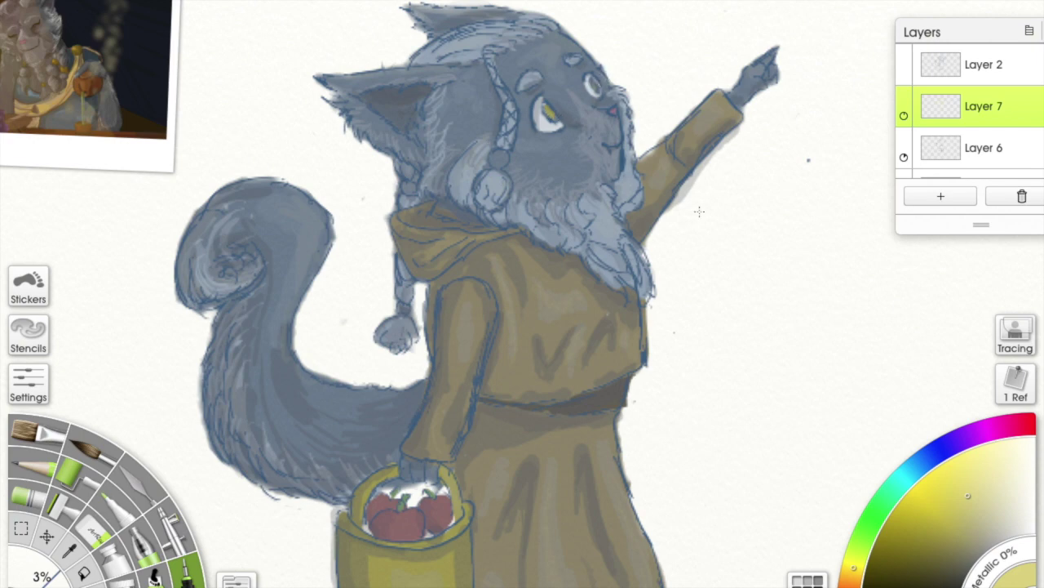
Add Layer 8 with reduced opacity and paint pale-yellow highlights on the raised sleeve, beard, chest, skirt and tail
left_click(938, 198)
left_click(904, 115)
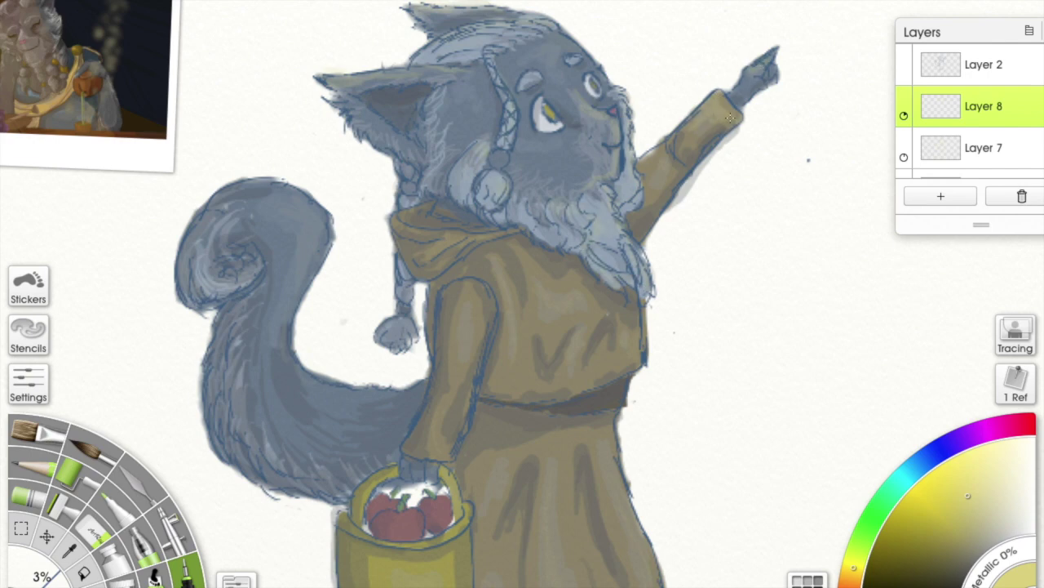
scroll(539, 294, "down", 5)
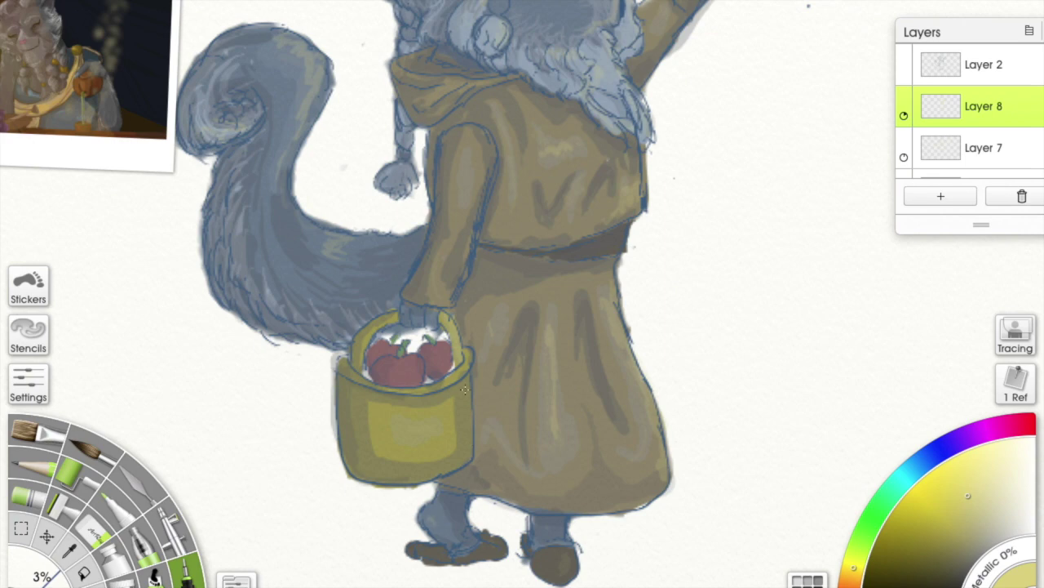
left_click_drag(454, 286, 479, 147)
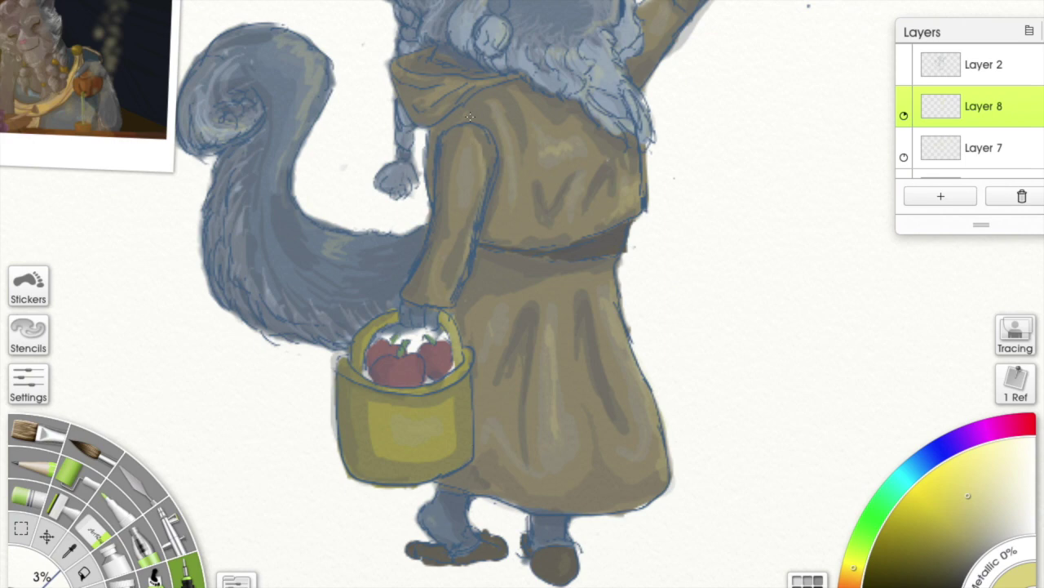
left_click_drag(465, 340, 465, 509)
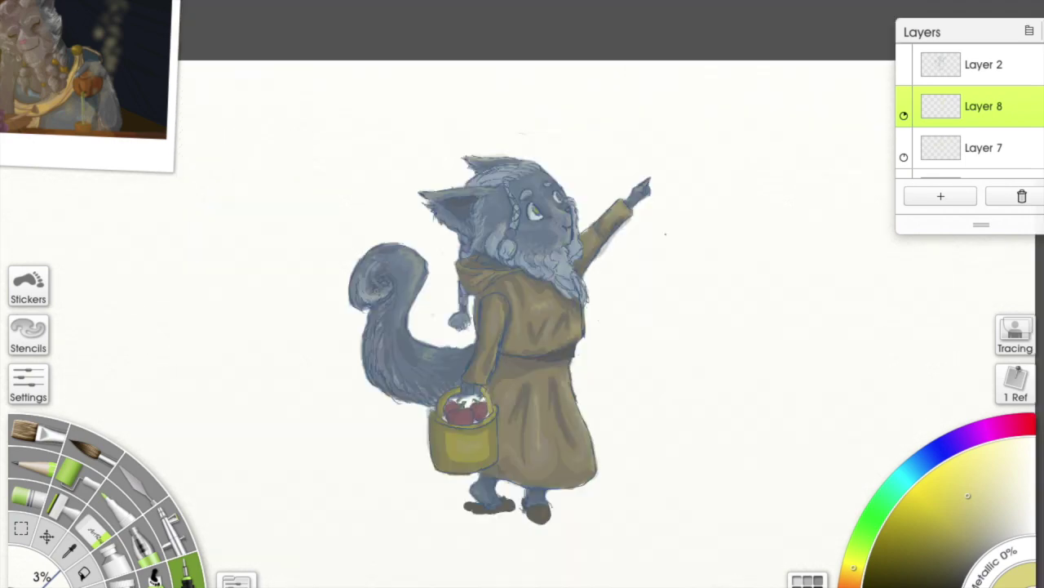
left_click(783, 1)
left_click(615, 174)
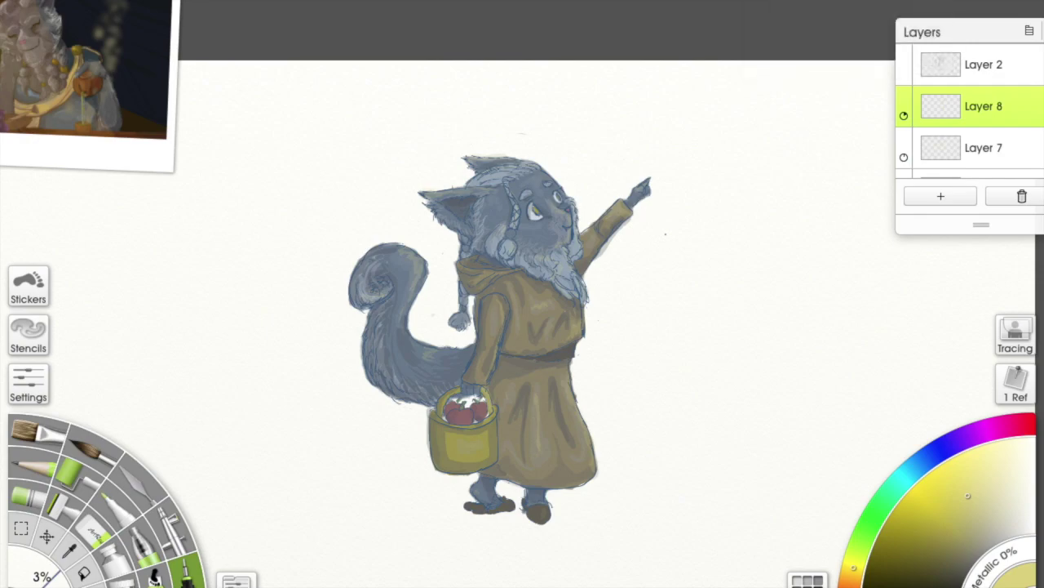